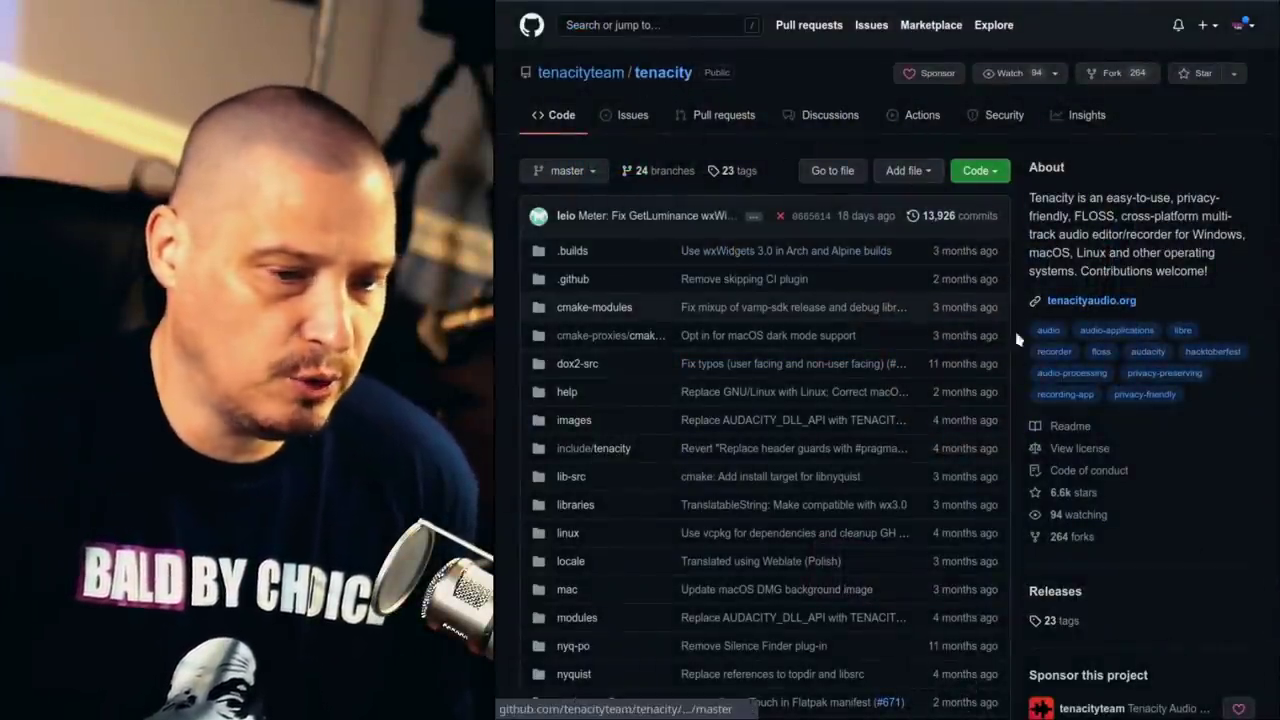
# - Scroll through the tenacity repository page to review it
pyautogui.scroll(-5, 1175, 400)
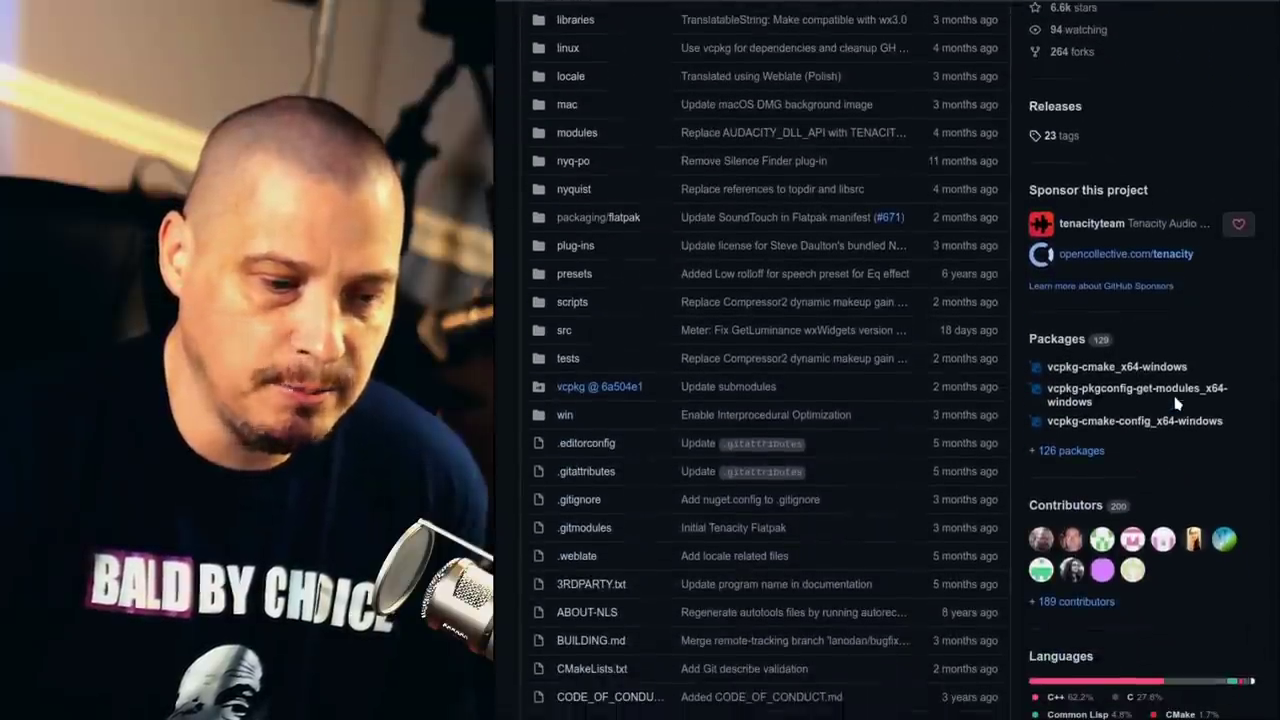
pyautogui.scroll(-1, 944, 256)
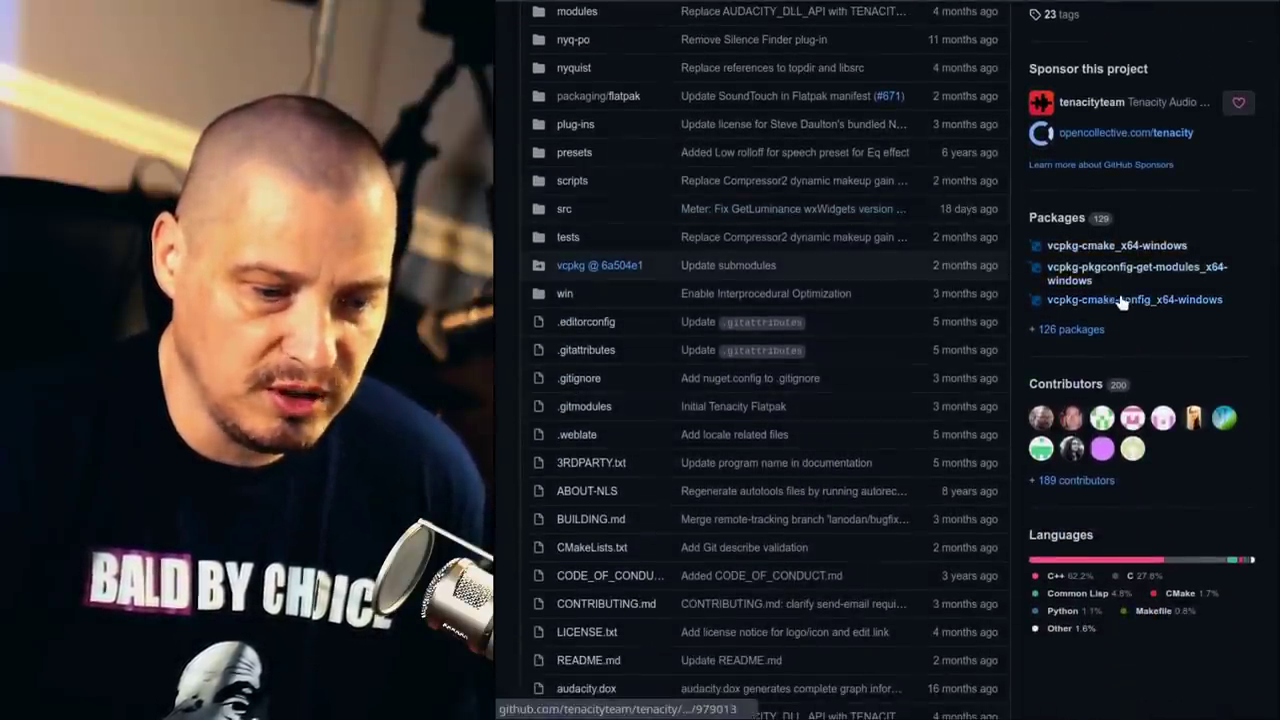
pyautogui.scroll(-2, 971, 500)
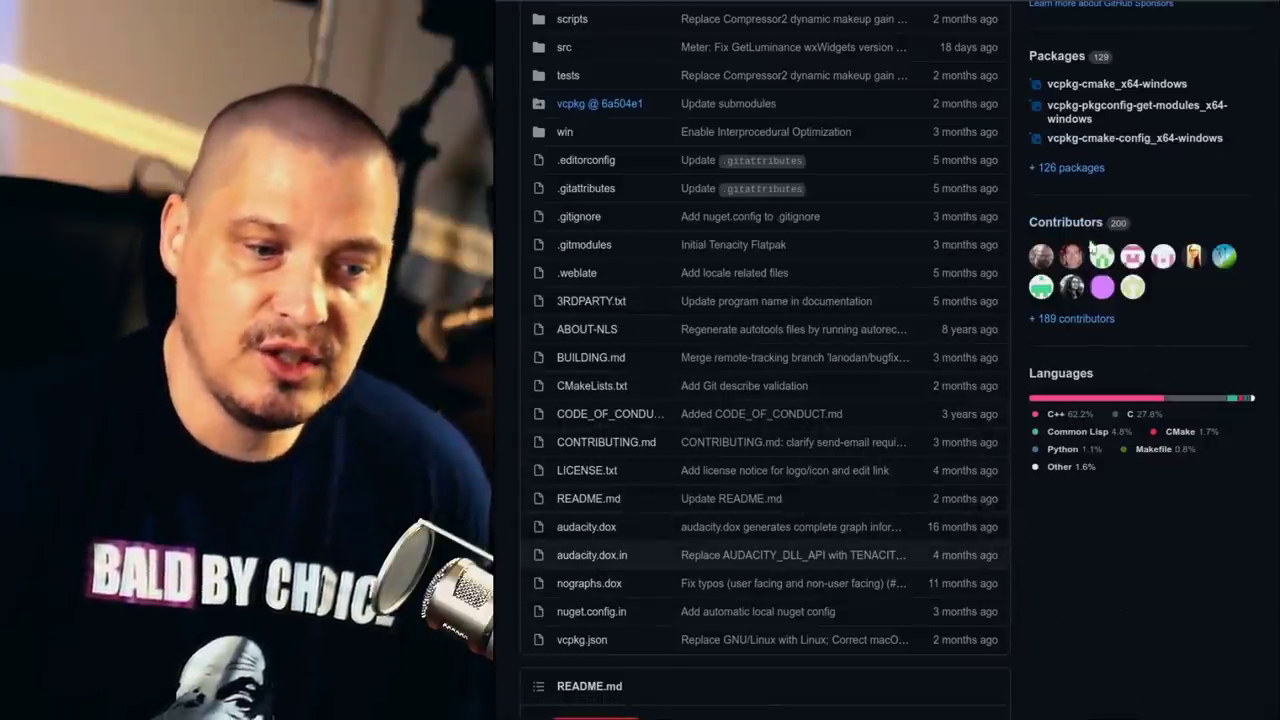
pyautogui.scroll(2, 1175, 335)
pyautogui.scroll(6, 1175, 337)
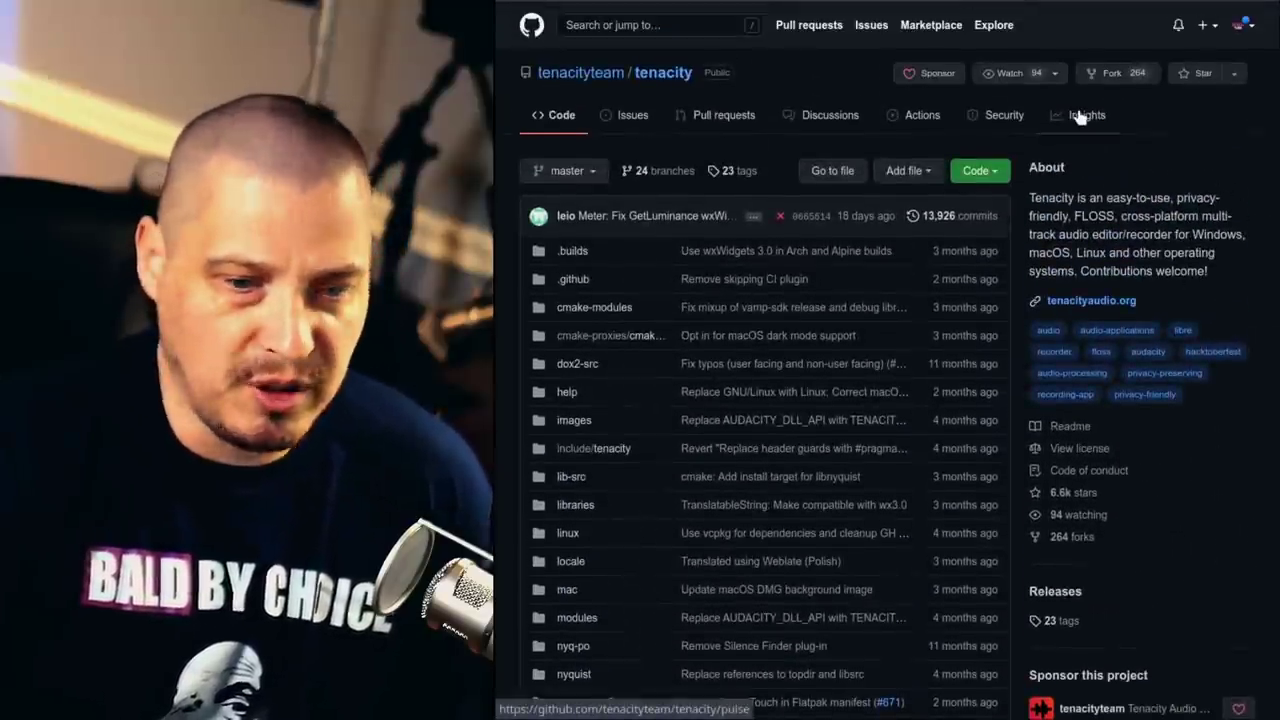
# - Show tenacity's Insights for a 1-month period and view its Commits charts
pyautogui.click(1083, 115)
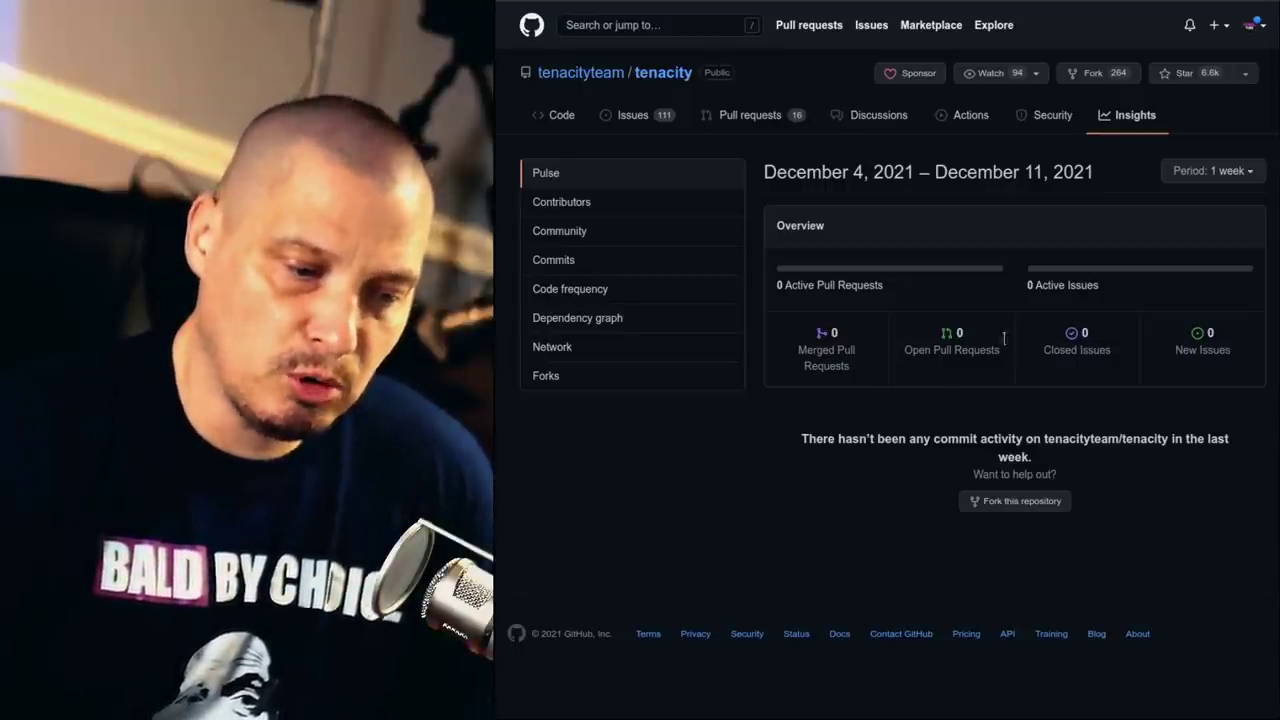
pyautogui.click(1243, 172)
pyautogui.click(1149, 304)
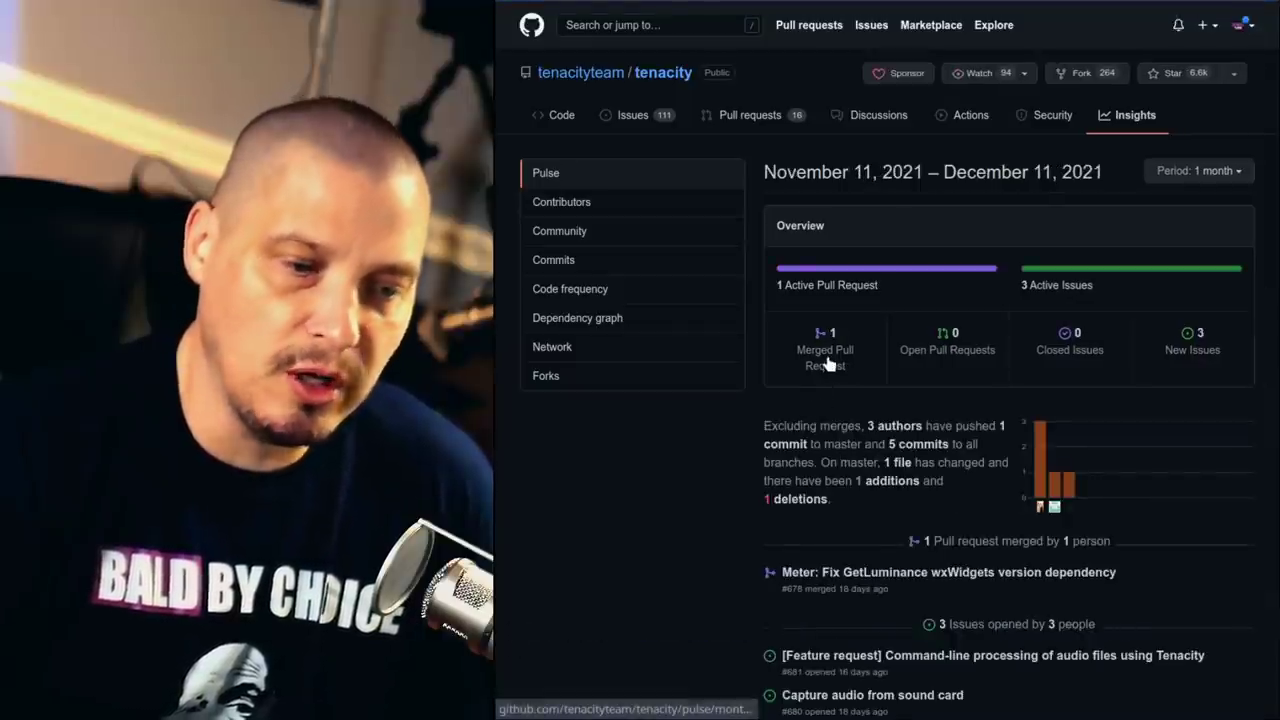
pyautogui.click(635, 264)
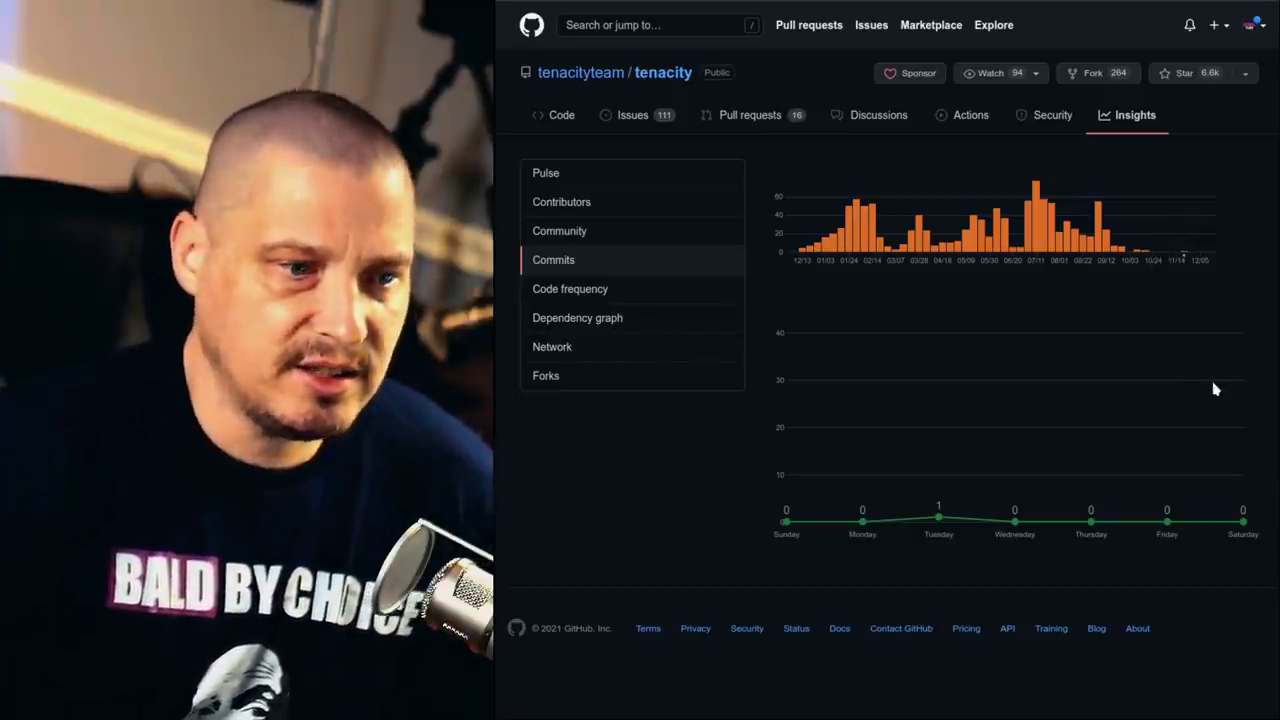
# - Switch to the audacium repository tab and scroll through its page
pyautogui.hotkey('ctrl', 'Tab')
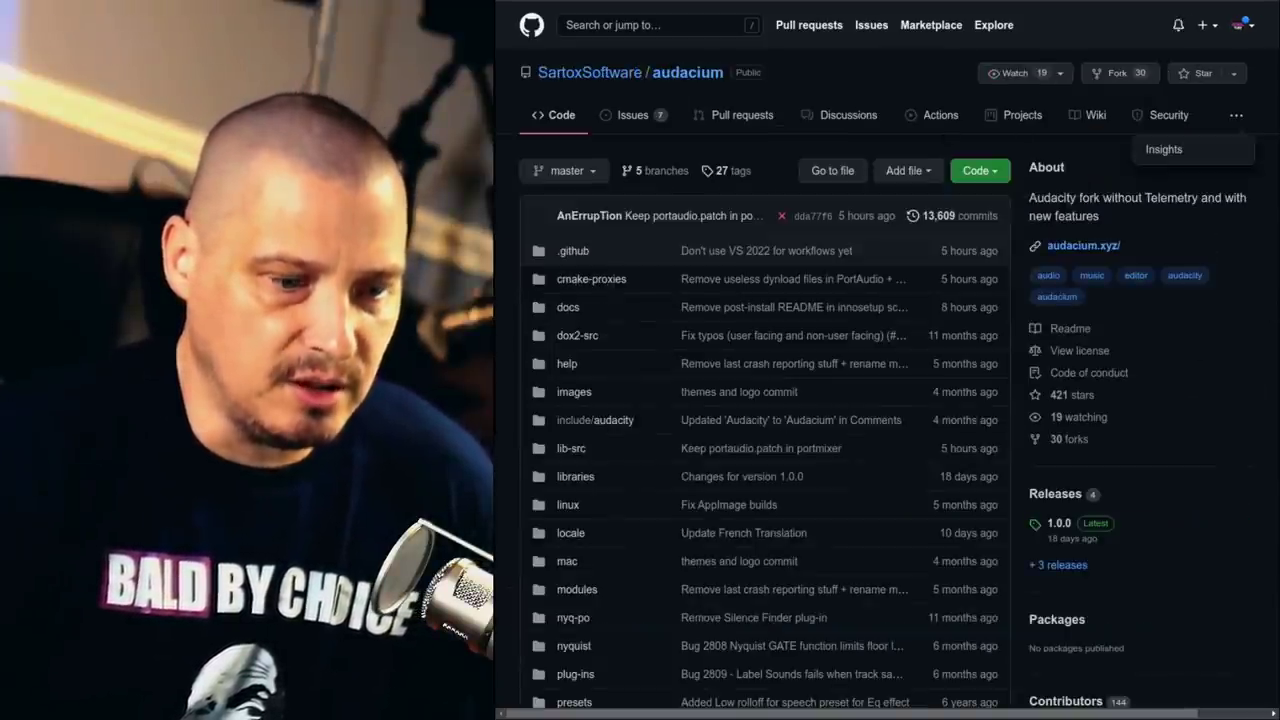
pyautogui.scroll(-5, 1128, 336)
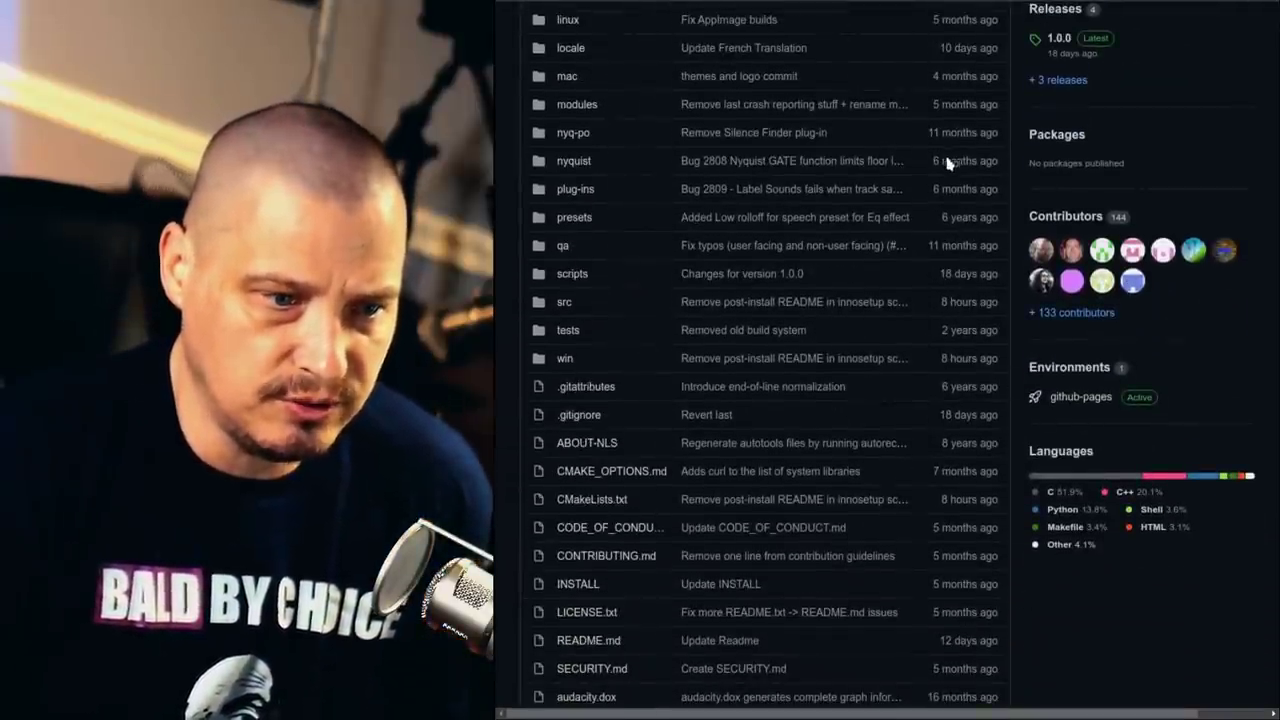
pyautogui.scroll(-1, 1072, 420)
pyautogui.scroll(2, 1128, 520)
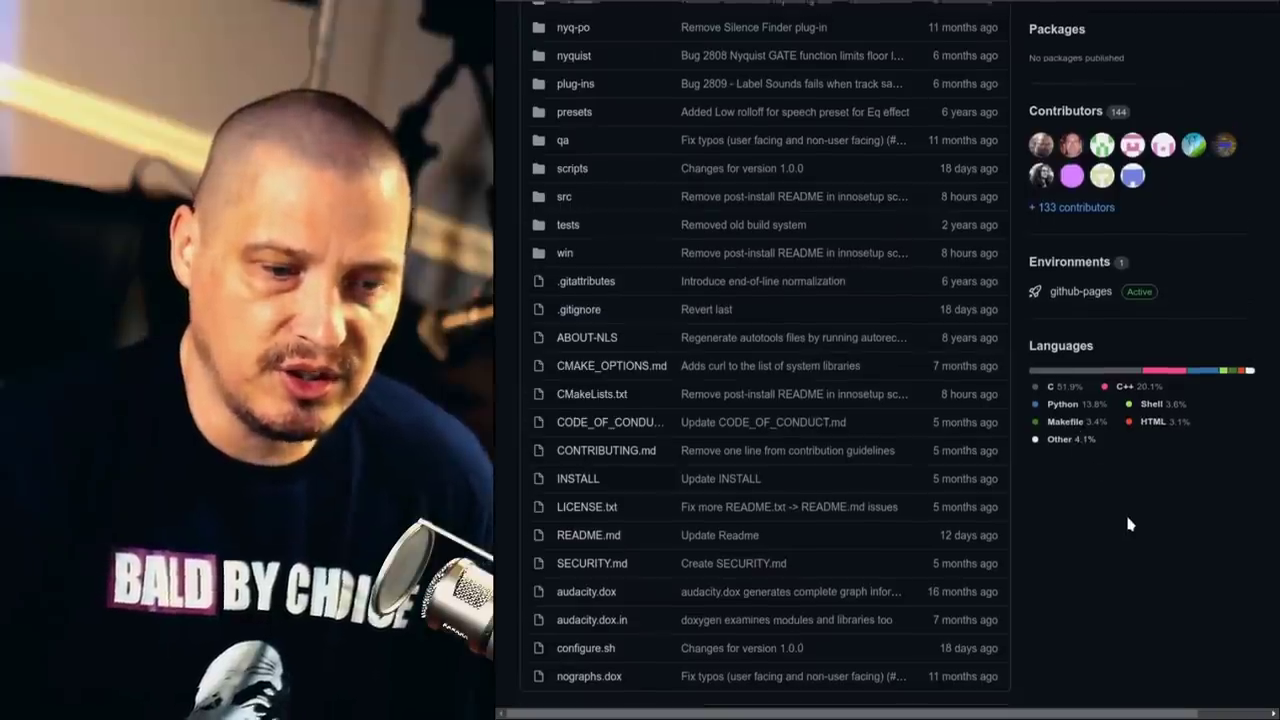
pyautogui.scroll(5, 1180, 371)
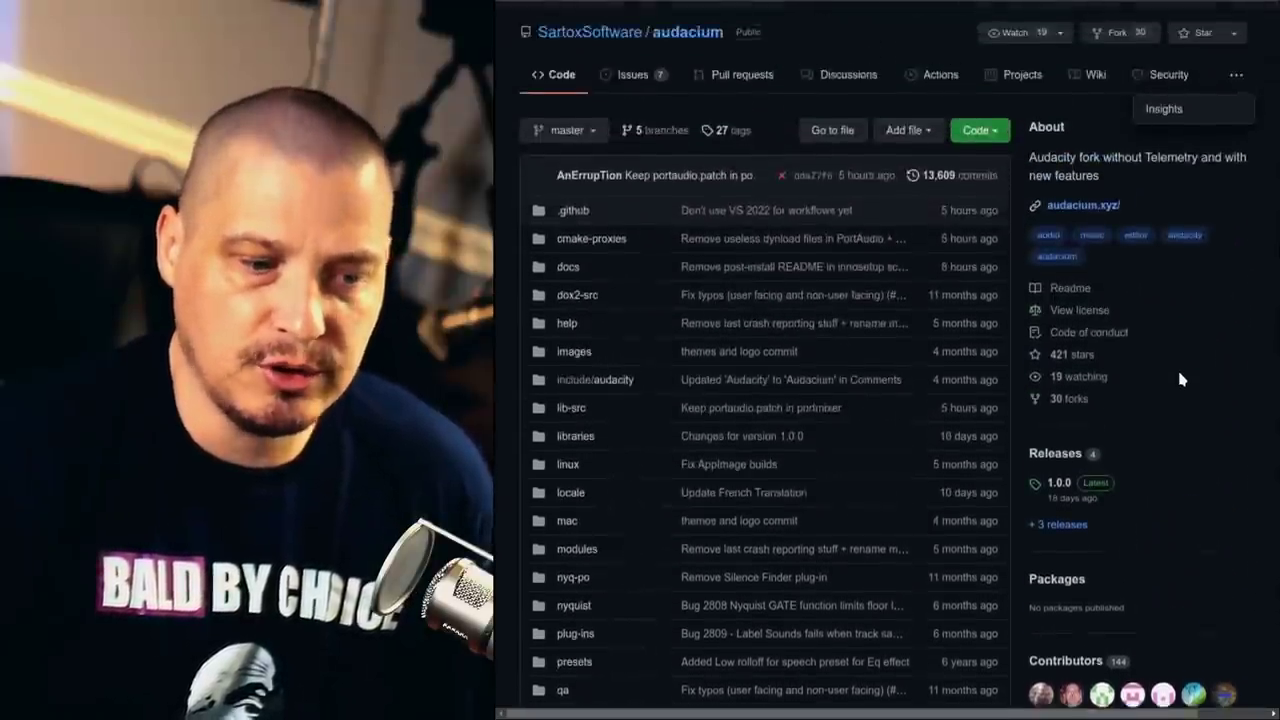
# - Show audacium's Insights via the '...' menu for 1 month and view its Commits charts
pyautogui.click(1232, 118)
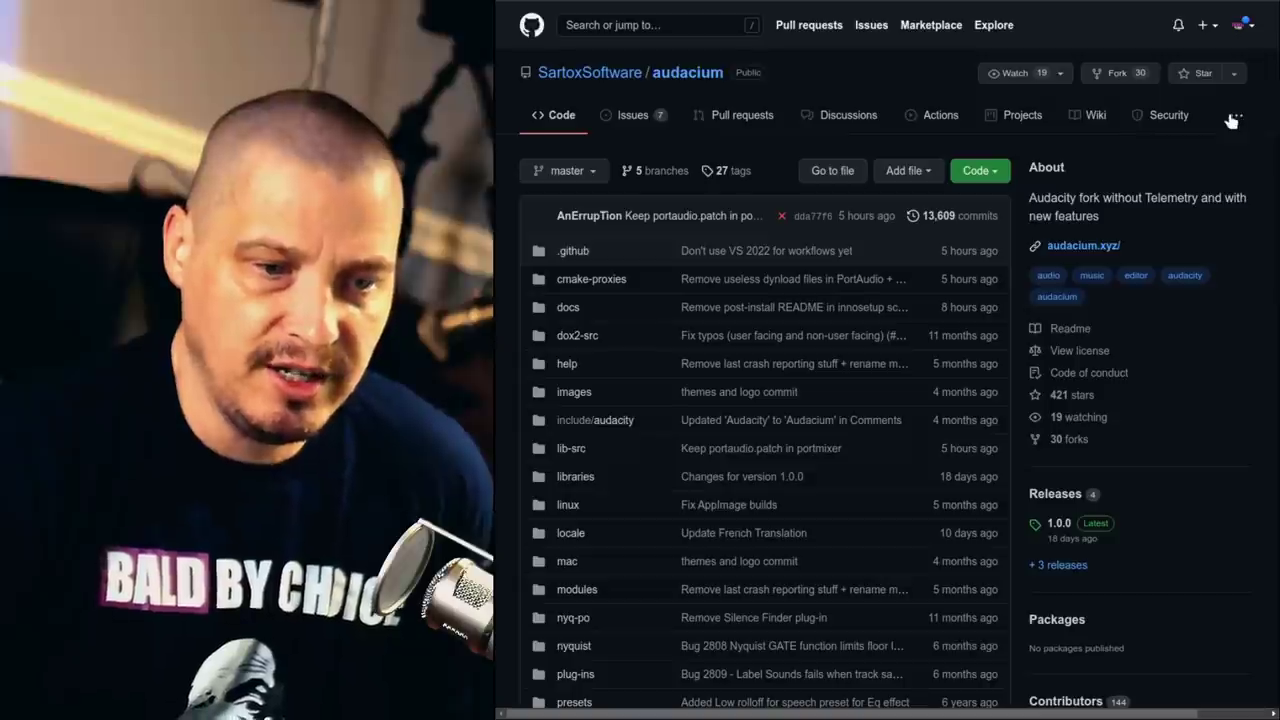
pyautogui.click(1238, 117)
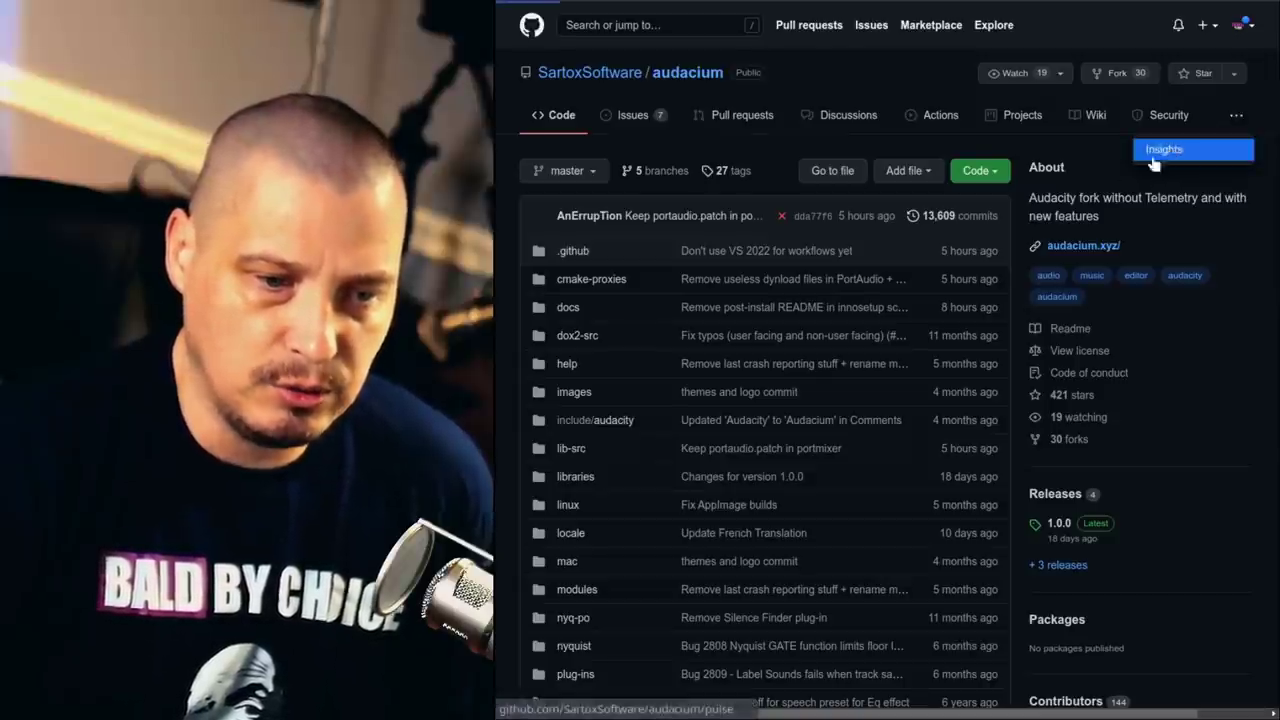
pyautogui.click(1166, 149)
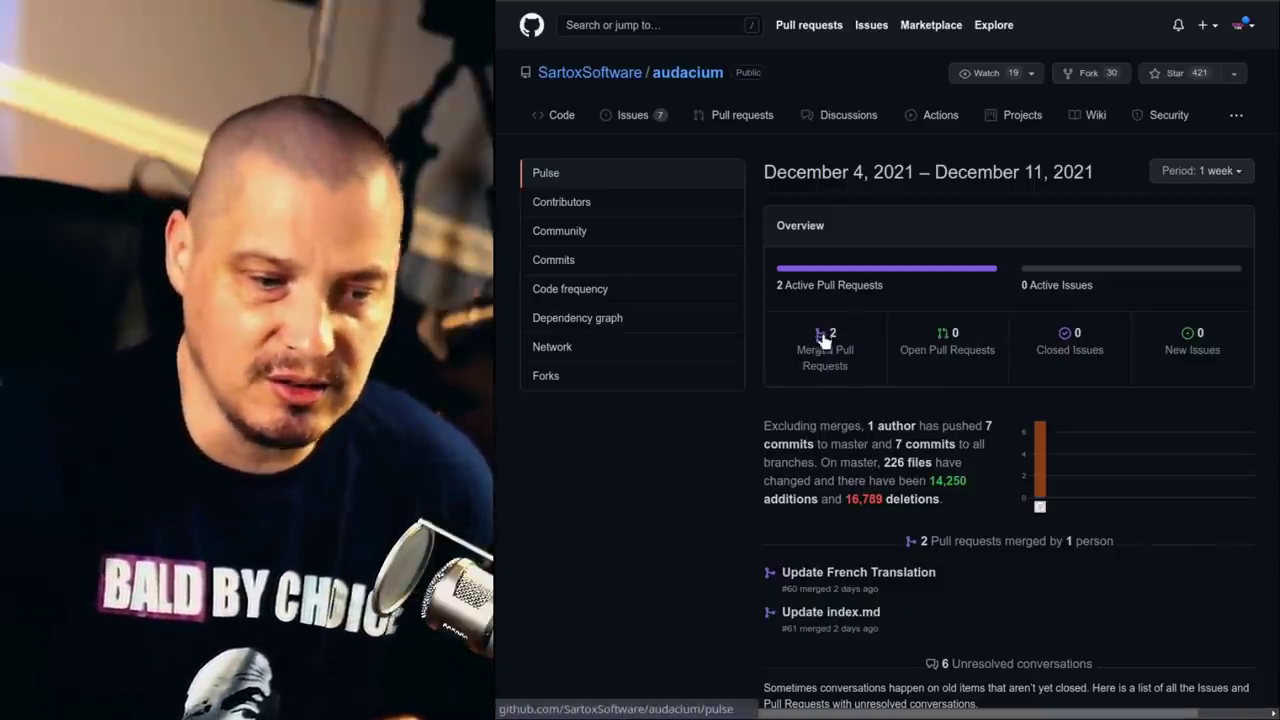
pyautogui.click(1224, 171)
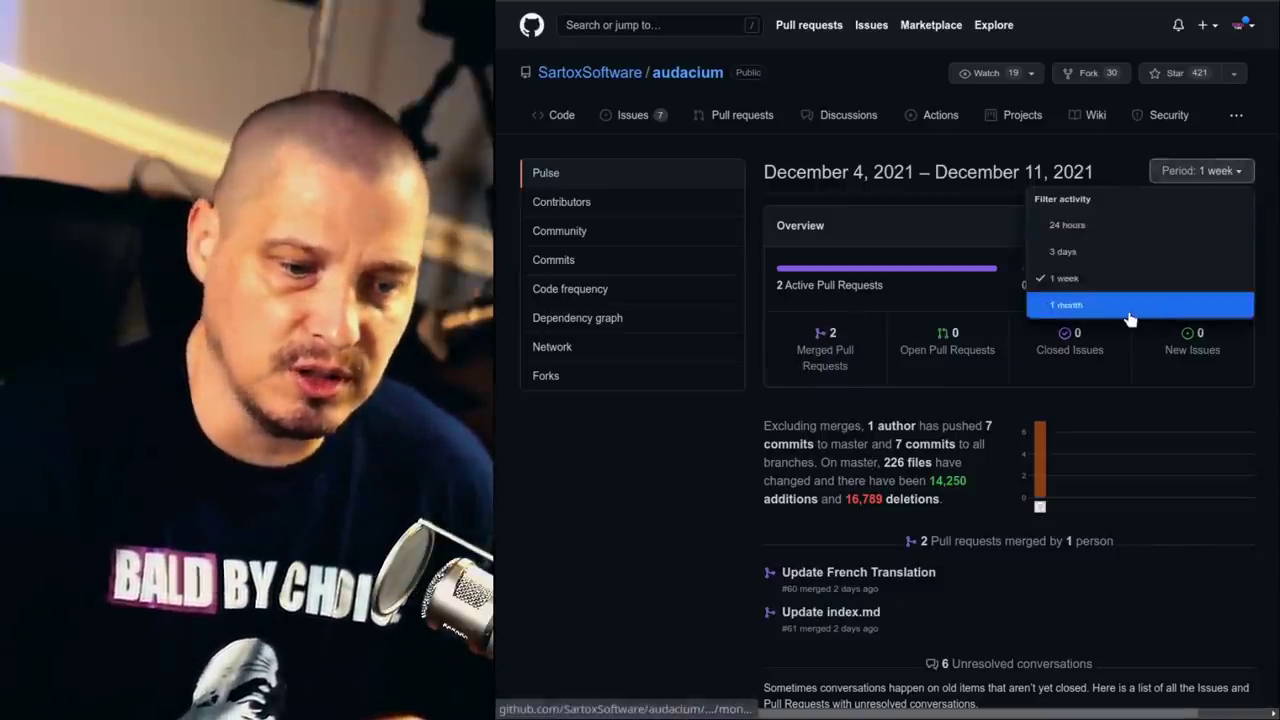
pyautogui.click(1130, 305)
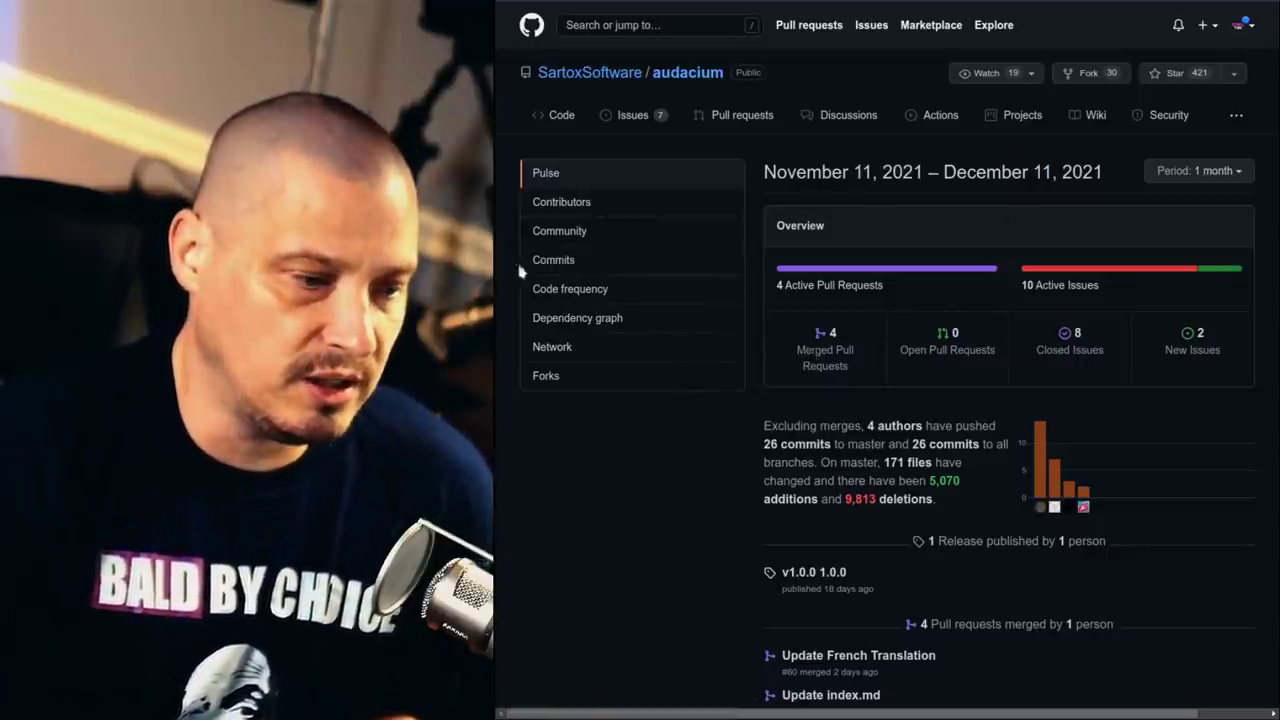
pyautogui.click(571, 263)
pyautogui.moveTo(1030, 240)
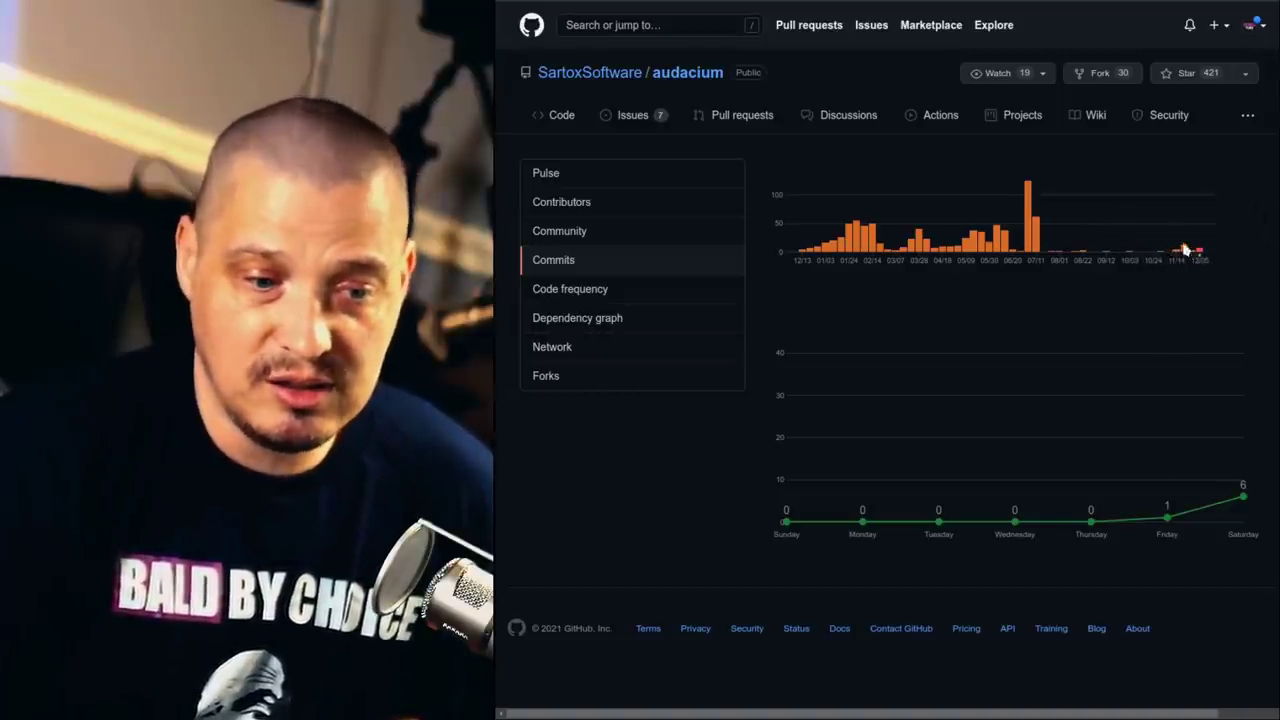
pyautogui.moveTo(1185, 253)
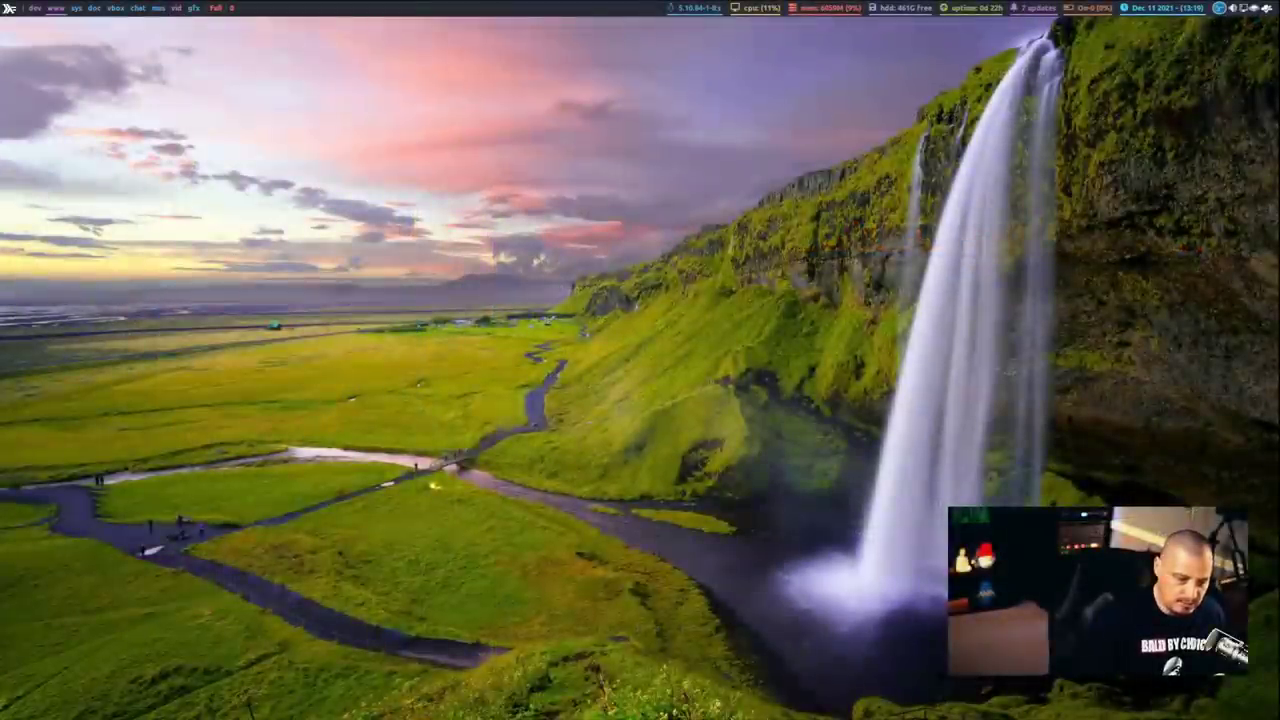
# - Launch tenacity from the dmenu Run prompt and dismiss the welcome message
pyautogui.press('super+shift+Return')
pyautogui.write('tear')
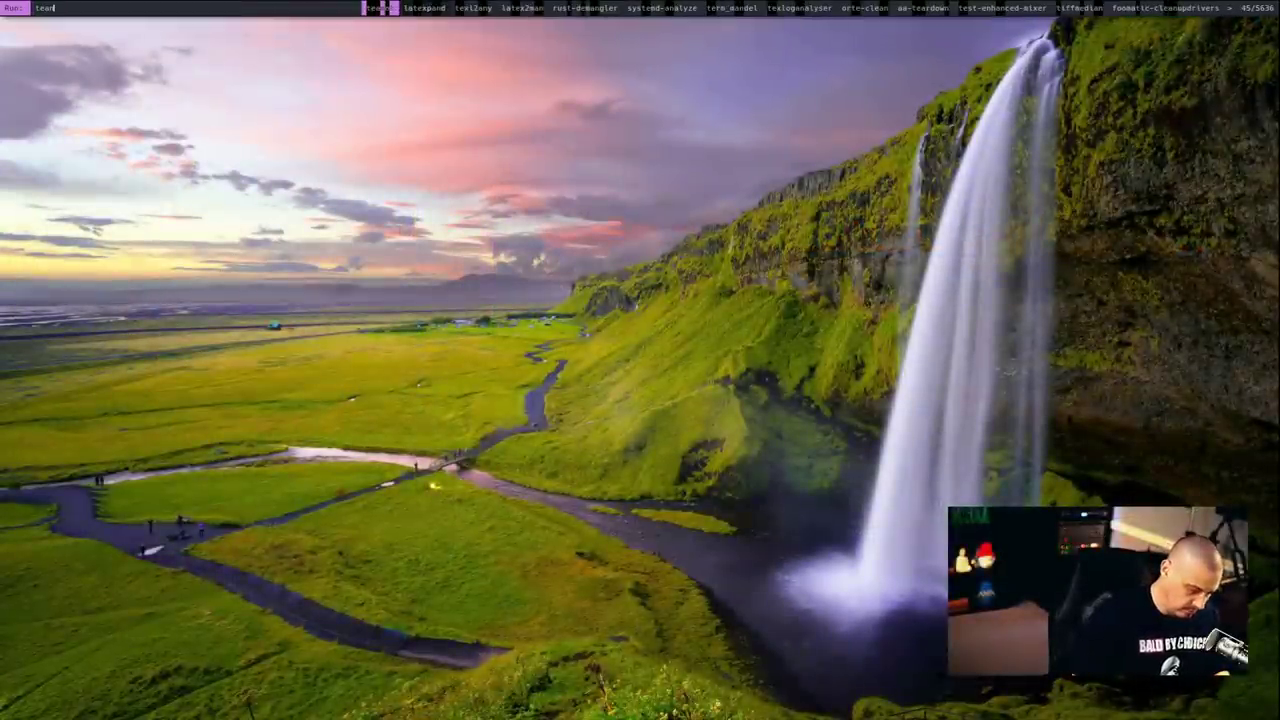
pyautogui.press('BackSpace')
pyautogui.press('BackSpace')
pyautogui.write('nacity')
pyautogui.press('Return')
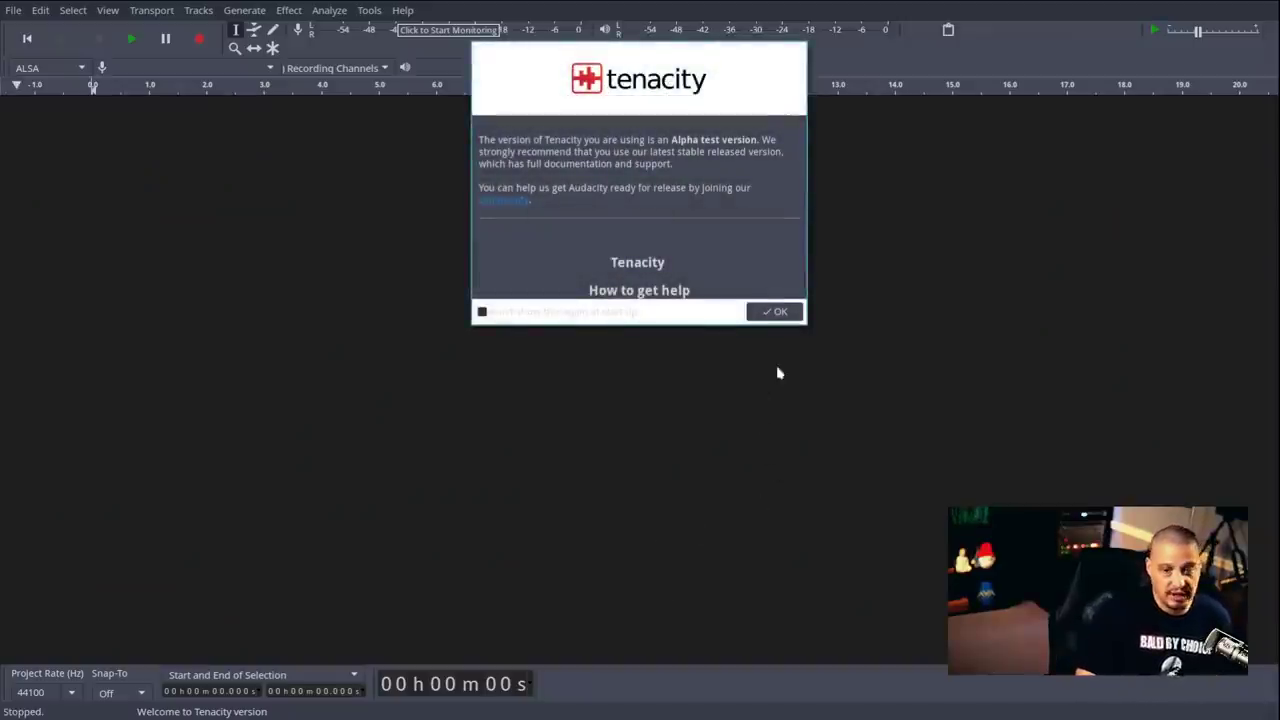
pyautogui.click(779, 313)
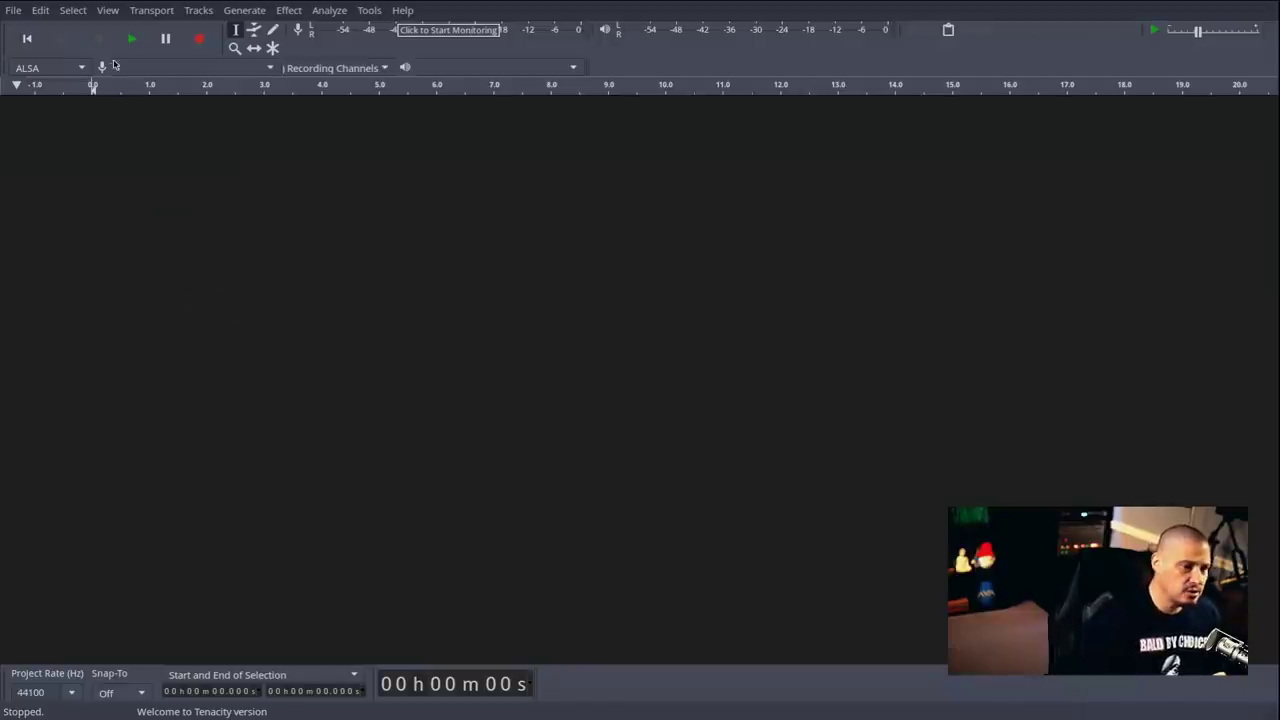
# - Switch the interface theme to Light in Preferences > Interface
pyautogui.click(47, 12)
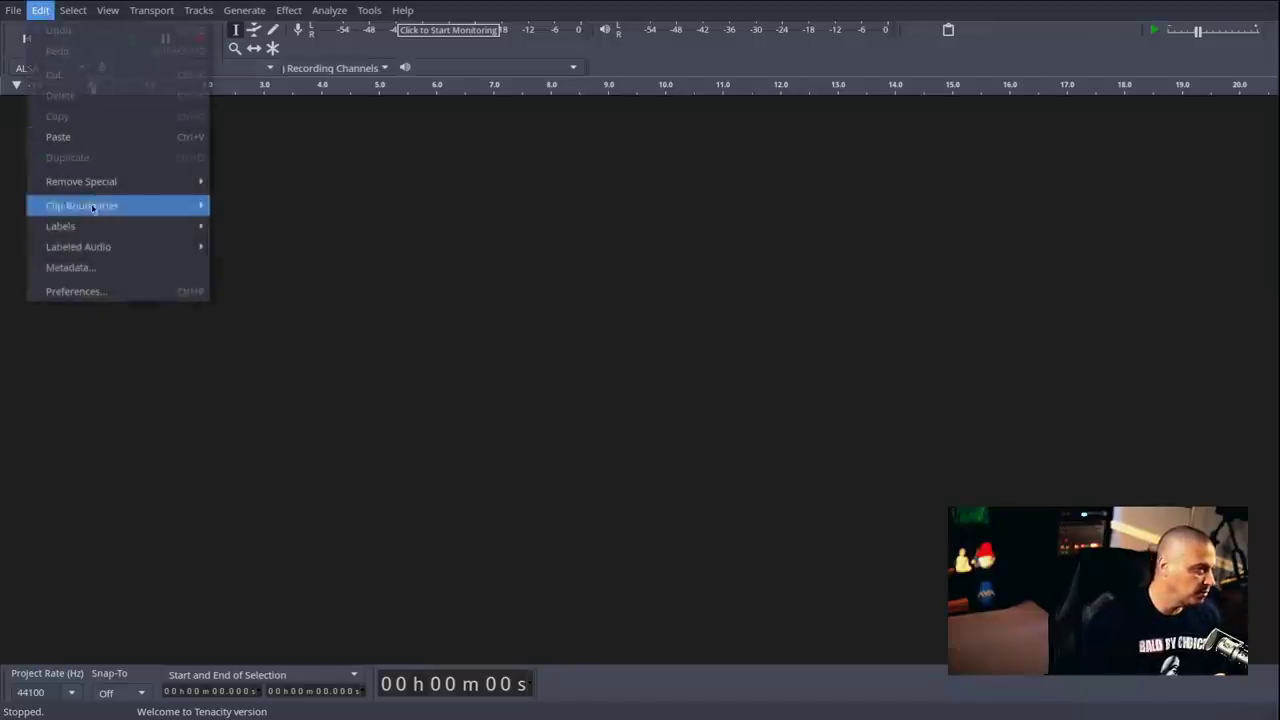
pyautogui.click(114, 291)
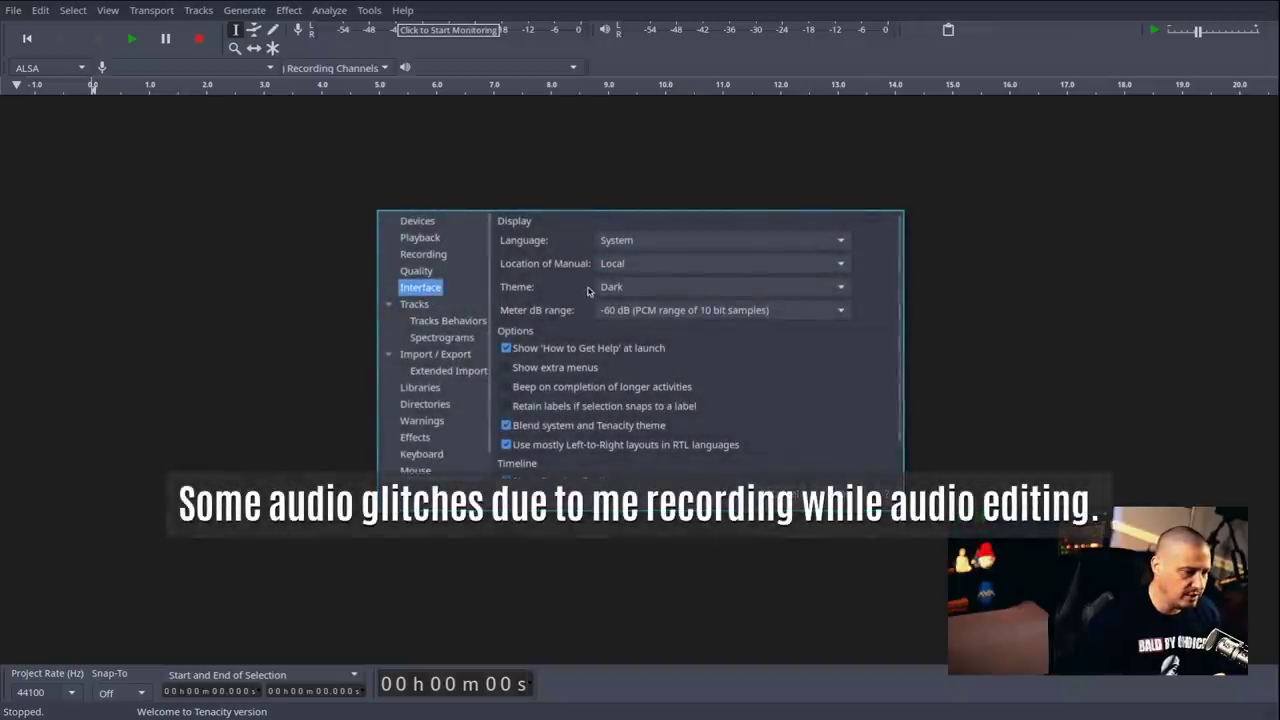
pyautogui.click(619, 288)
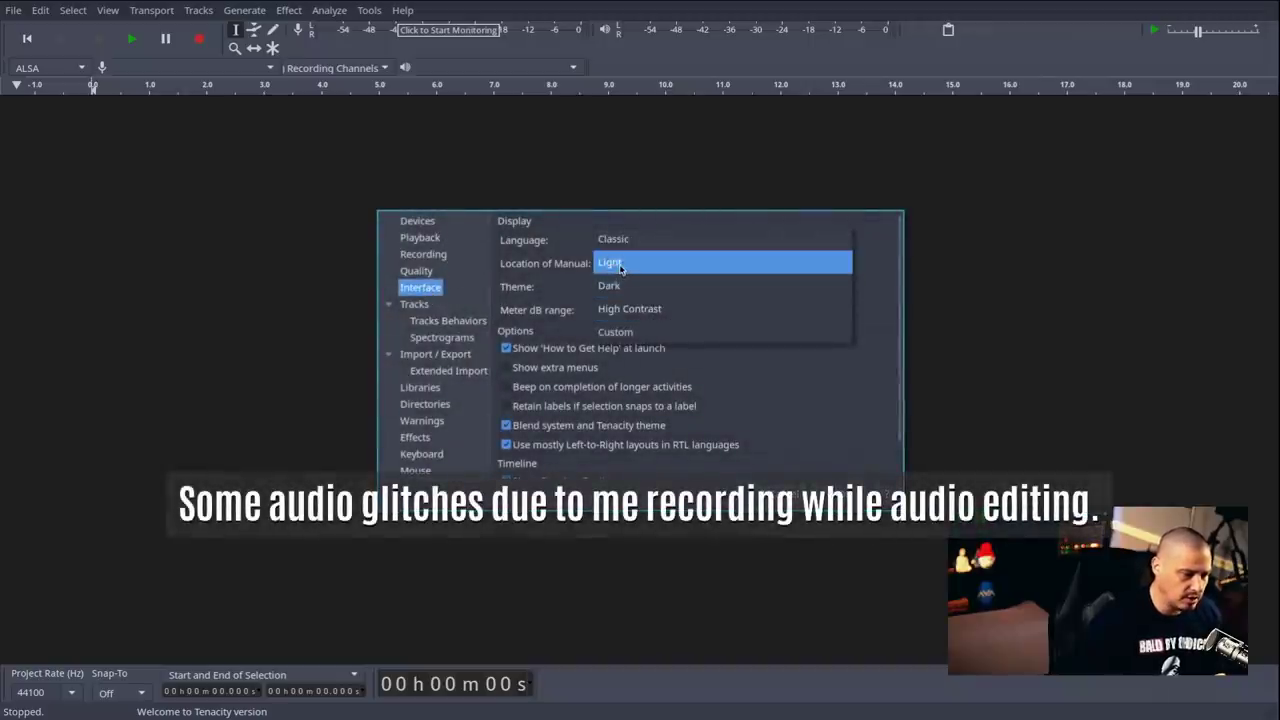
pyautogui.click(620, 265)
pyautogui.click(831, 494)
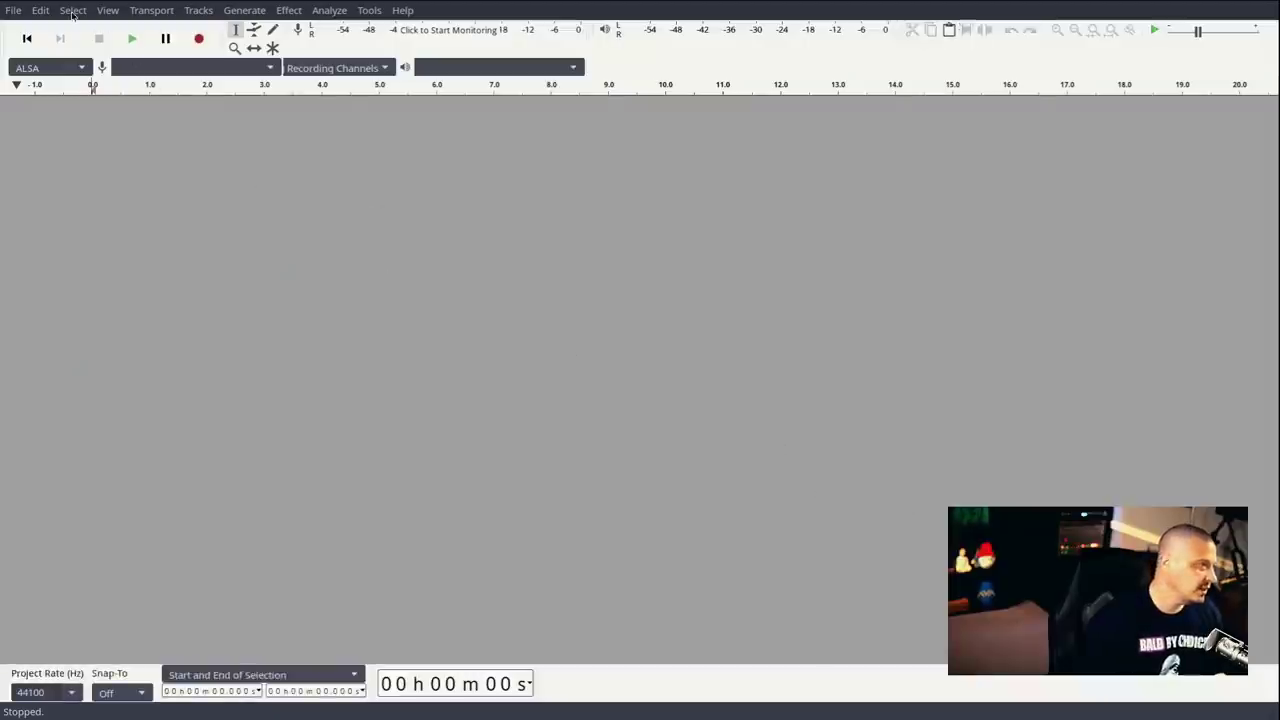
# - Set the interface theme back to Dark in Preferences
pyautogui.click(72, 12)
pyautogui.moveTo(40, 10)
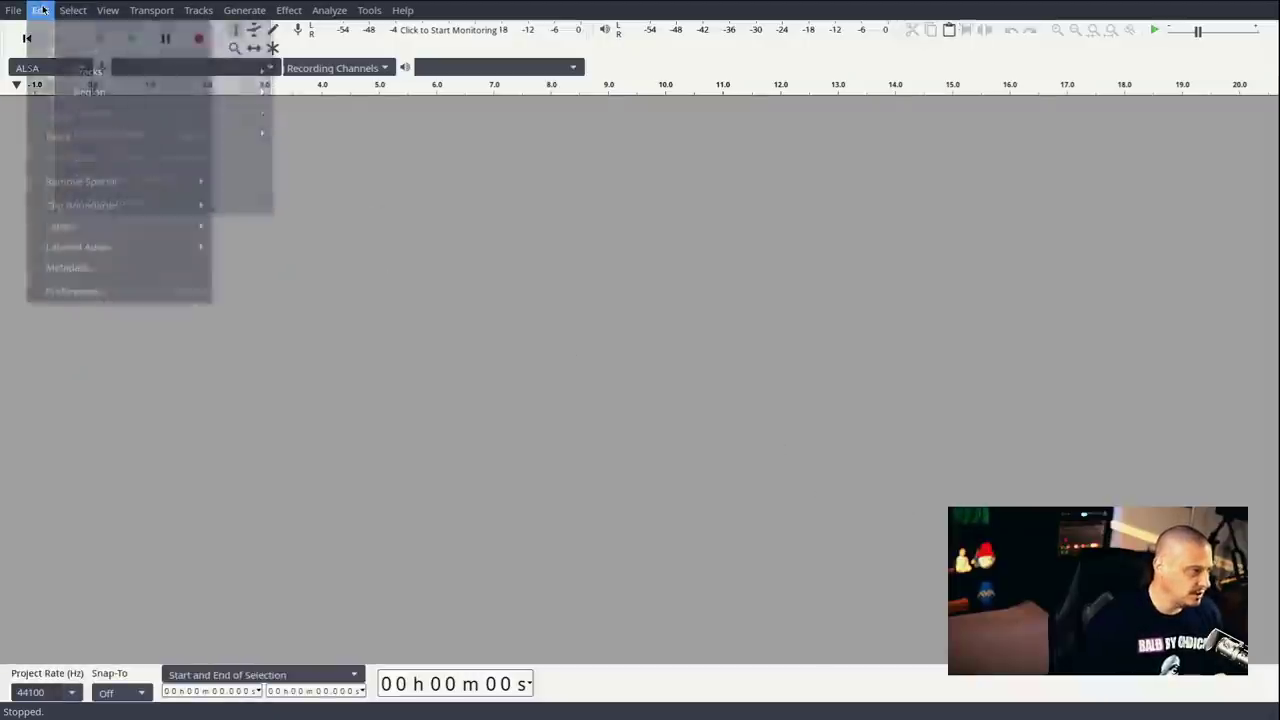
pyautogui.click(100, 291)
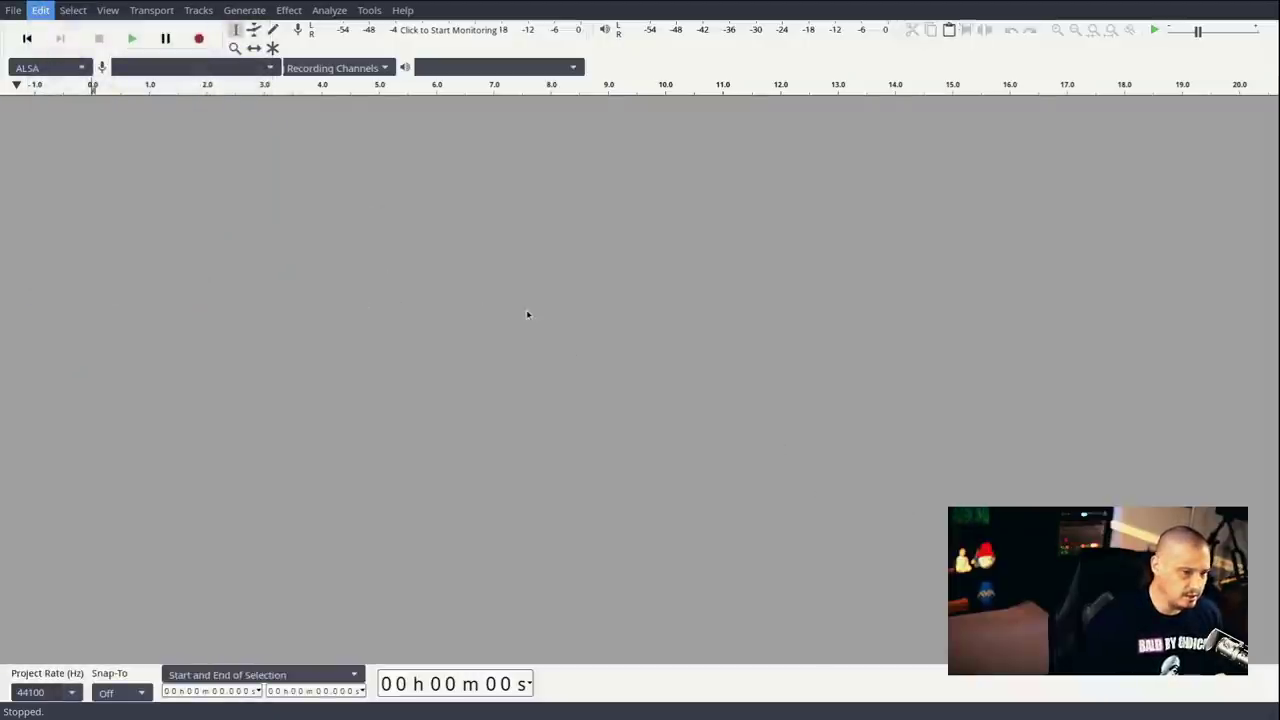
pyautogui.click(645, 288)
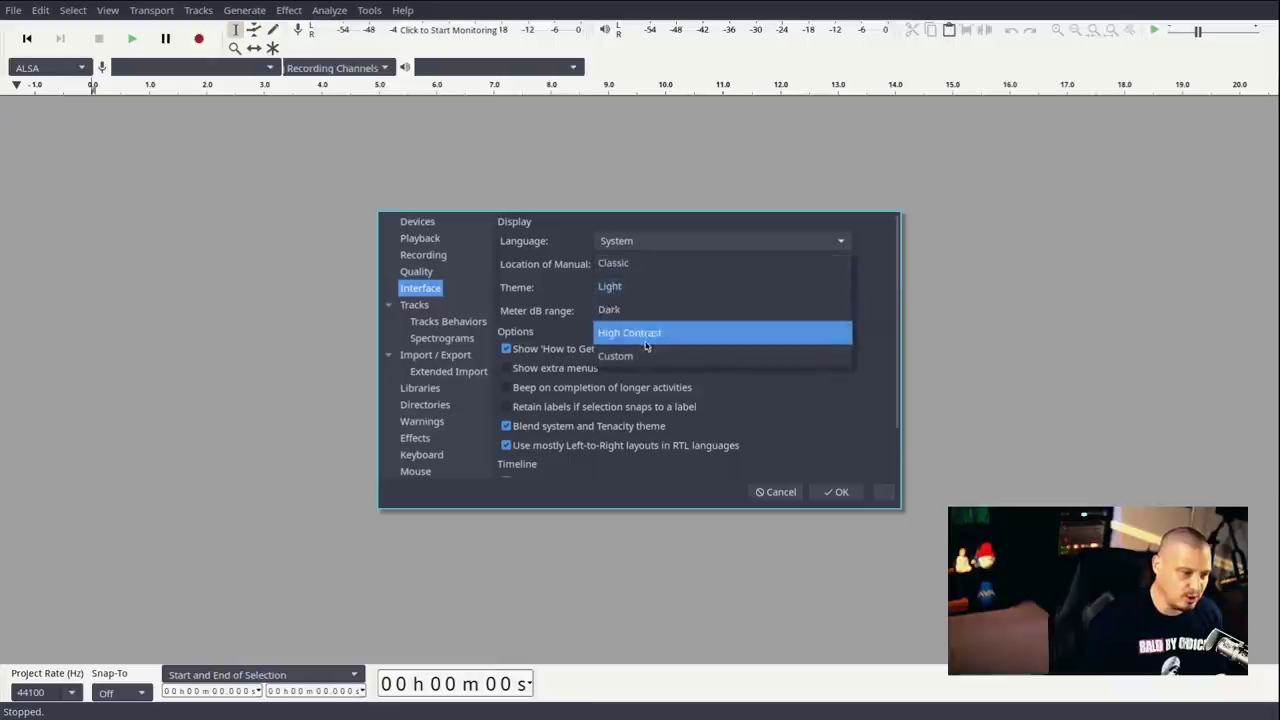
pyautogui.click(610, 309)
pyautogui.click(840, 492)
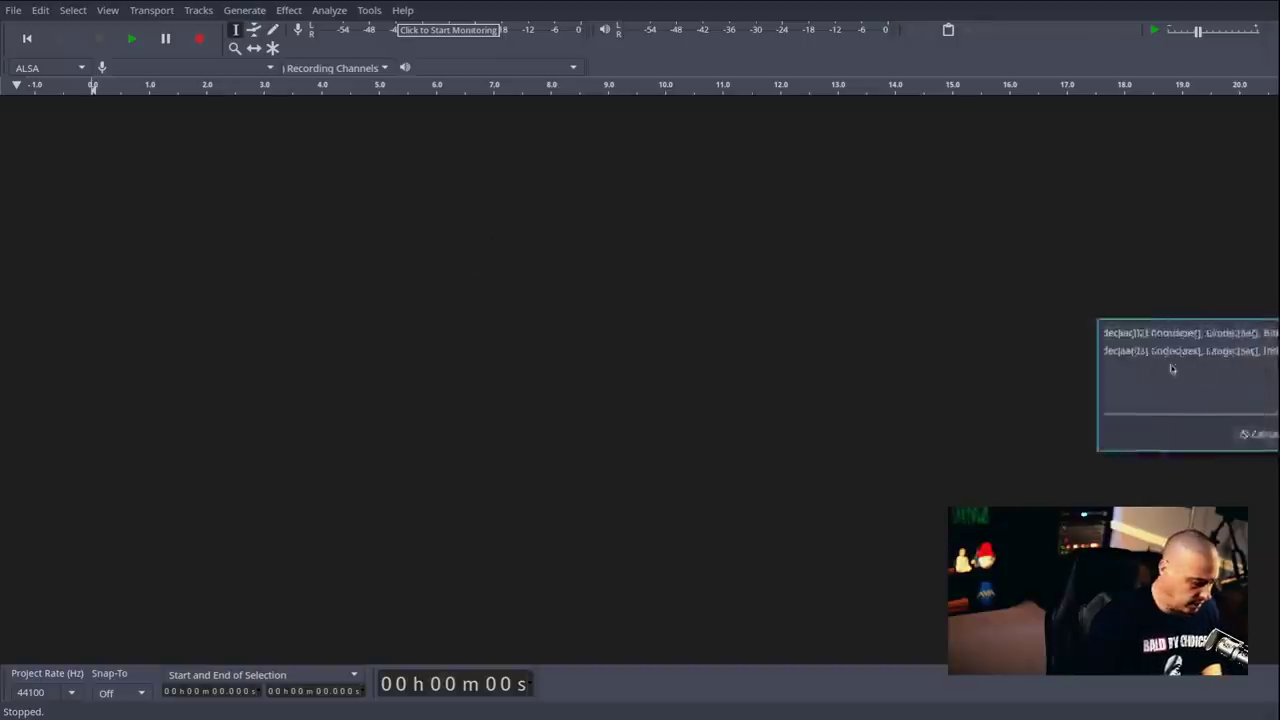
# - Import the Index[02] audio stream from the stream selection dialog
pyautogui.moveTo(1169, 366); pyautogui.dragTo(527, 291)
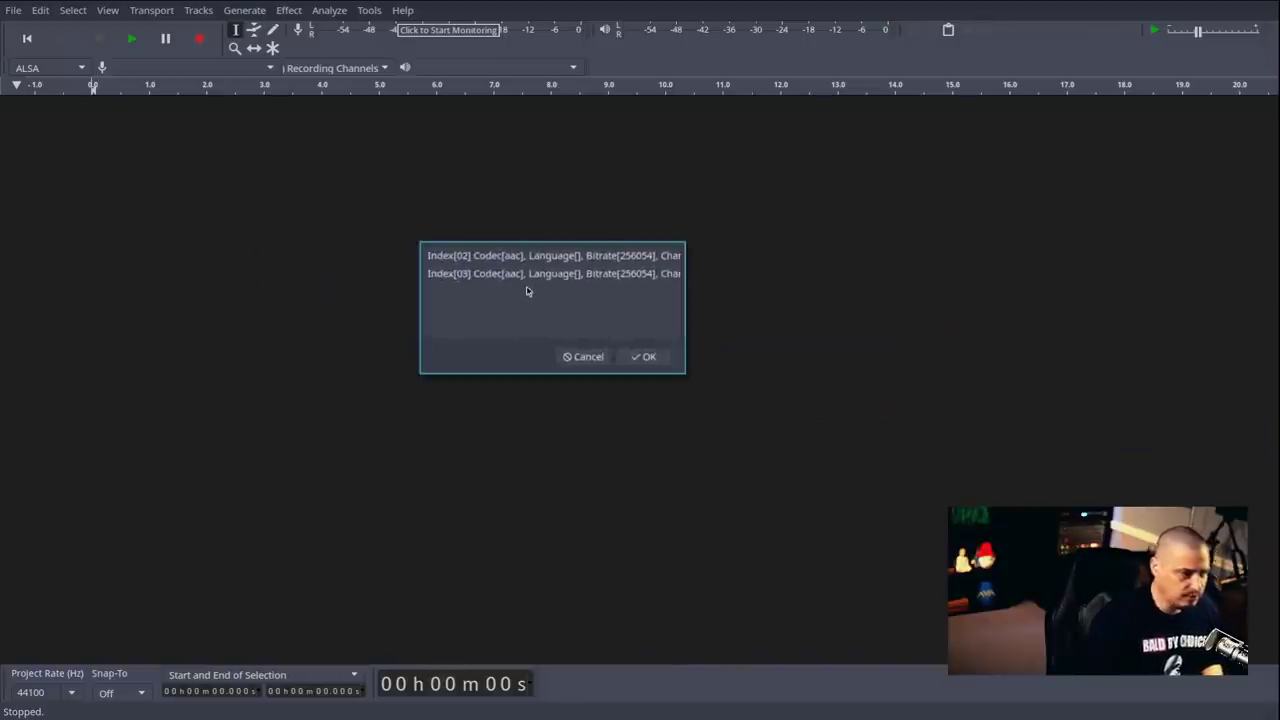
pyautogui.click(485, 259)
pyautogui.click(649, 357)
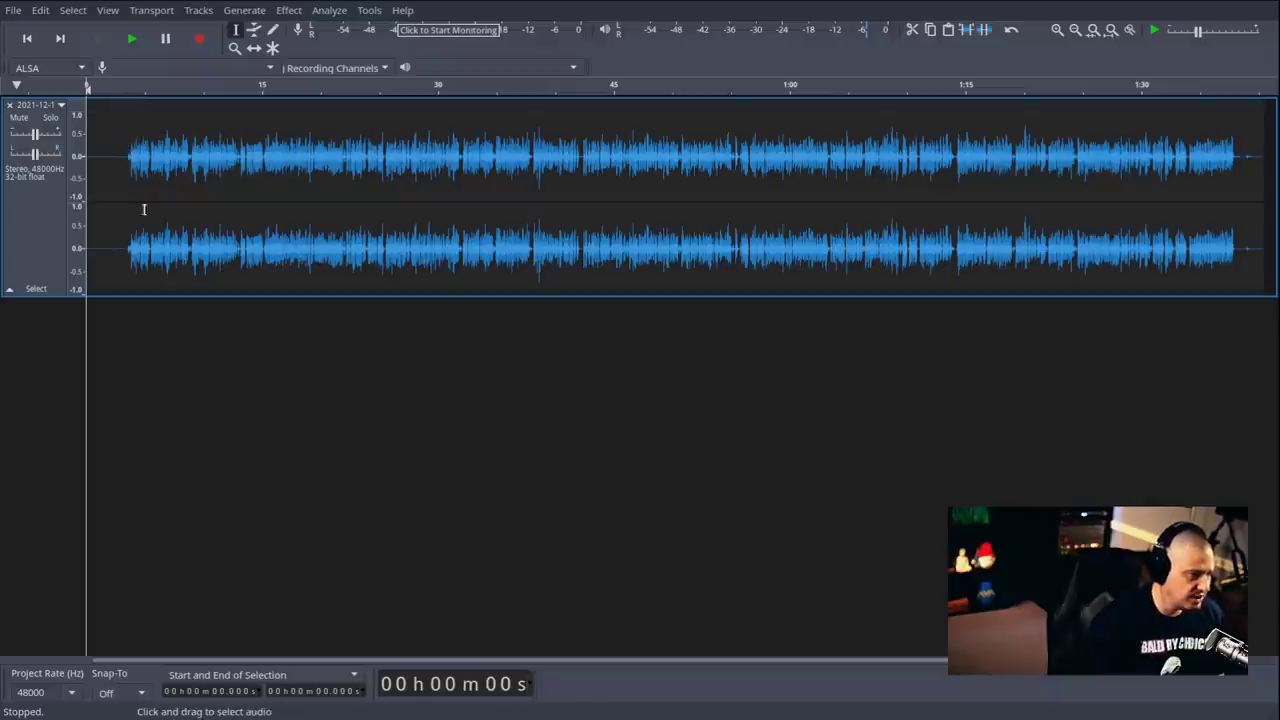
# - Capture a noise profile from the short noise-only stretch at the track's start
pyautogui.moveTo(90, 128); pyautogui.dragTo(124, 196)
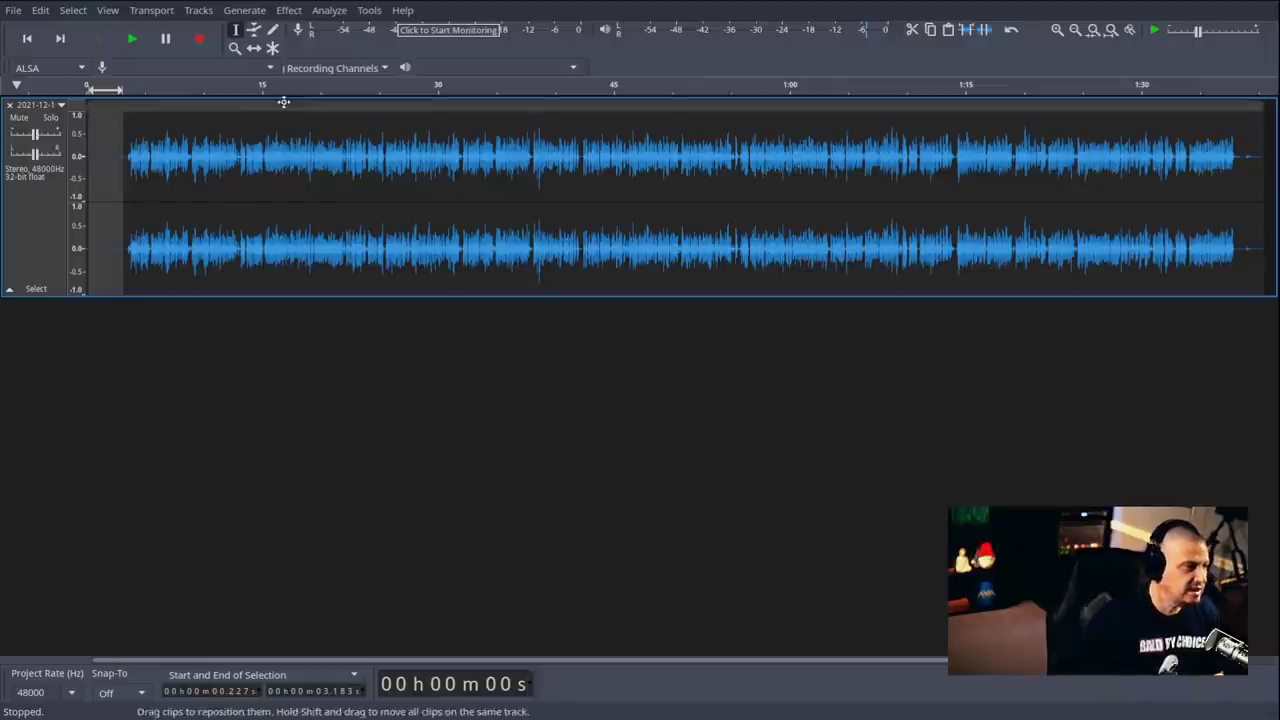
pyautogui.click(289, 10)
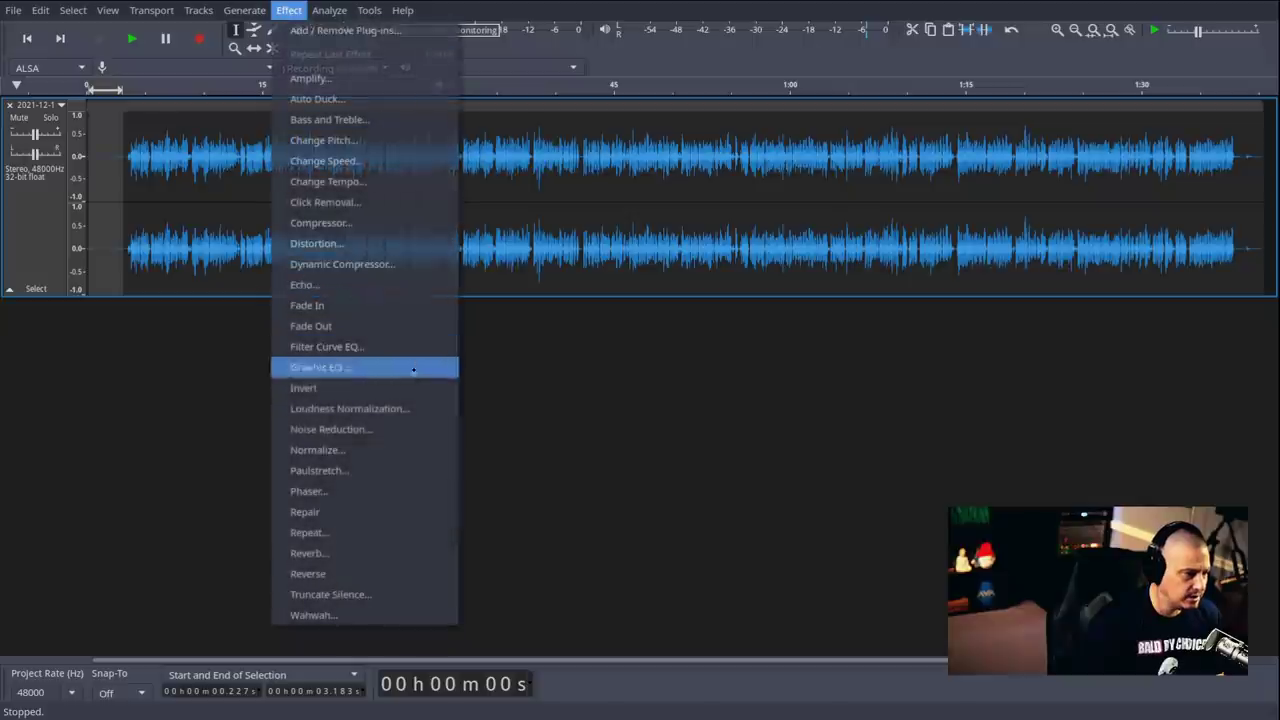
pyautogui.click(426, 430)
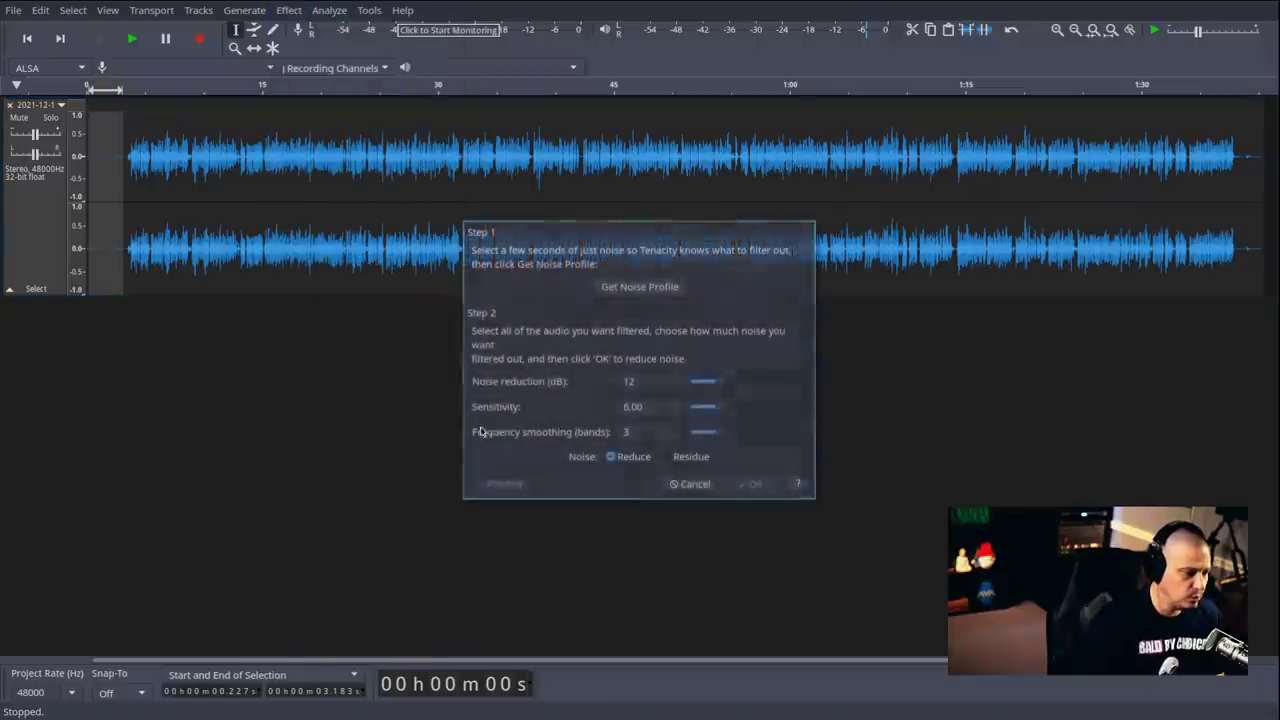
pyautogui.click(648, 290)
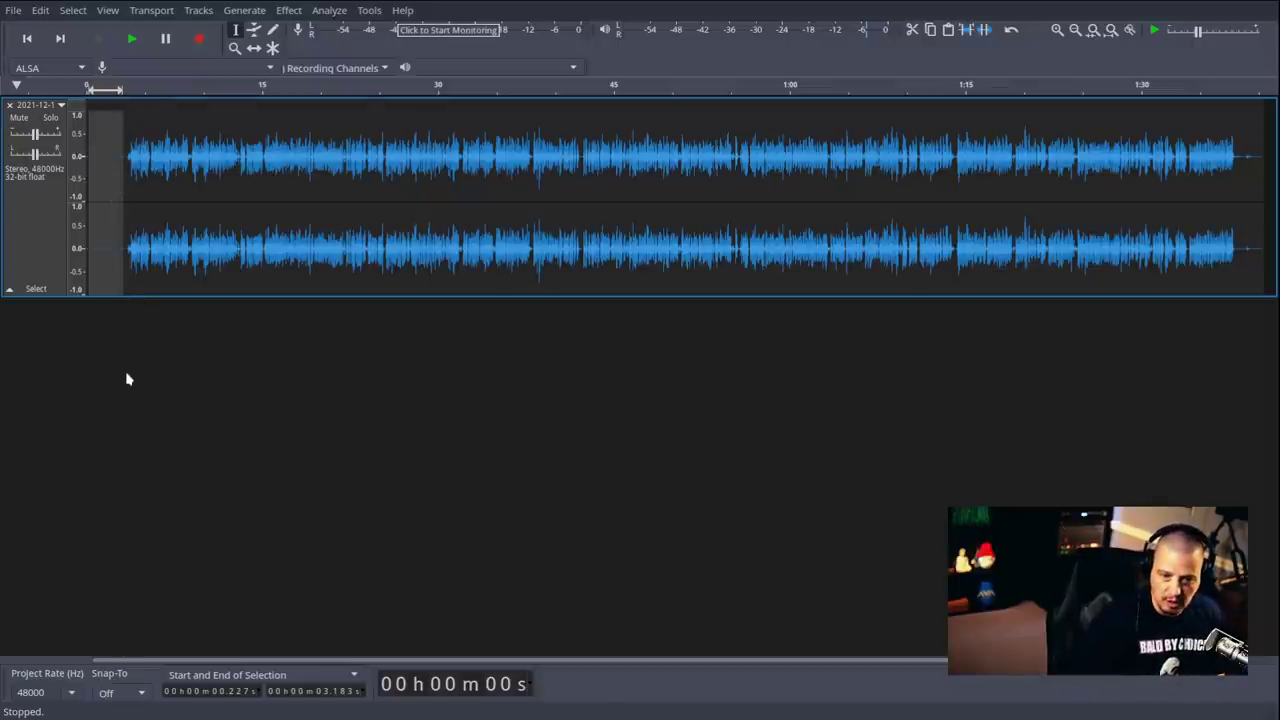
# - Apply Noise Reduction (12 dB, sensitivity 6.00, smoothing 3) to the whole track
pyautogui.click(51, 237)
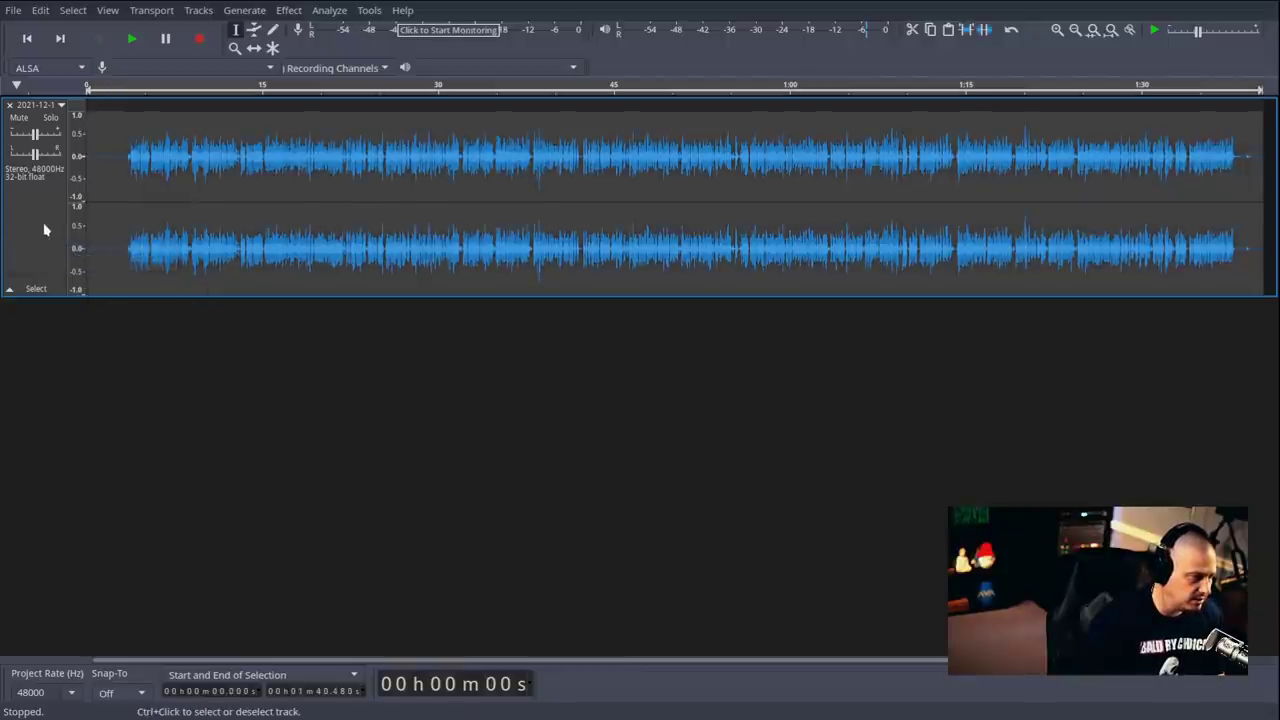
pyautogui.click(297, 9)
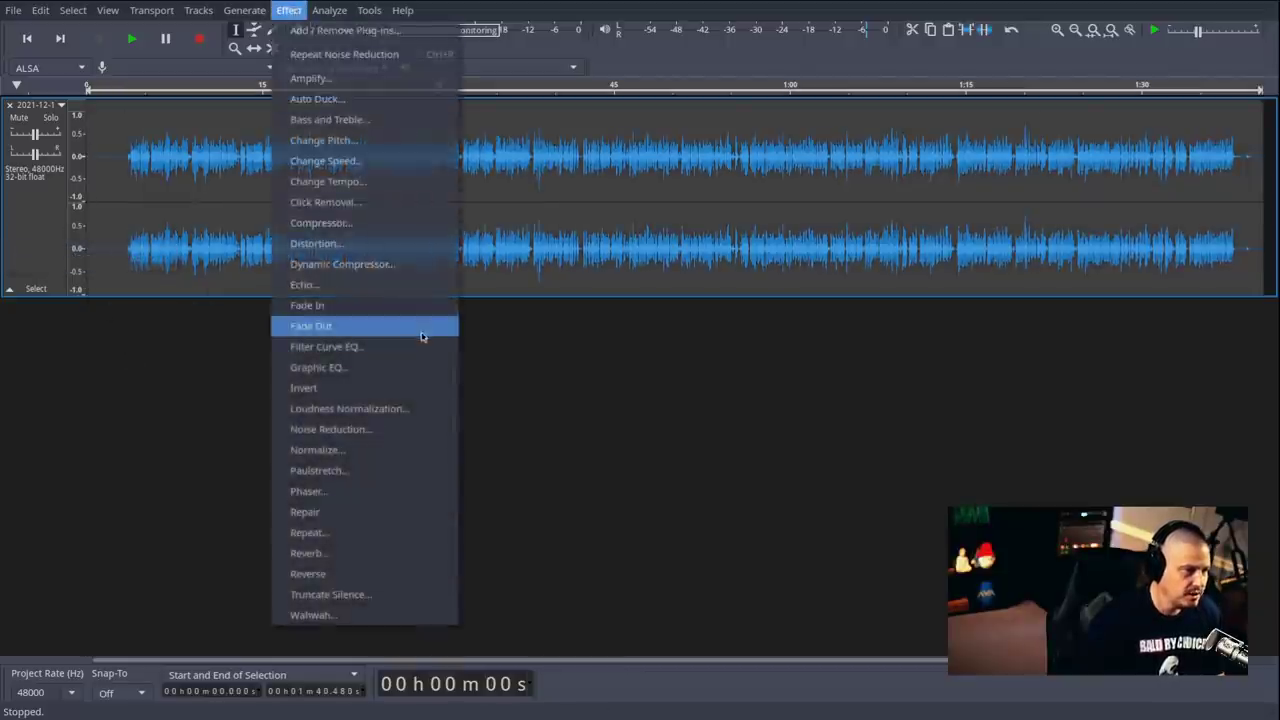
pyautogui.click(396, 431)
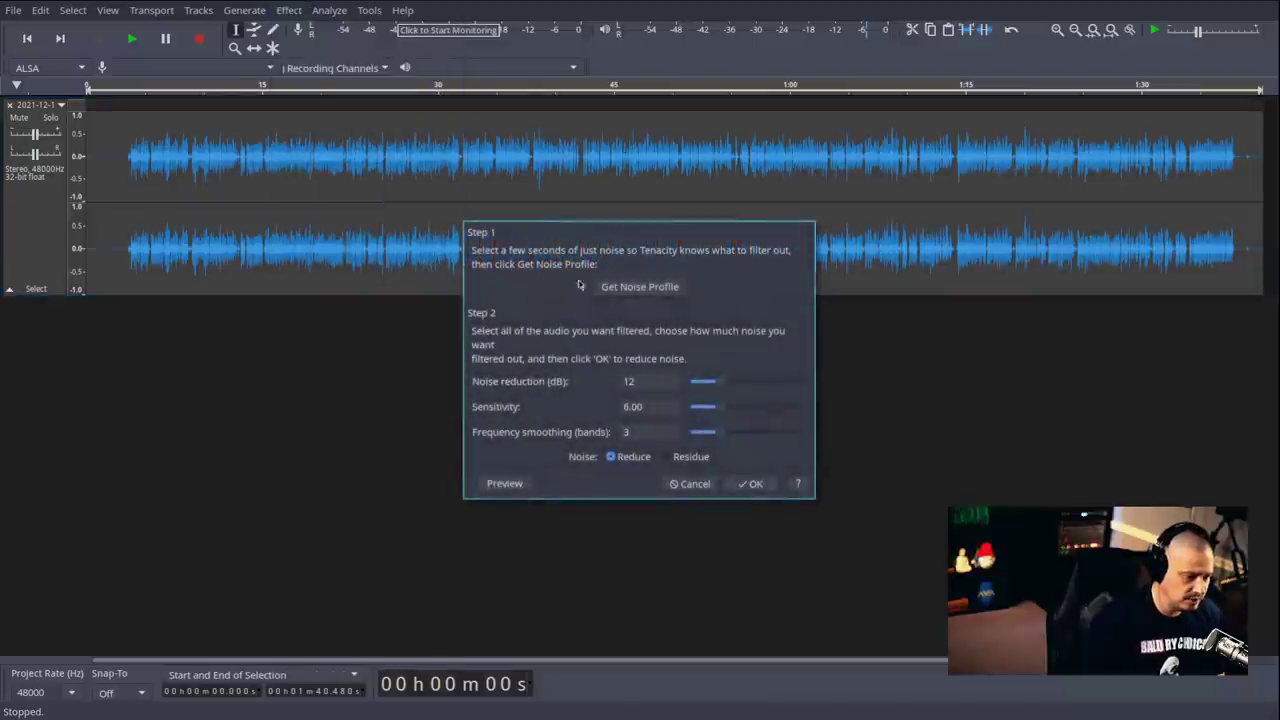
pyautogui.click(751, 483)
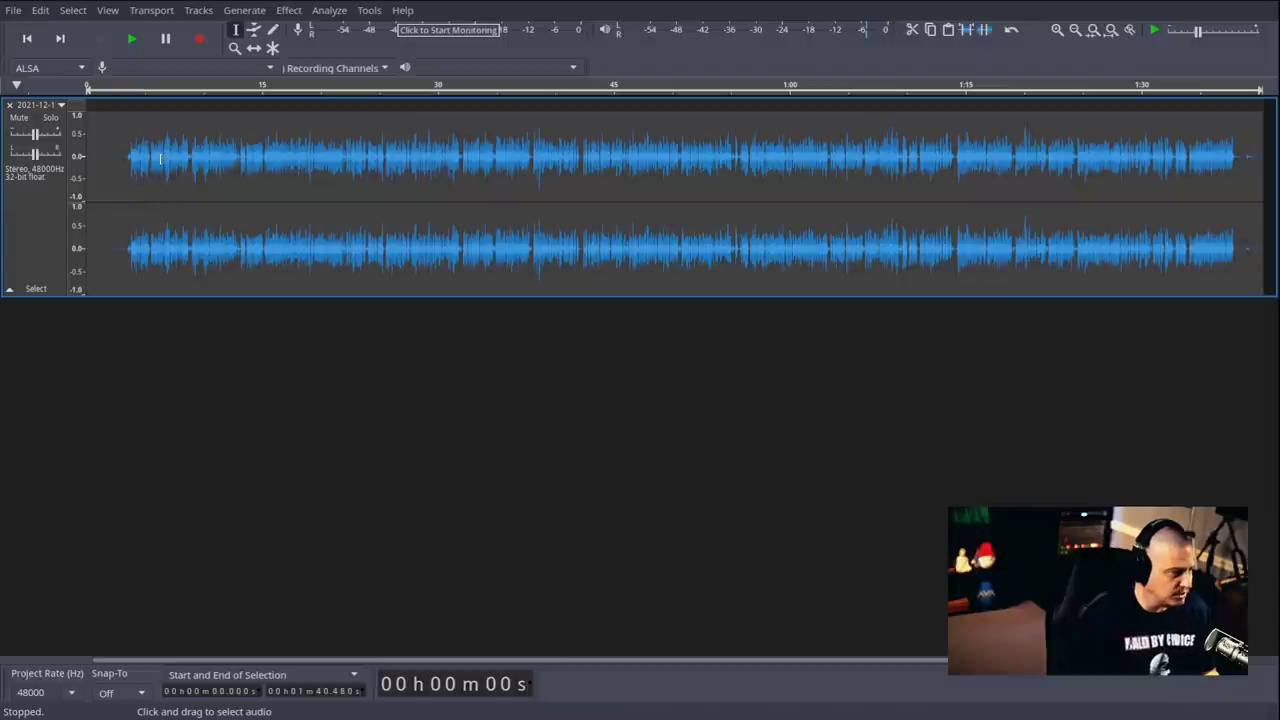
# - Audition the noise-reduced track, then bring up the Effect menu
pyautogui.click(132, 41)
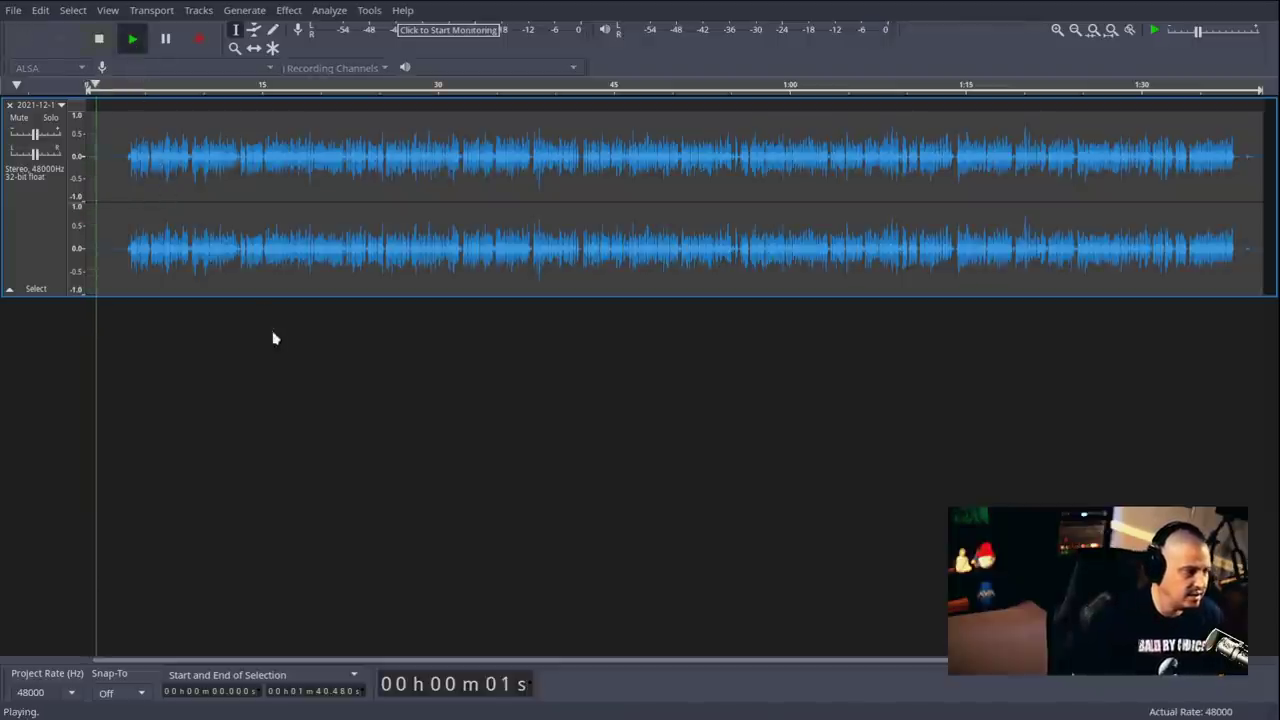
pyautogui.click(99, 40)
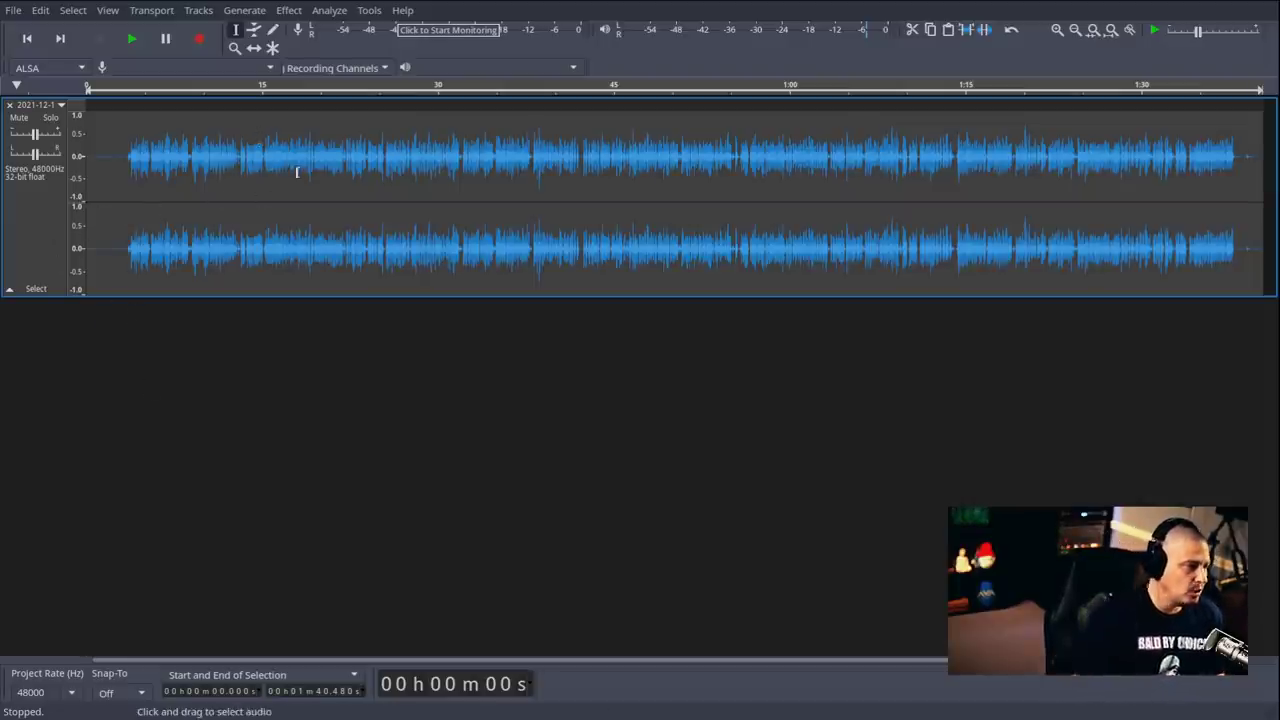
pyautogui.click(289, 10)
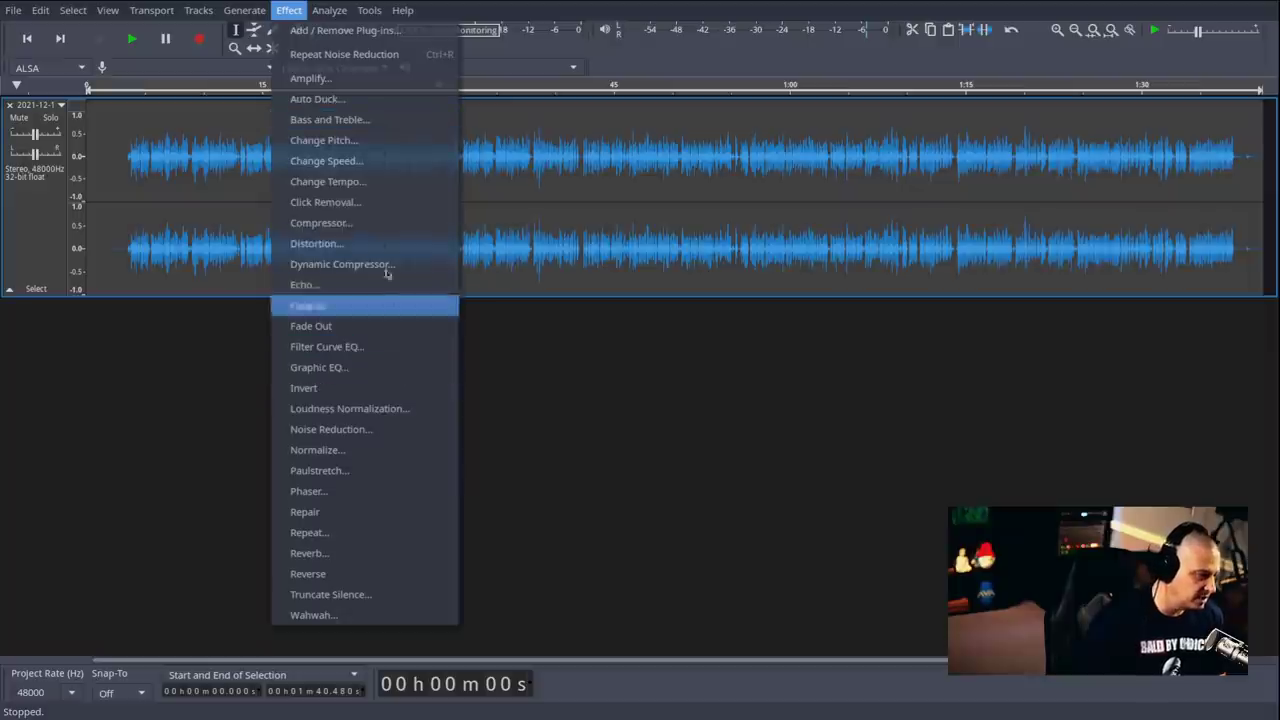
# - Compress the track at -12 dB threshold, 3.1:1 ratio with make-up gain, then audition it
pyautogui.click(355, 222)
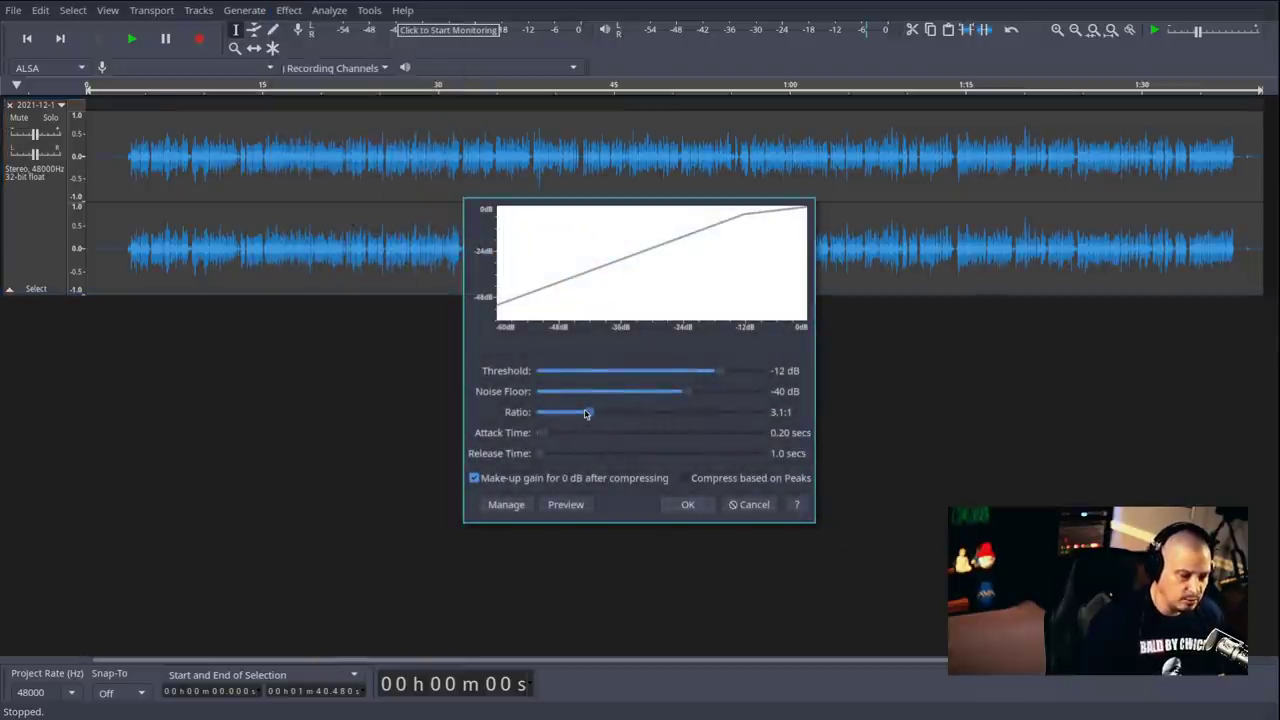
pyautogui.click(683, 504)
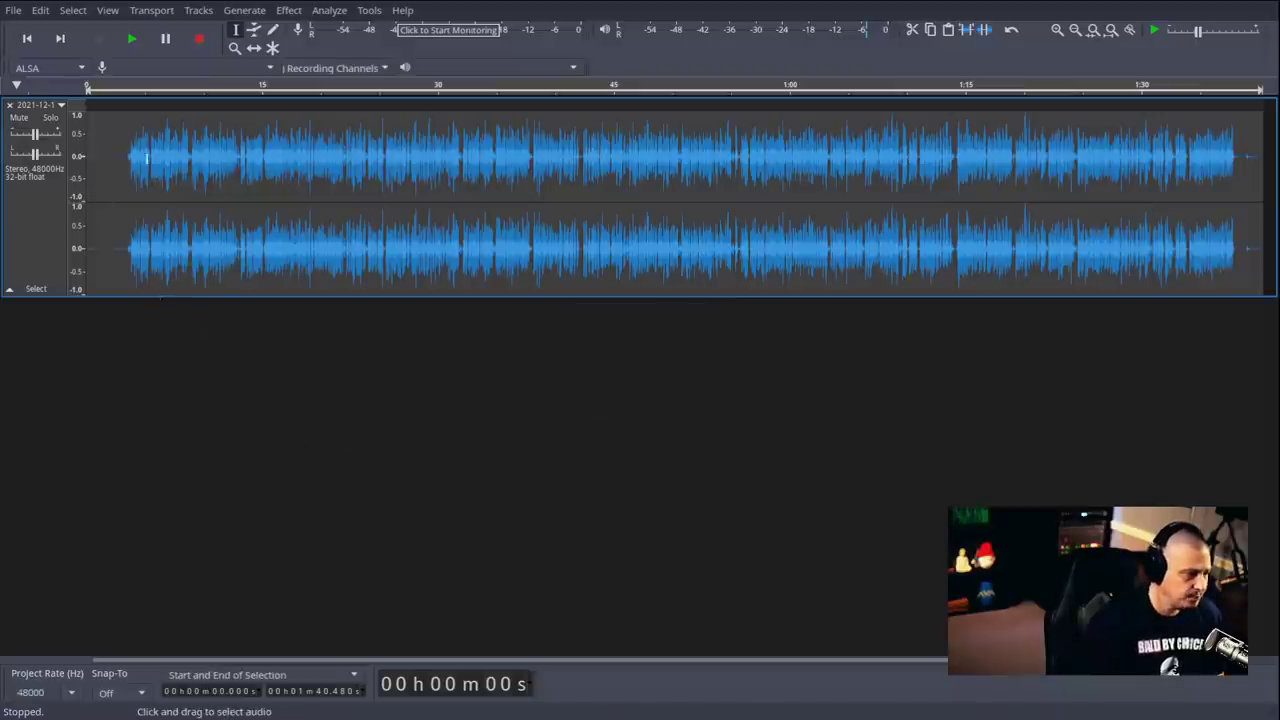
pyautogui.click(128, 40)
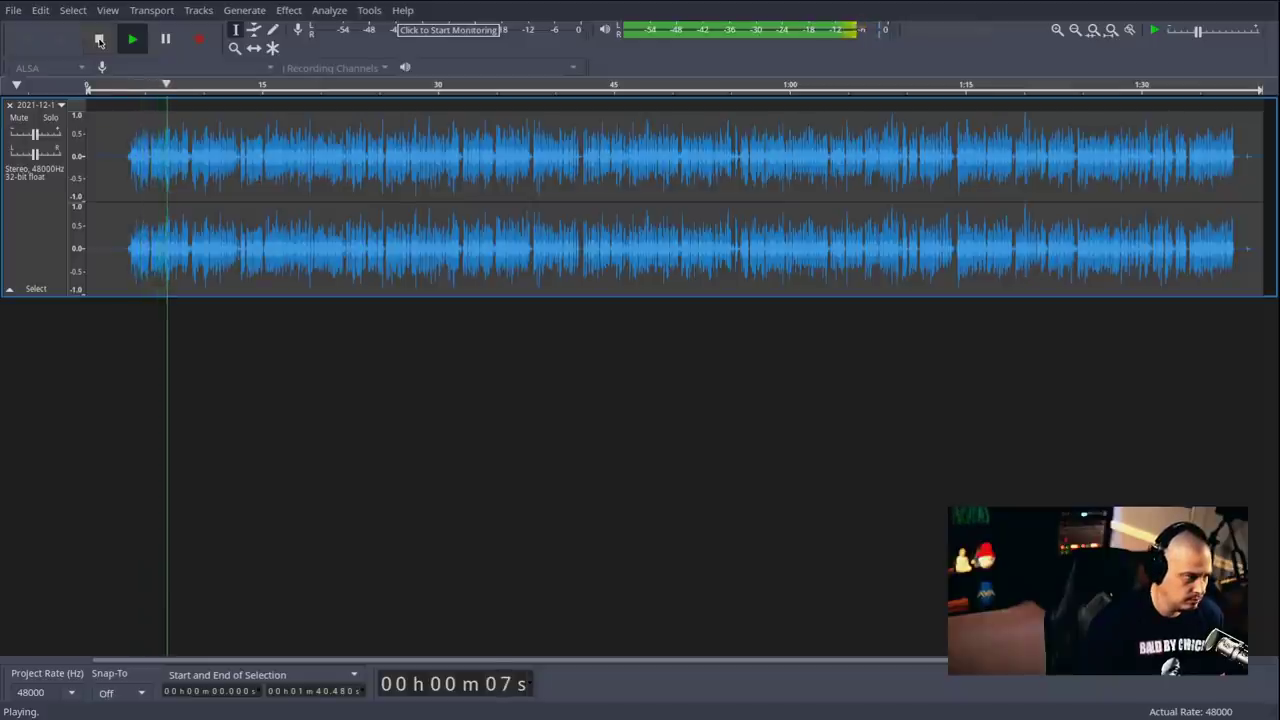
pyautogui.click(99, 40)
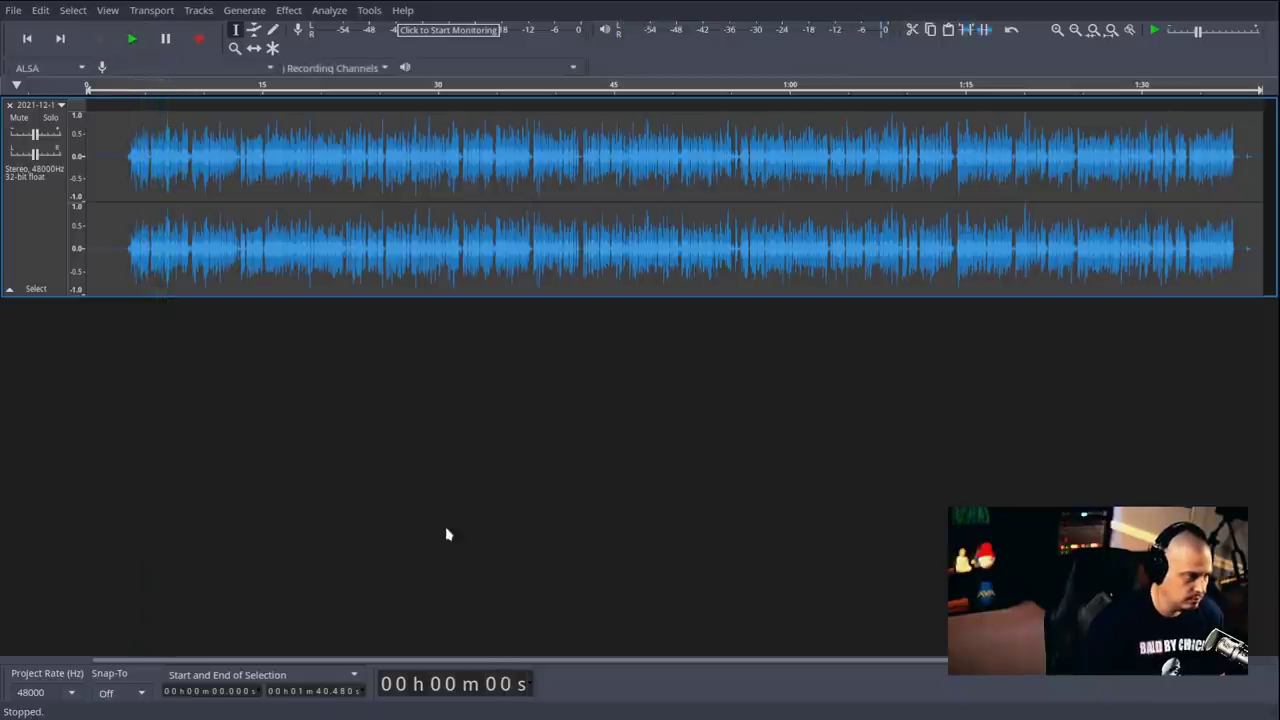
# - Normalize the track to a -1.0 dB peak with DC offset removed, then listen back
pyautogui.click(284, 10)
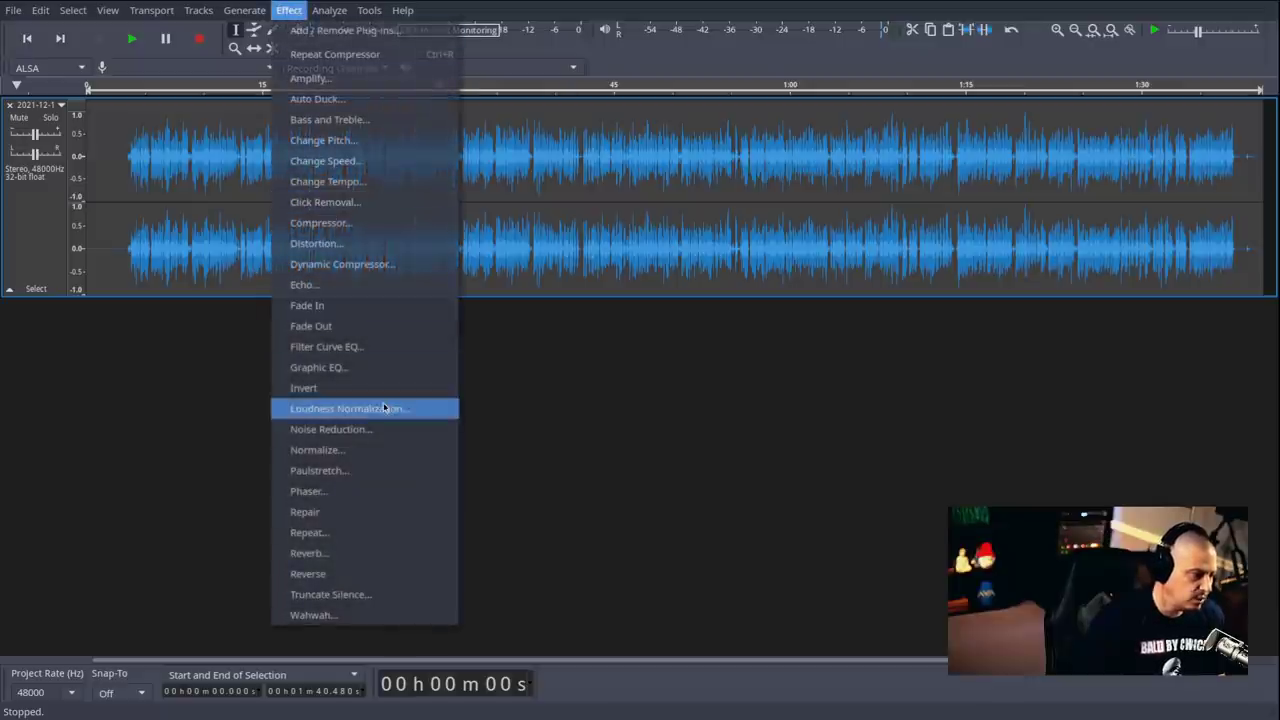
pyautogui.click(412, 450)
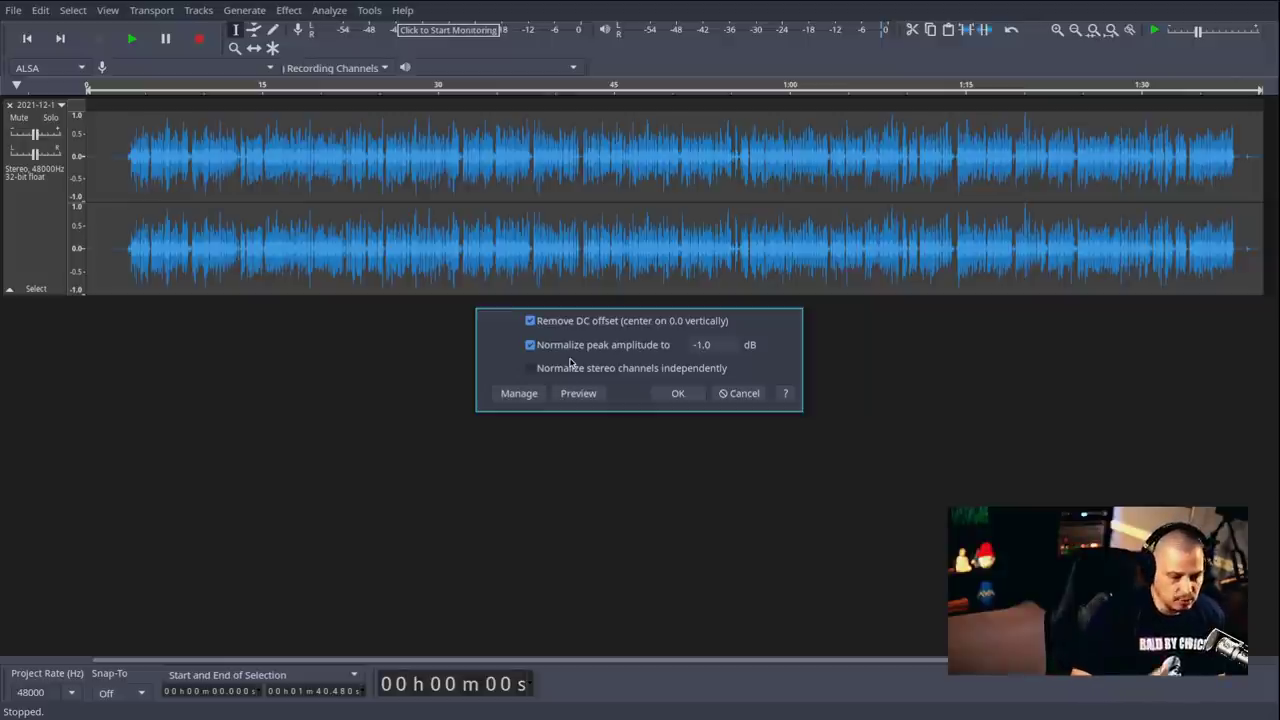
pyautogui.click(677, 394)
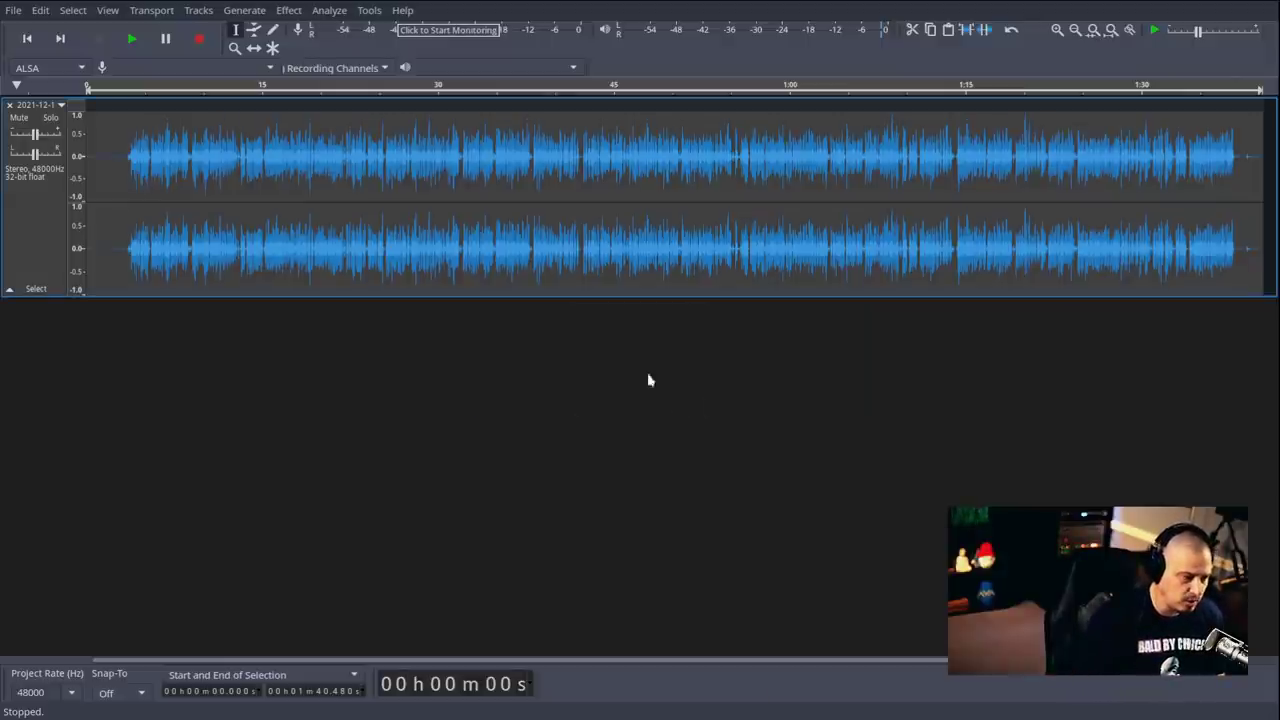
pyautogui.click(135, 38)
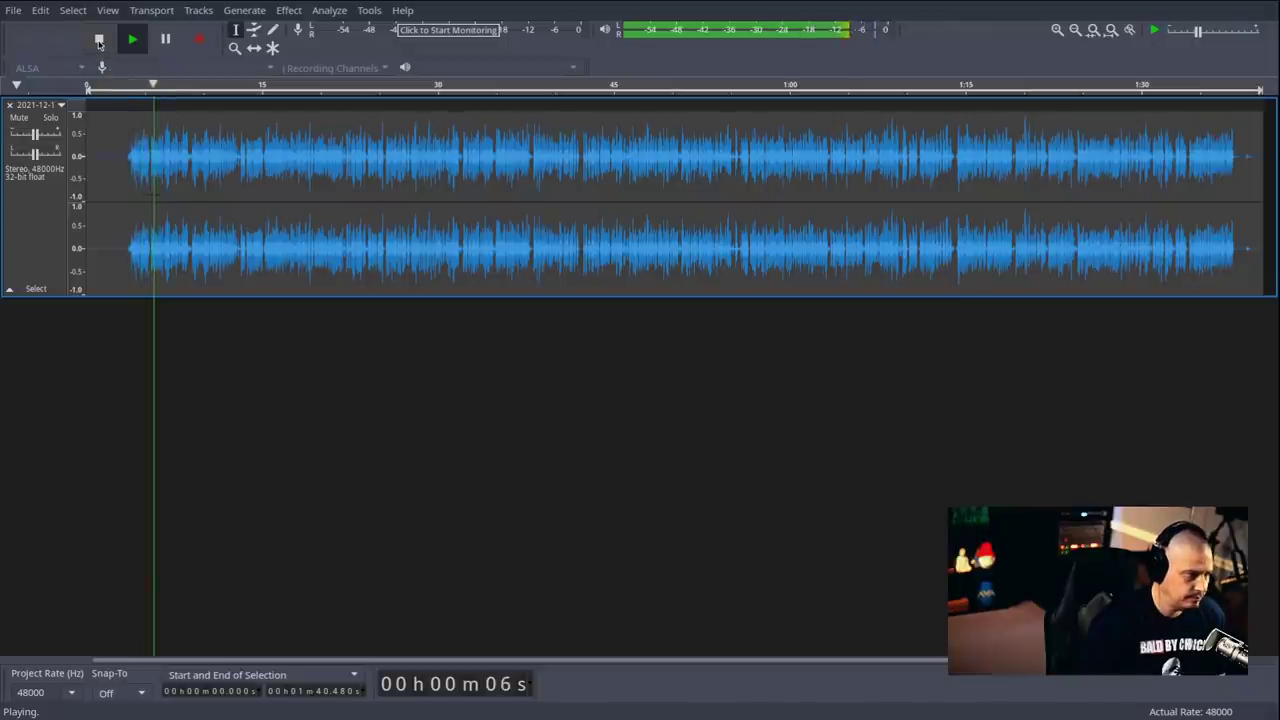
pyautogui.click(99, 40)
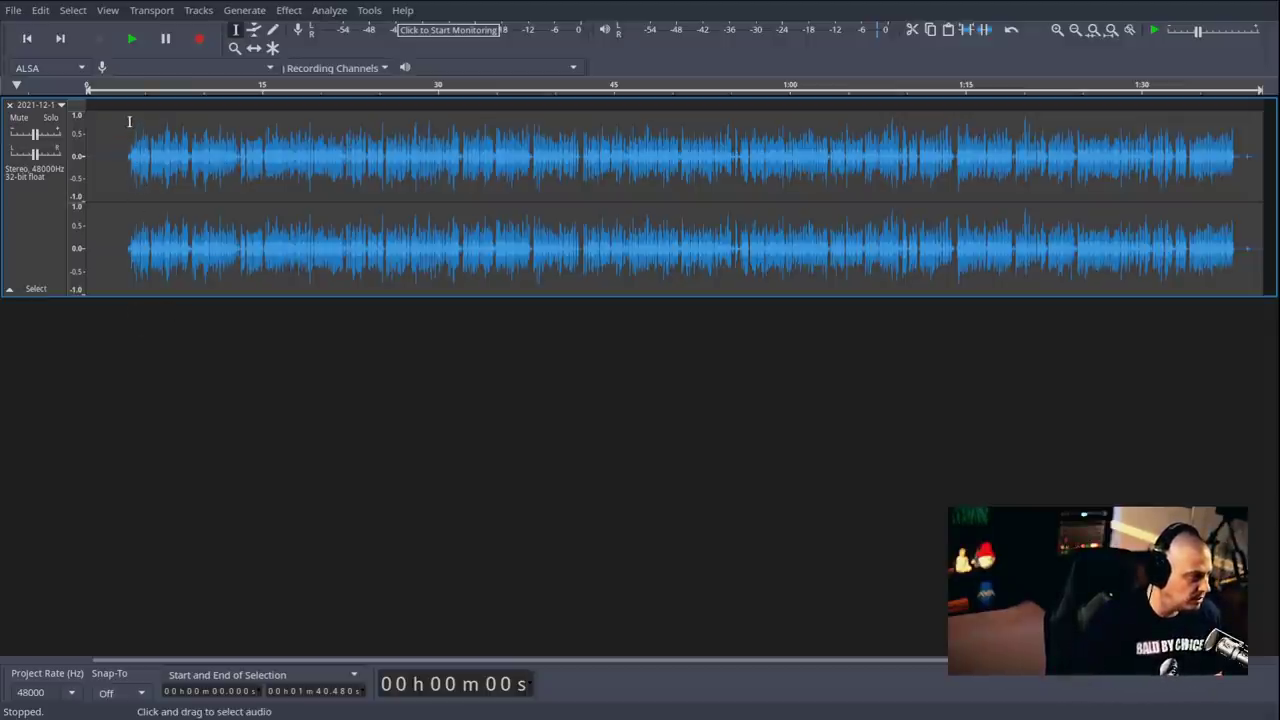
# - Amplify the stretch from about 3.7 to 8.8 s by -2.0 dB
pyautogui.moveTo(129, 121); pyautogui.dragTo(189, 206)
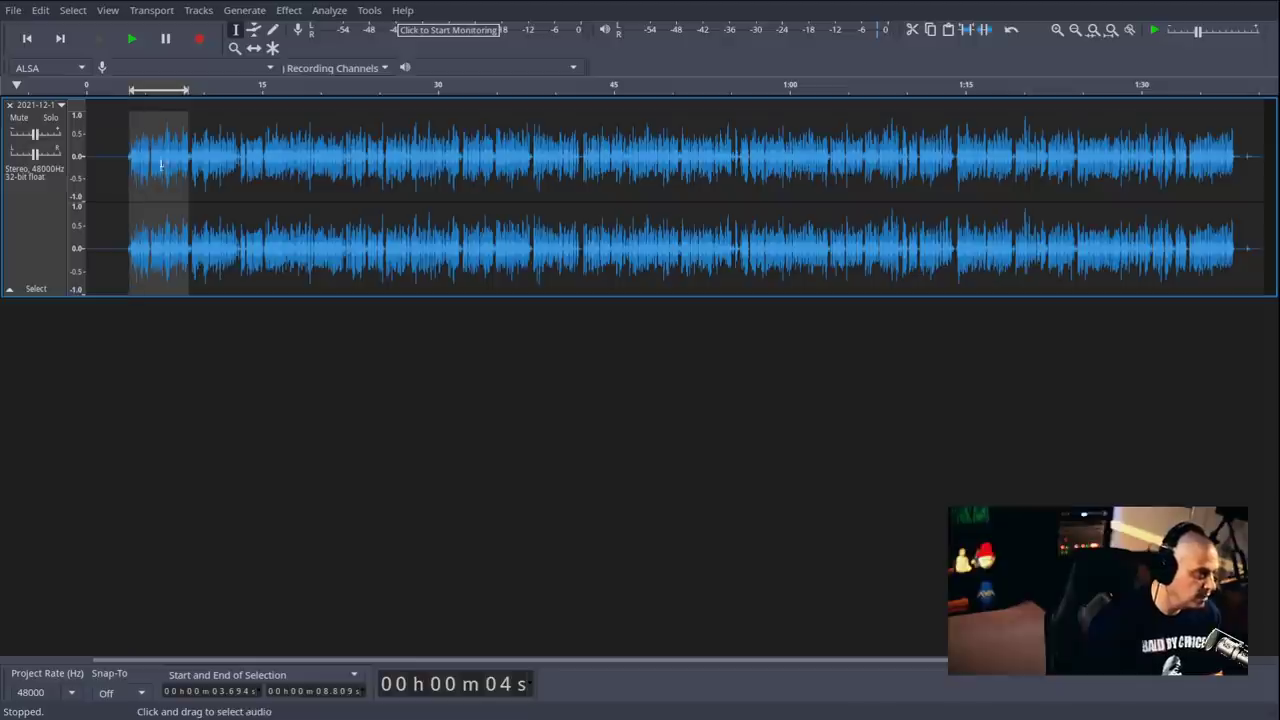
pyautogui.click(289, 10)
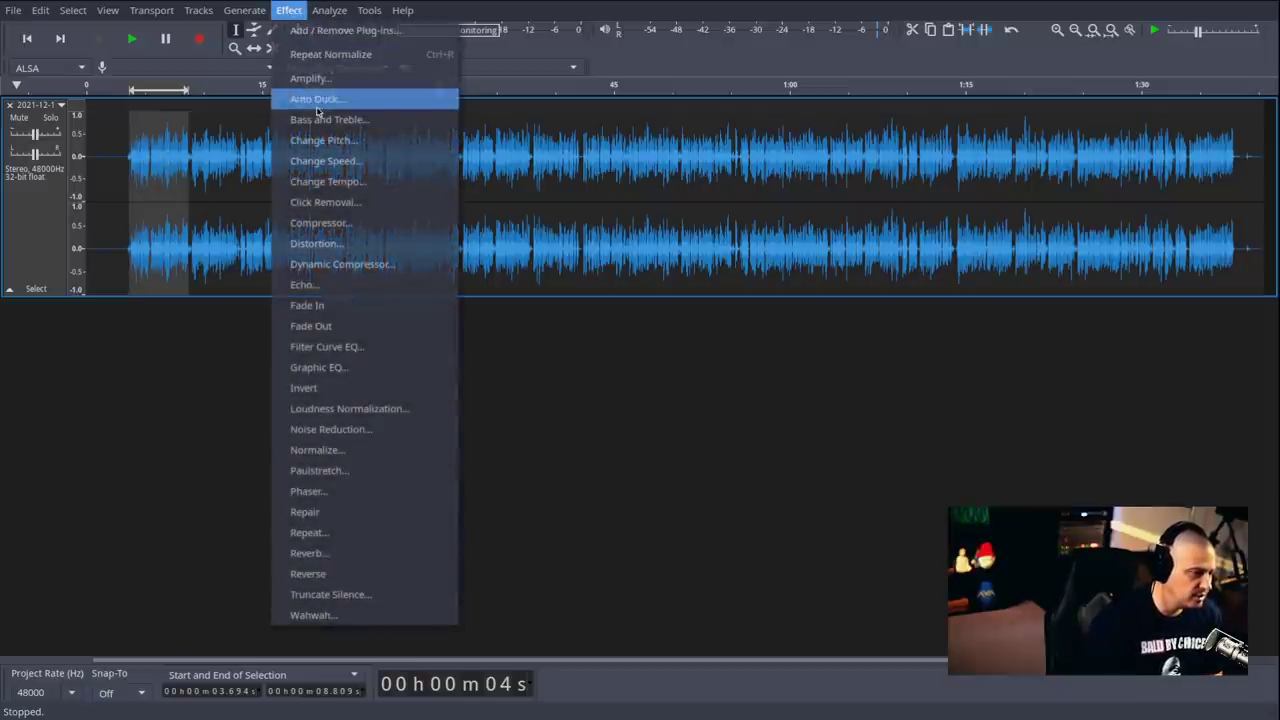
pyautogui.click(340, 80)
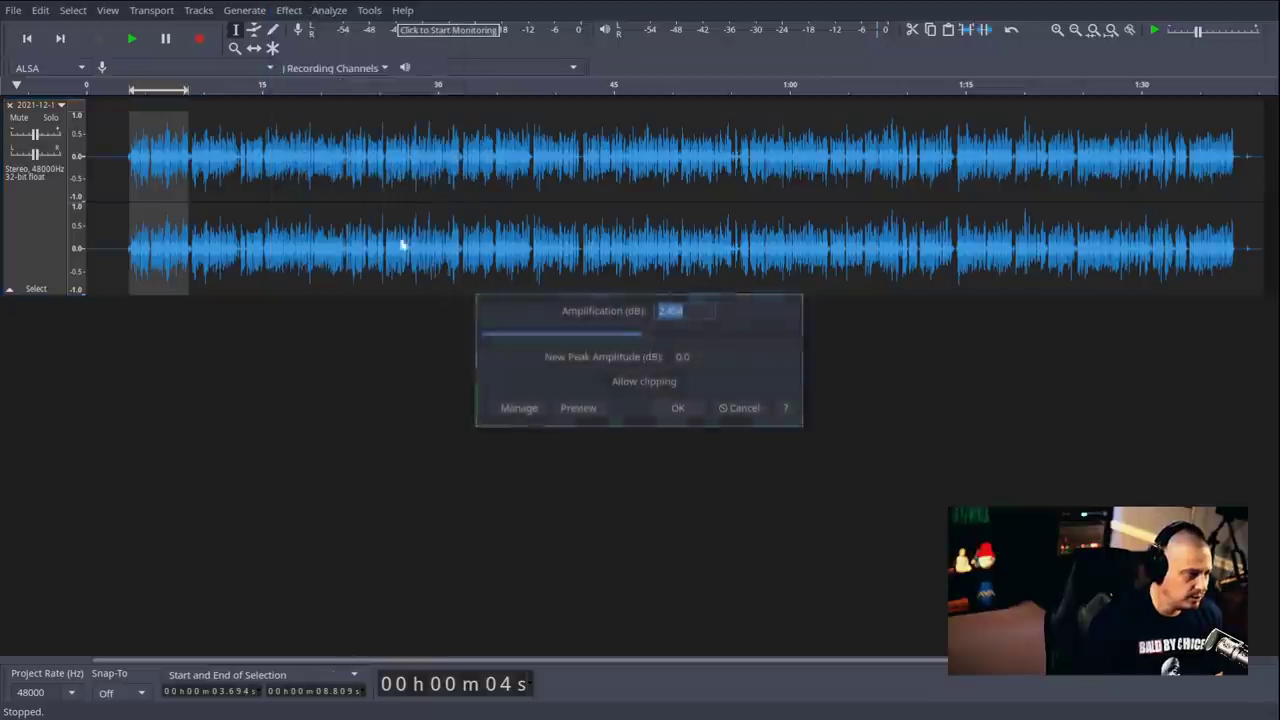
pyautogui.press('BackSpace')
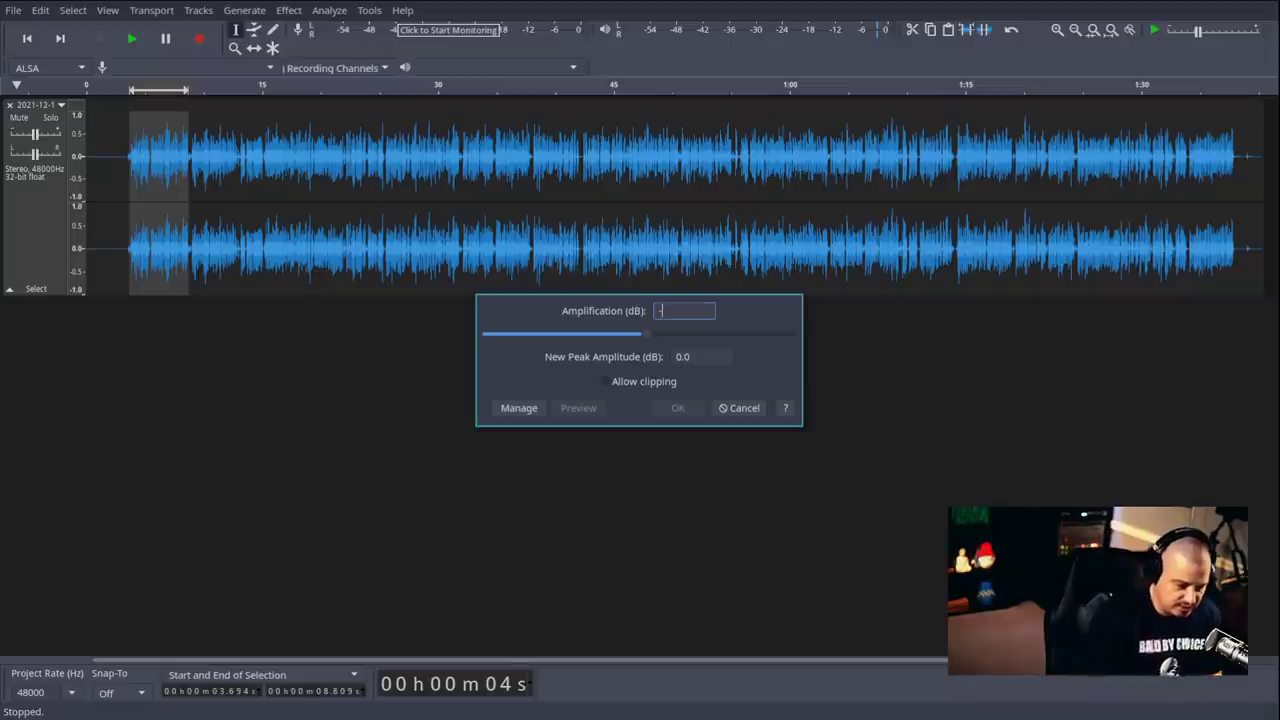
pyautogui.write('-2.')
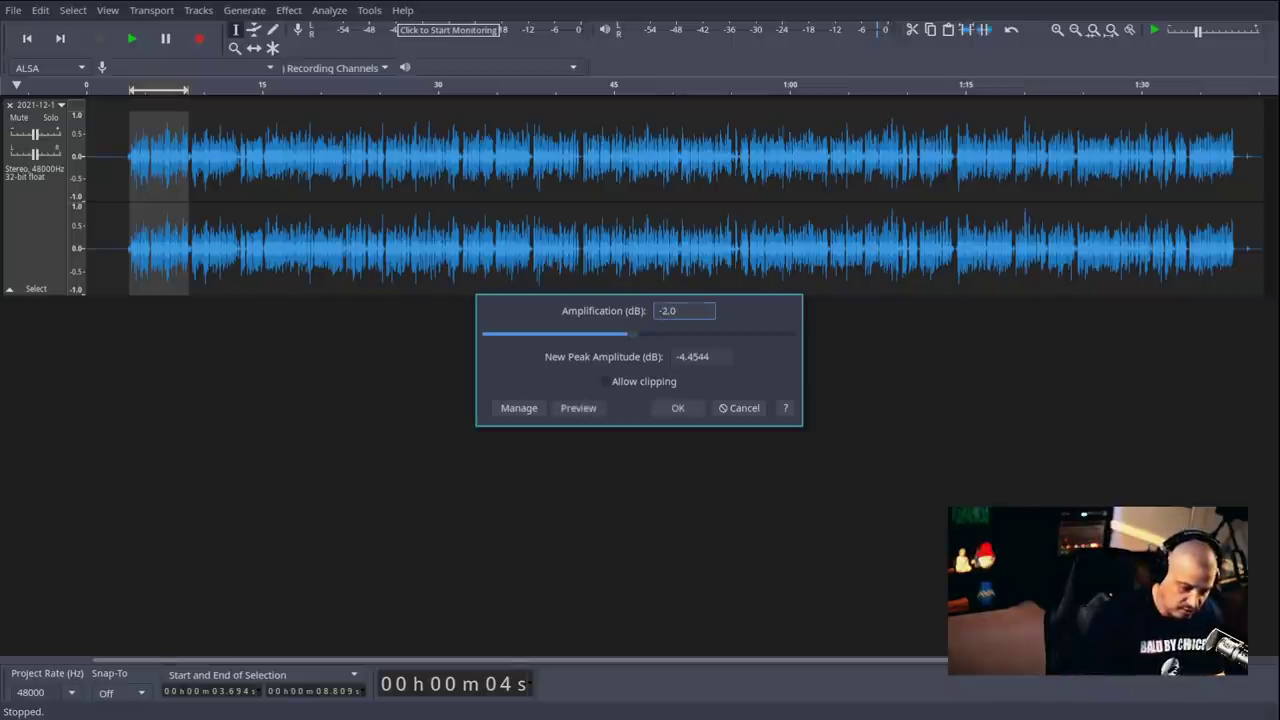
pyautogui.write('0')
pyautogui.click(677, 408)
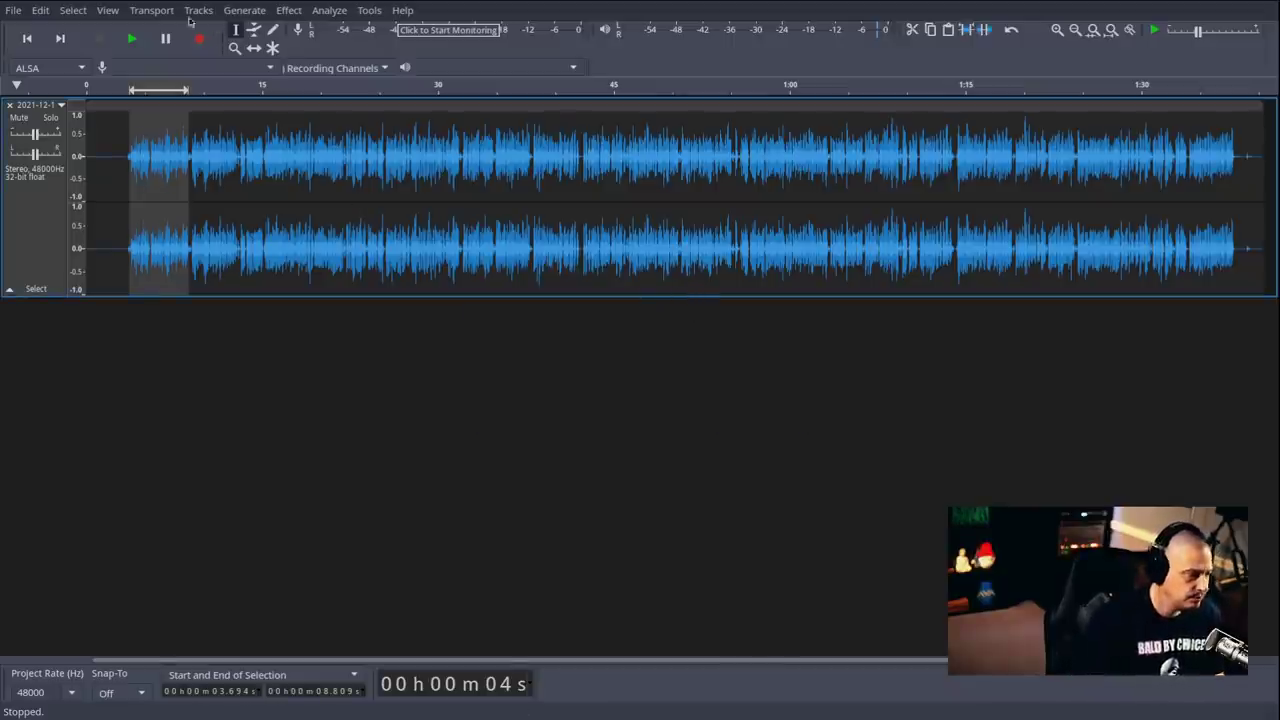
# - Listen to the amplified section, then replay from about 10 s in
pyautogui.click(128, 39)
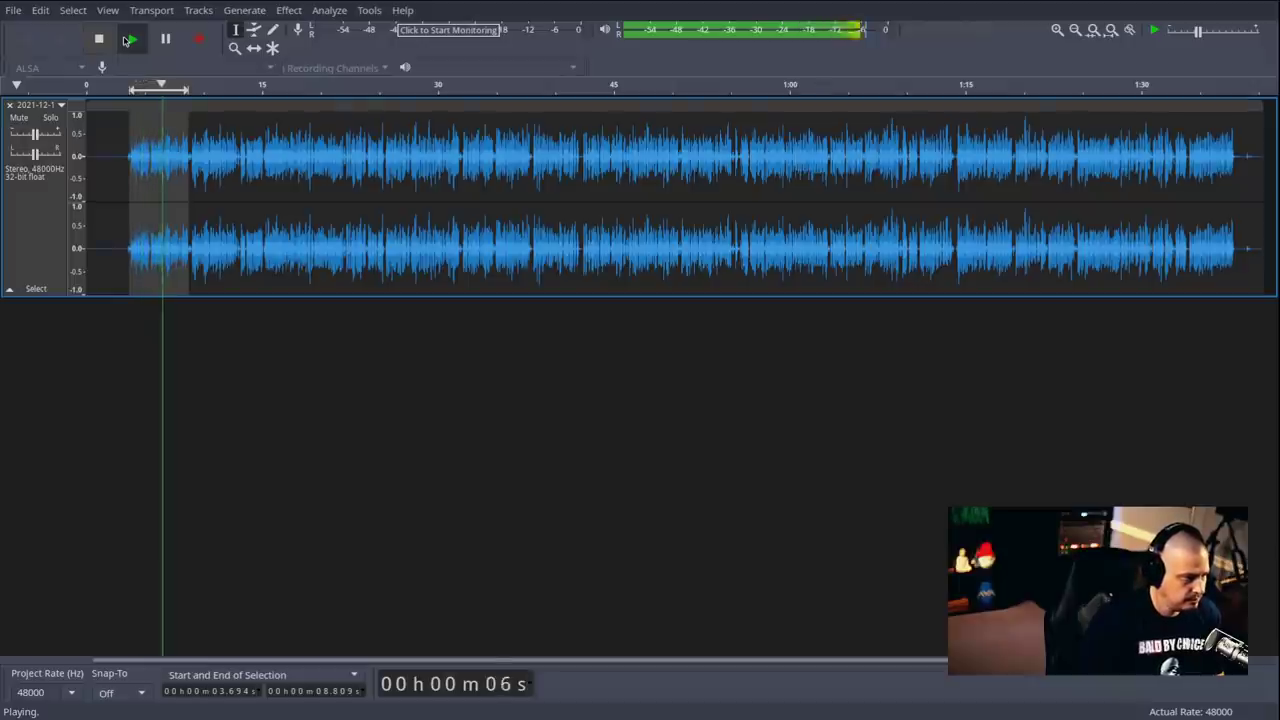
pyautogui.click(99, 39)
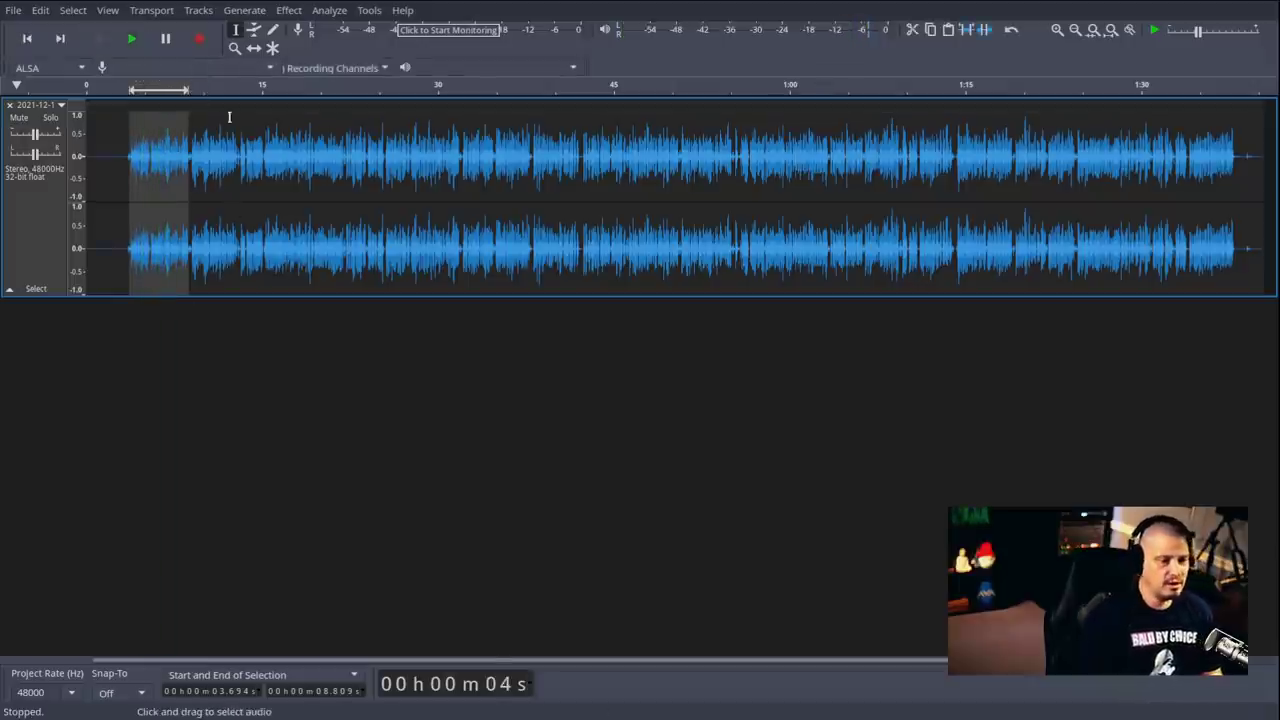
pyautogui.click(199, 88)
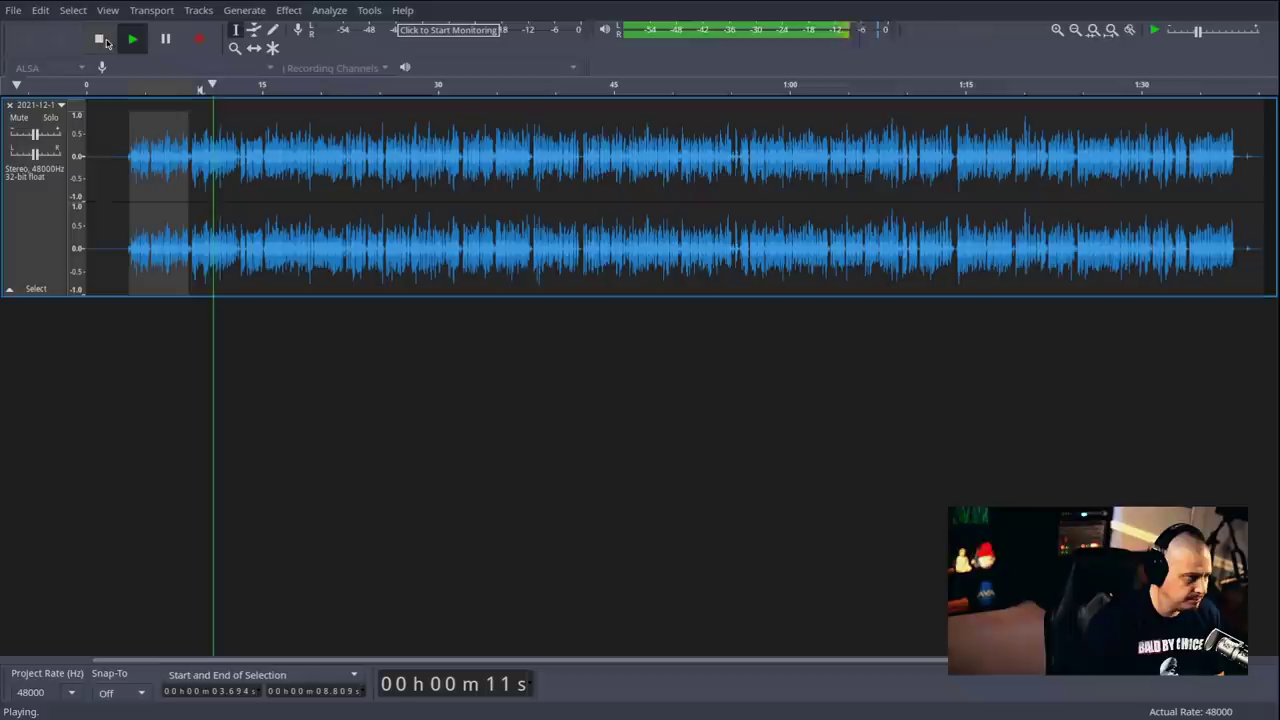
pyautogui.click(105, 41)
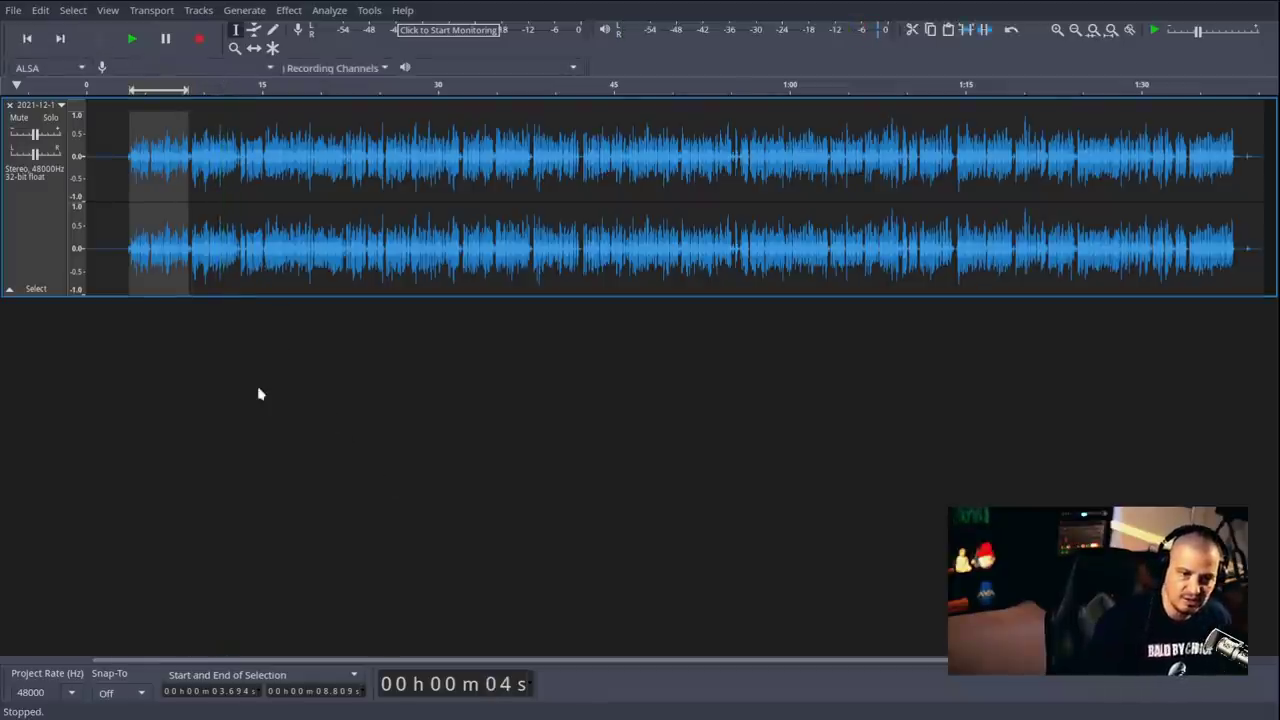
# - Apply Graphic EQ to the whole track with 125 Hz slightly boosted, then preview playback
pyautogui.click(194, 101)
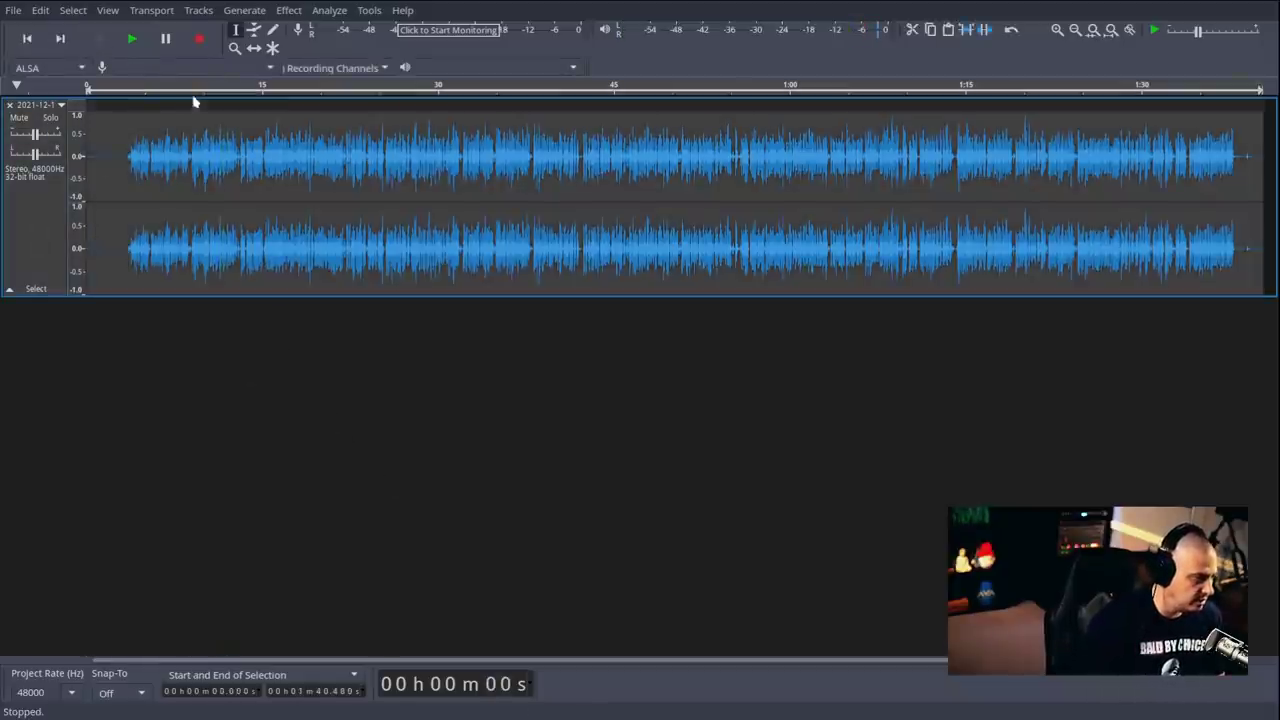
pyautogui.click(302, 10)
pyautogui.click(400, 366)
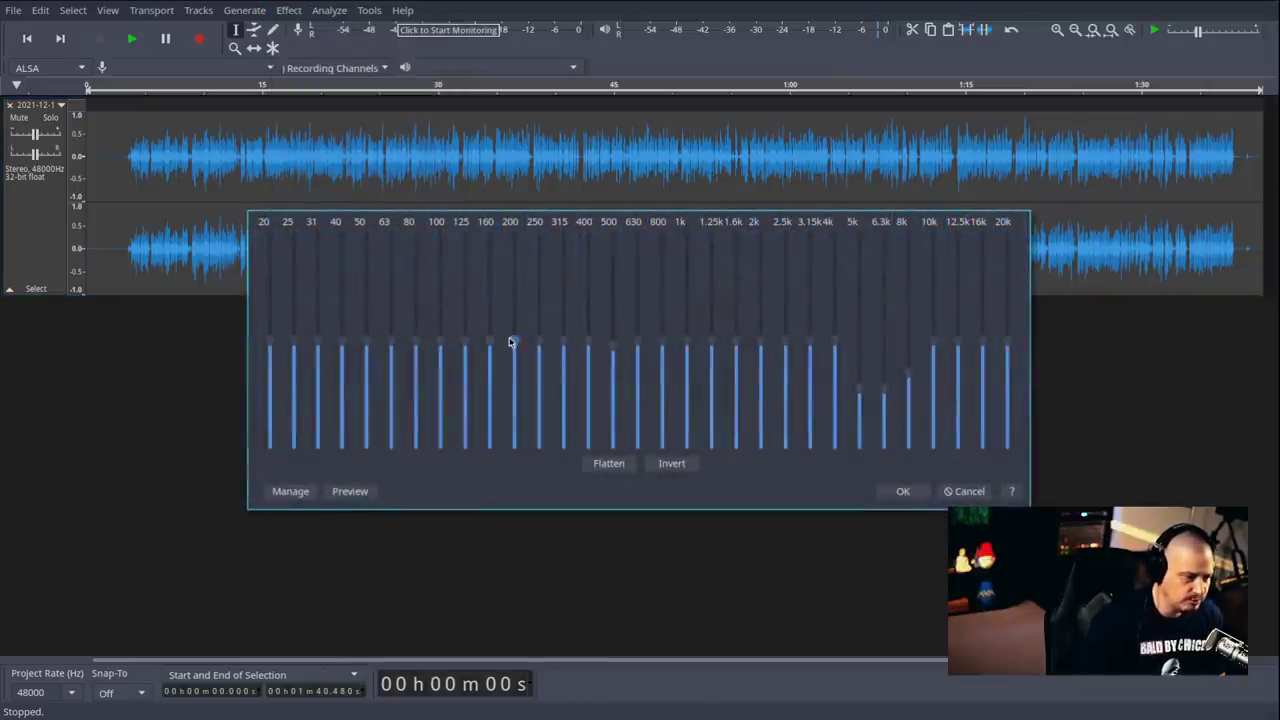
pyautogui.moveTo(458, 275); pyautogui.dragTo(460, 259)
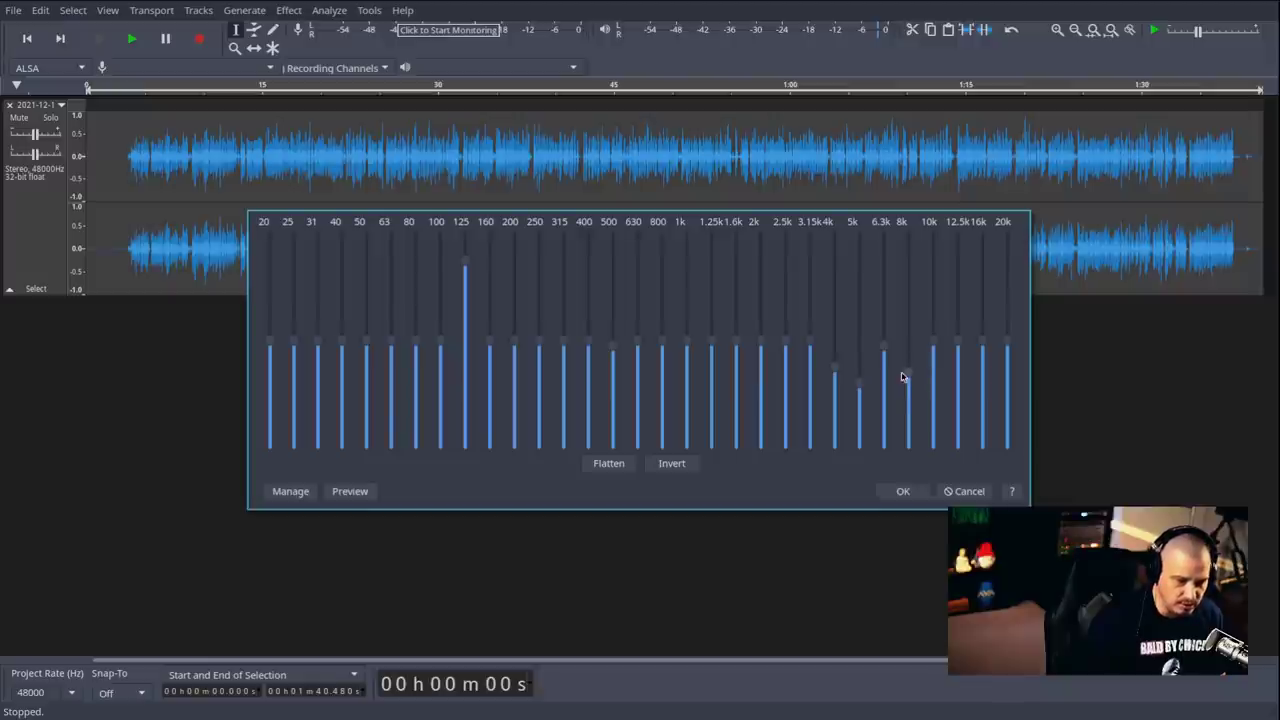
pyautogui.click(901, 492)
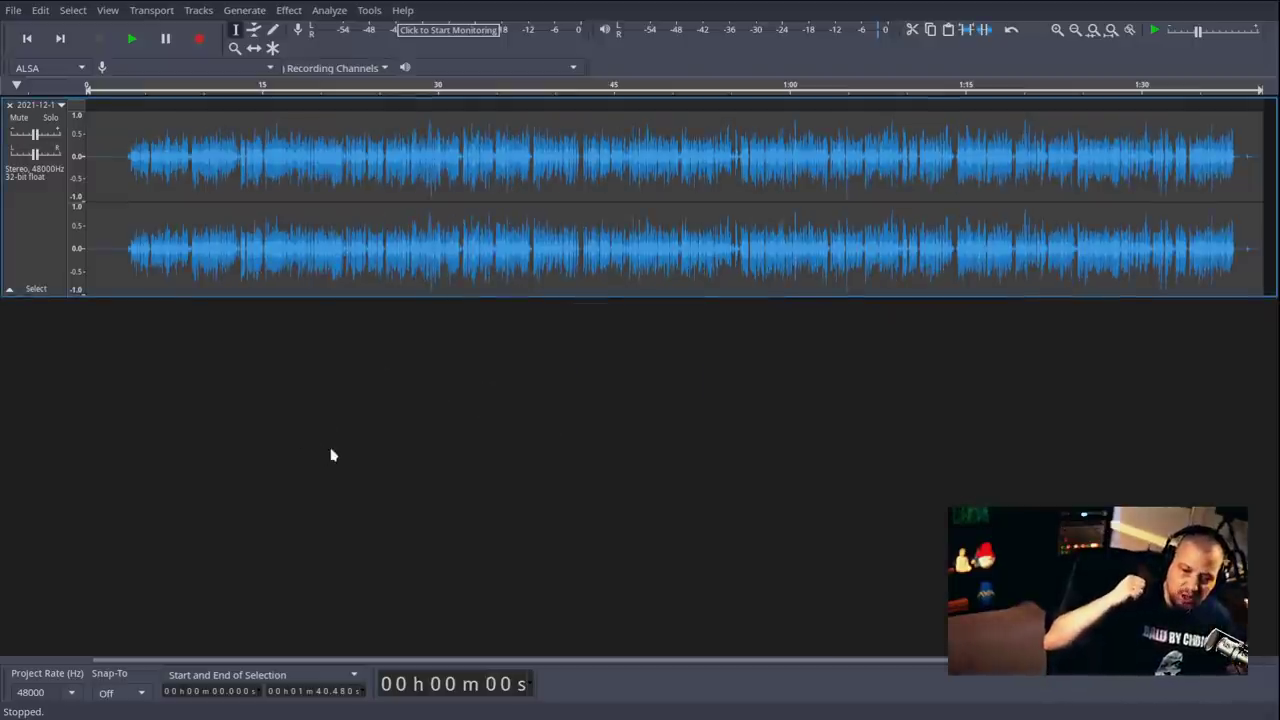
pyautogui.click(130, 39)
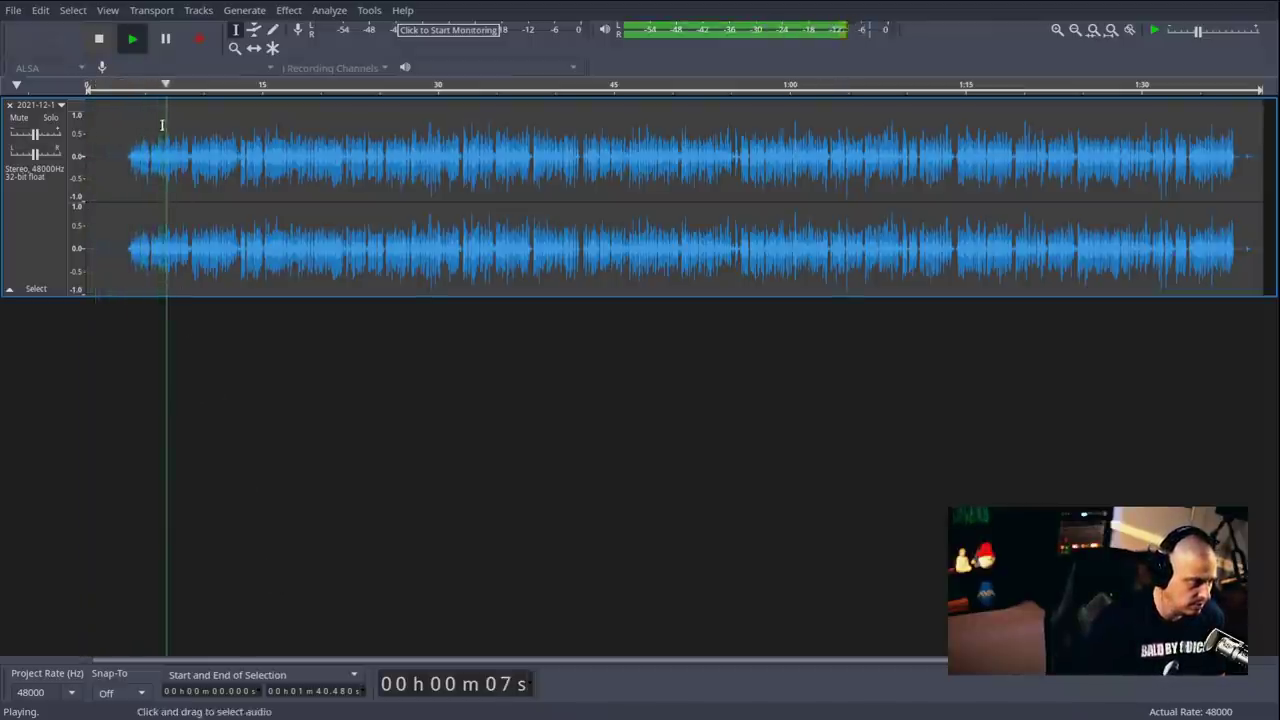
pyautogui.click(99, 40)
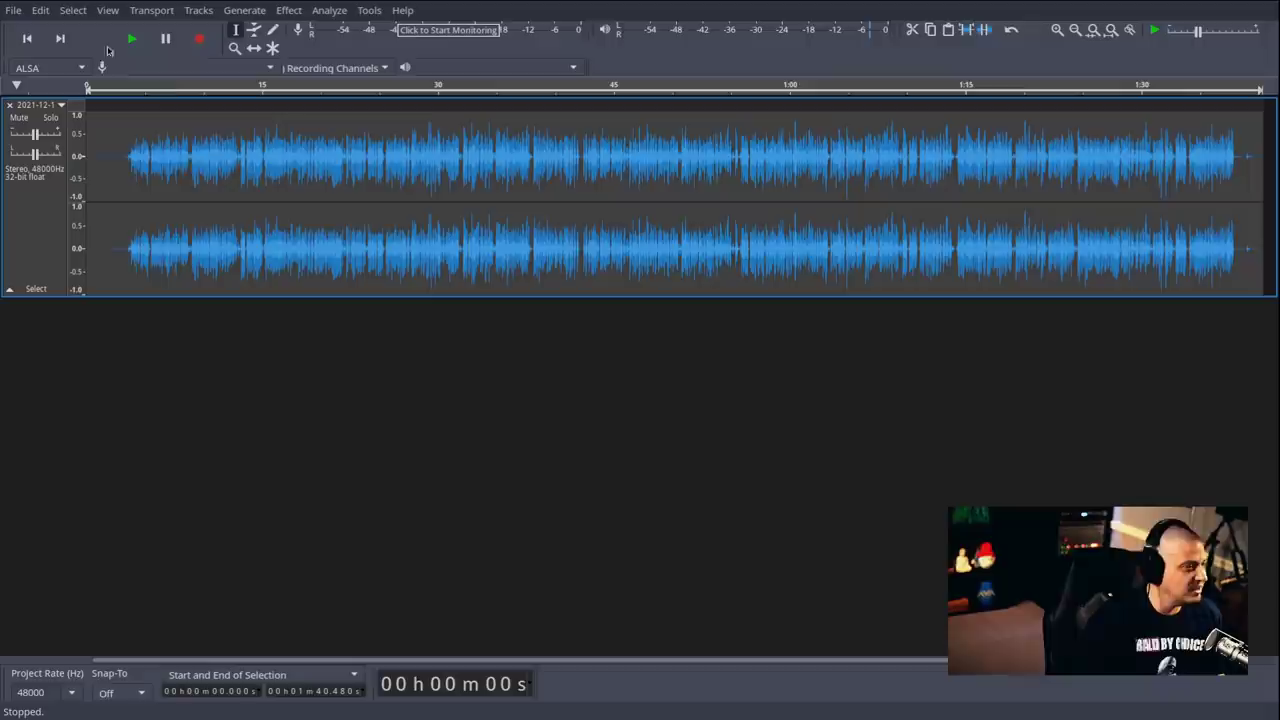
# - Add default Reverb to the whole voice track, audition it, then deselect the track
pyautogui.click(296, 9)
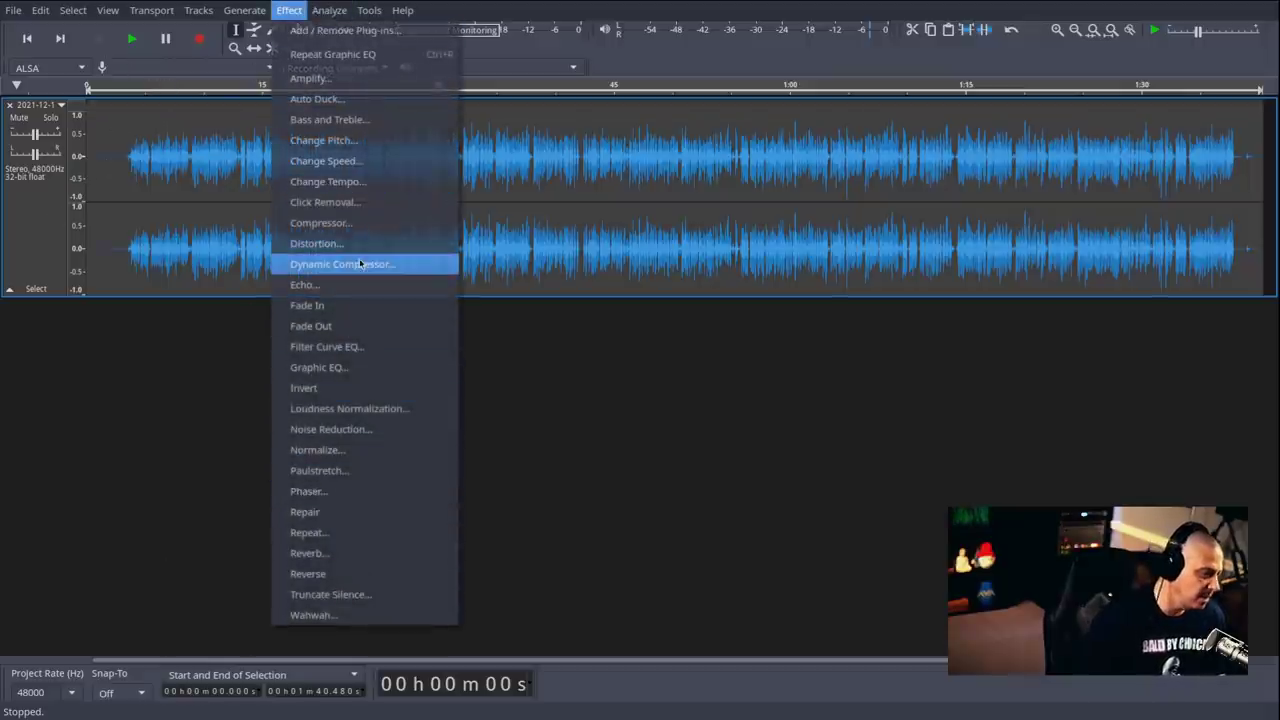
pyautogui.click(381, 562)
pyautogui.click(703, 486)
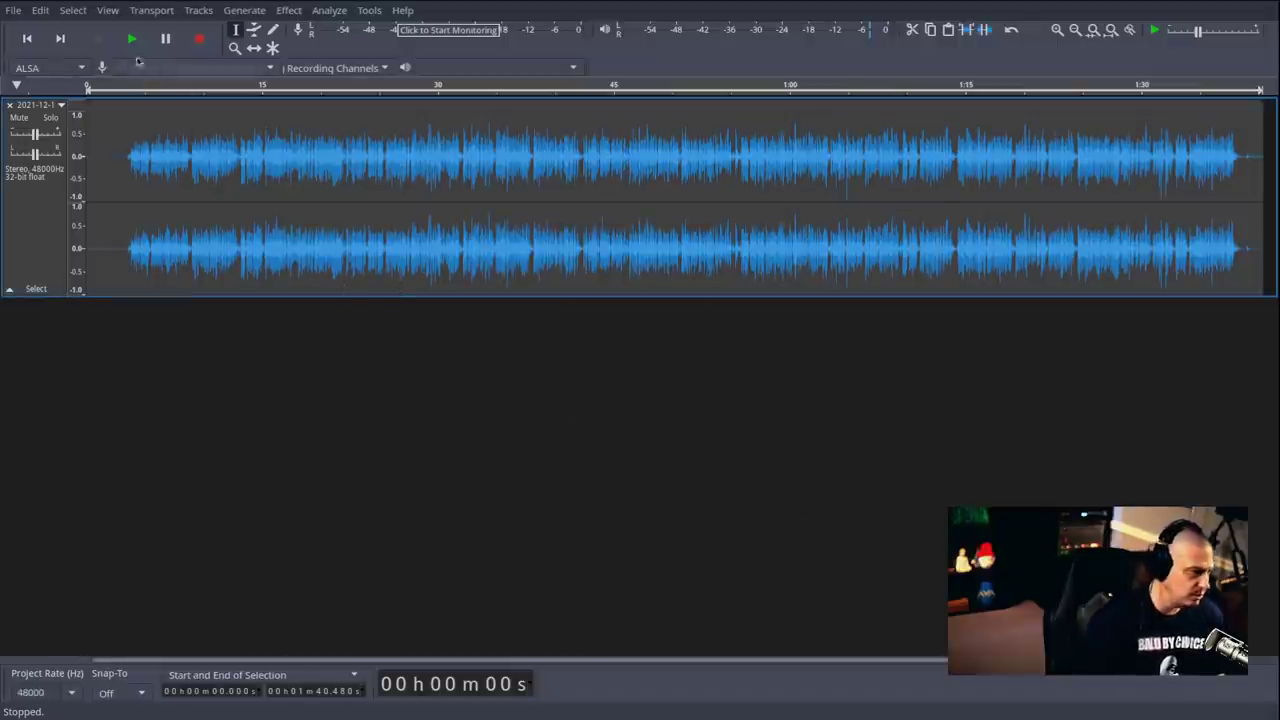
pyautogui.press('space')
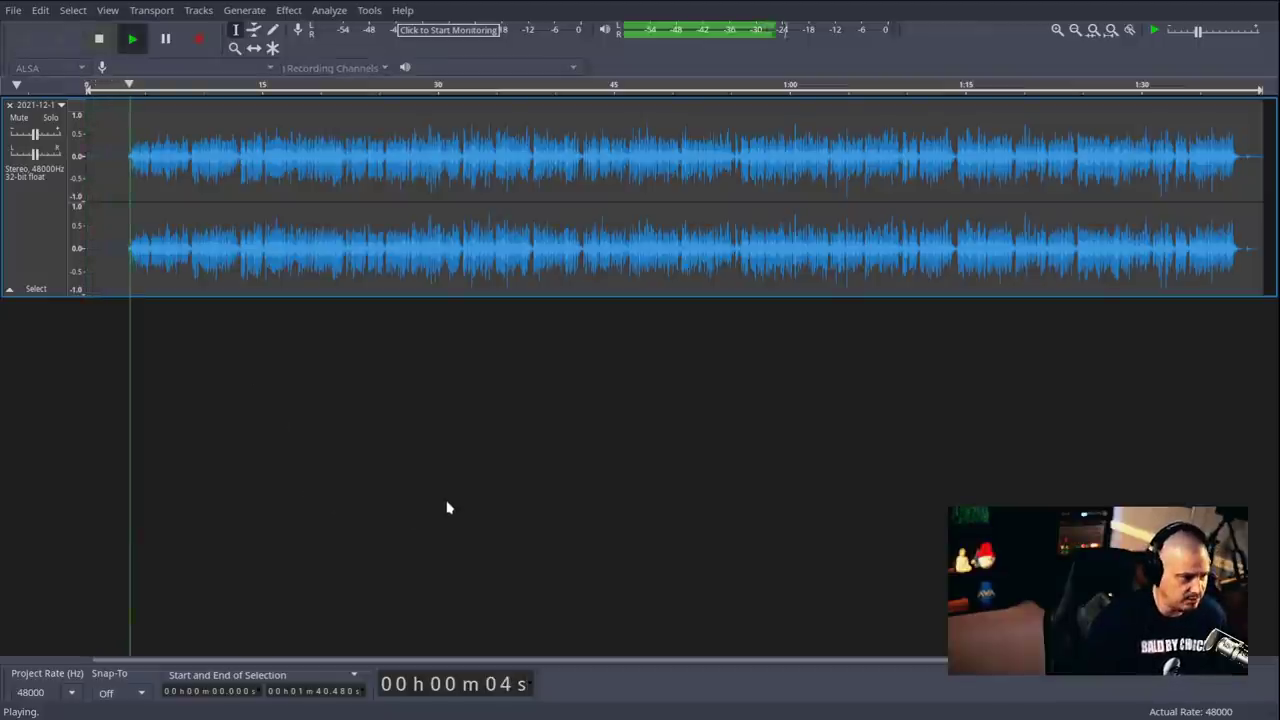
pyautogui.click(100, 40)
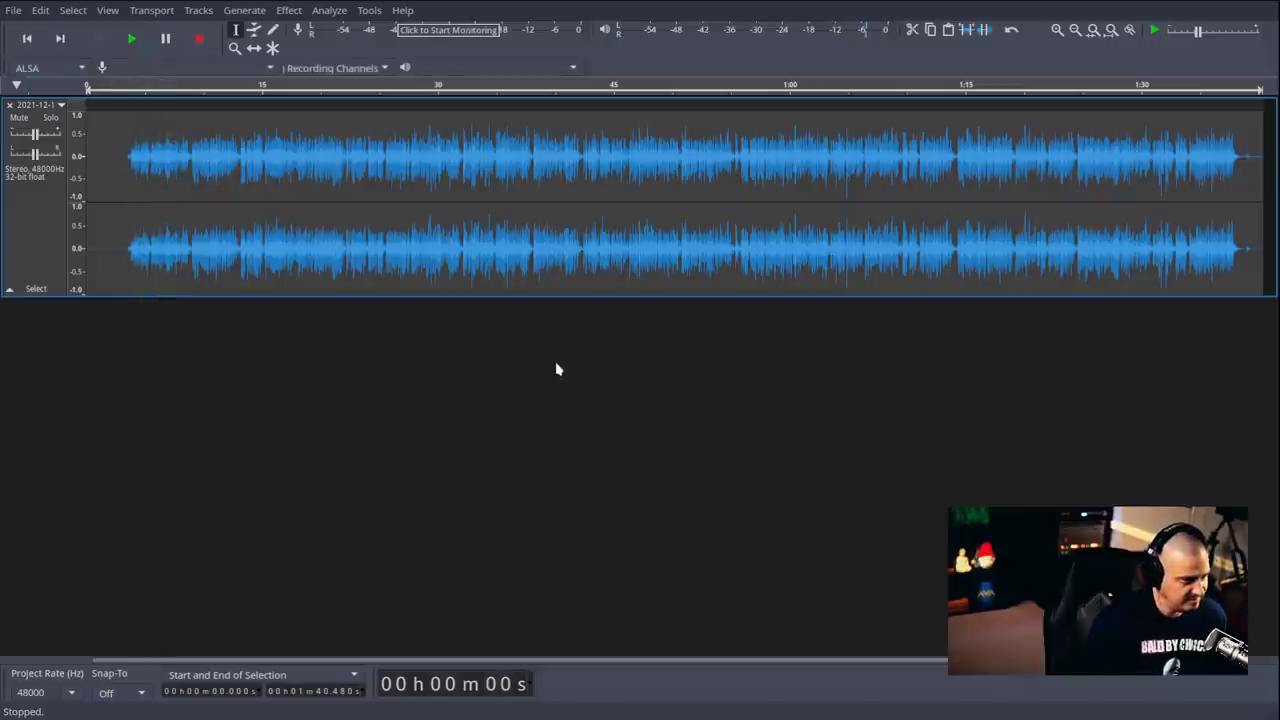
pyautogui.click(531, 442)
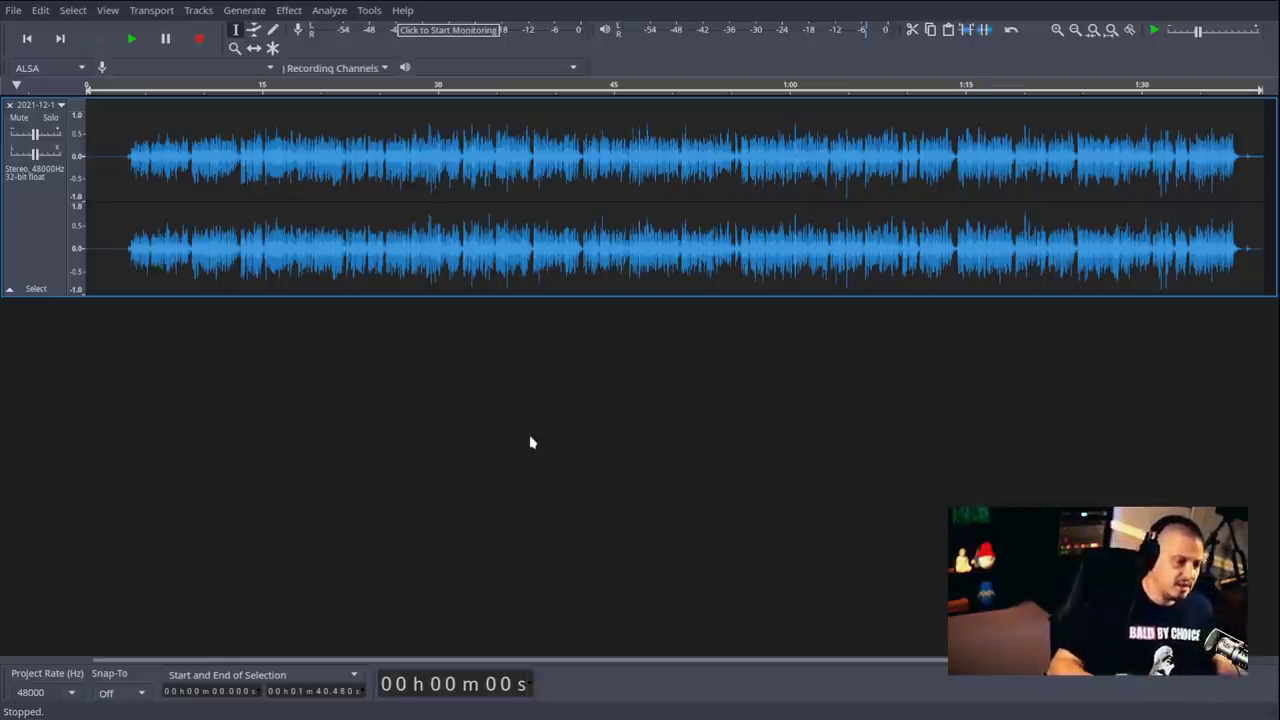
# - Quit Tenacity without saving the project
pyautogui.press('shift')
pyautogui.hotkey('ctrl', 'w')
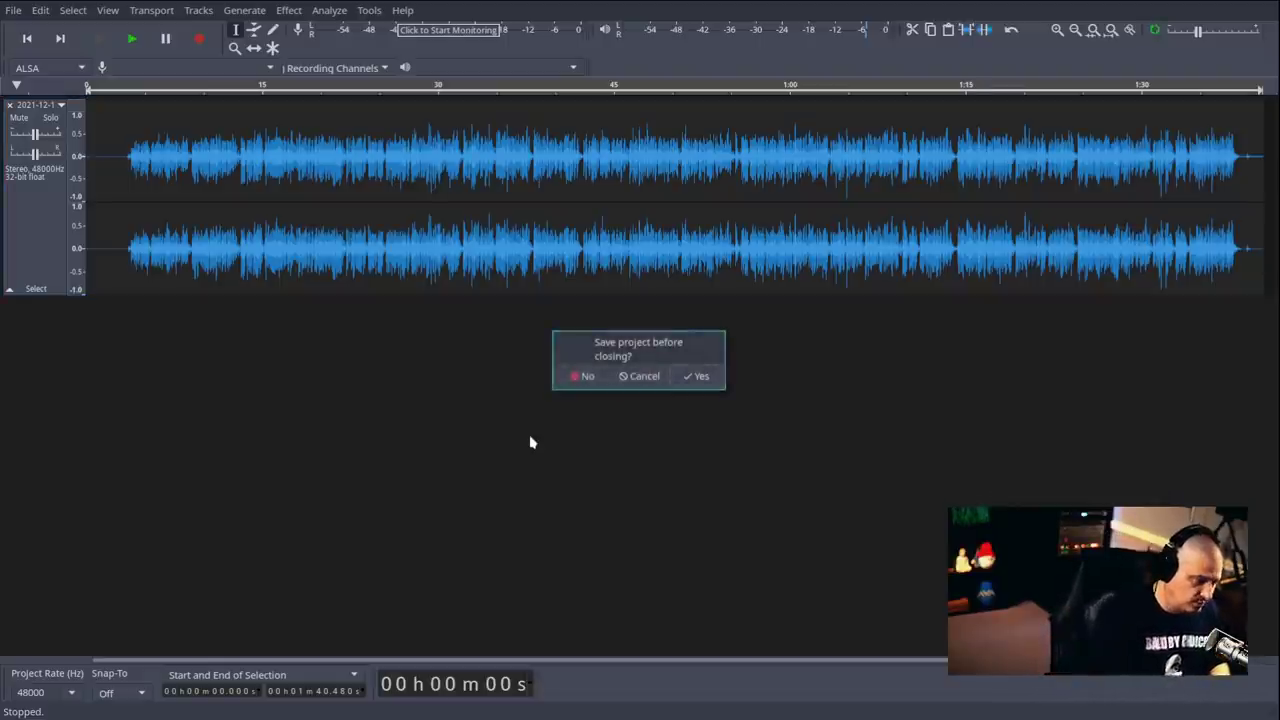
pyautogui.click(586, 376)
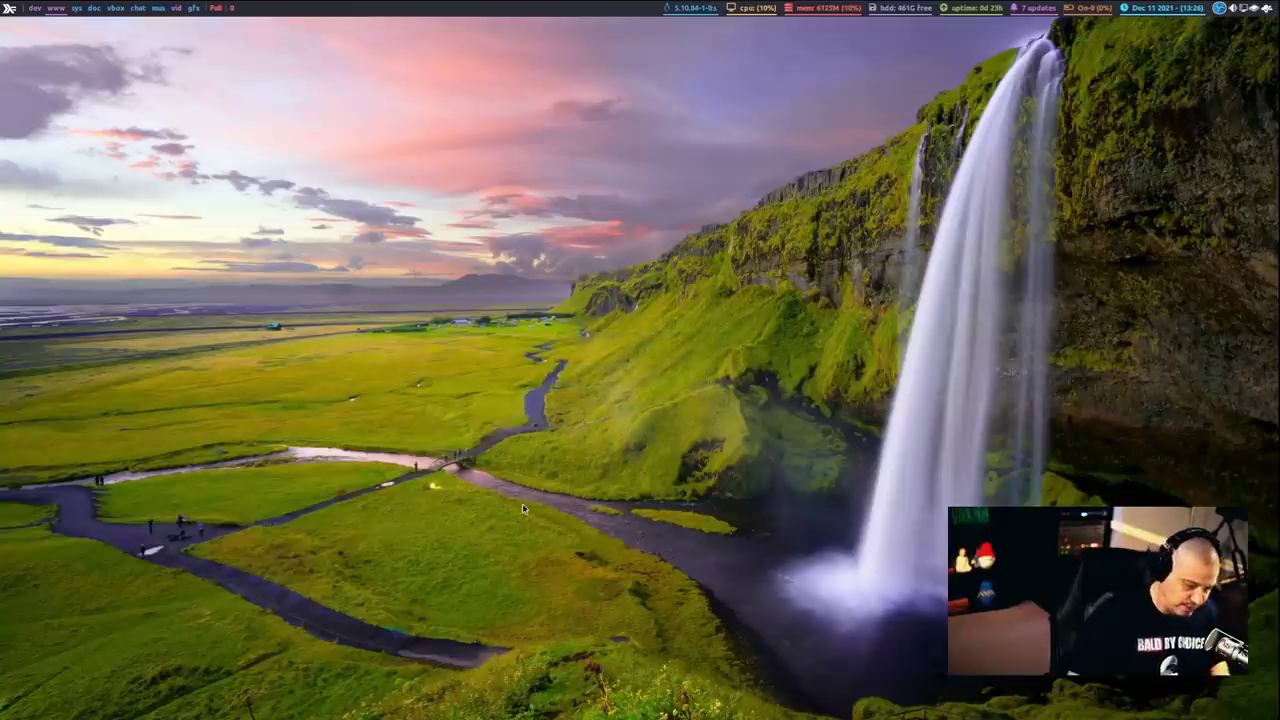
# - Launch Audacium from the dmenu launcher and import the voice recording's audio stream
pyautogui.press('super+shift+Return')
pyautogui.write('audacium')
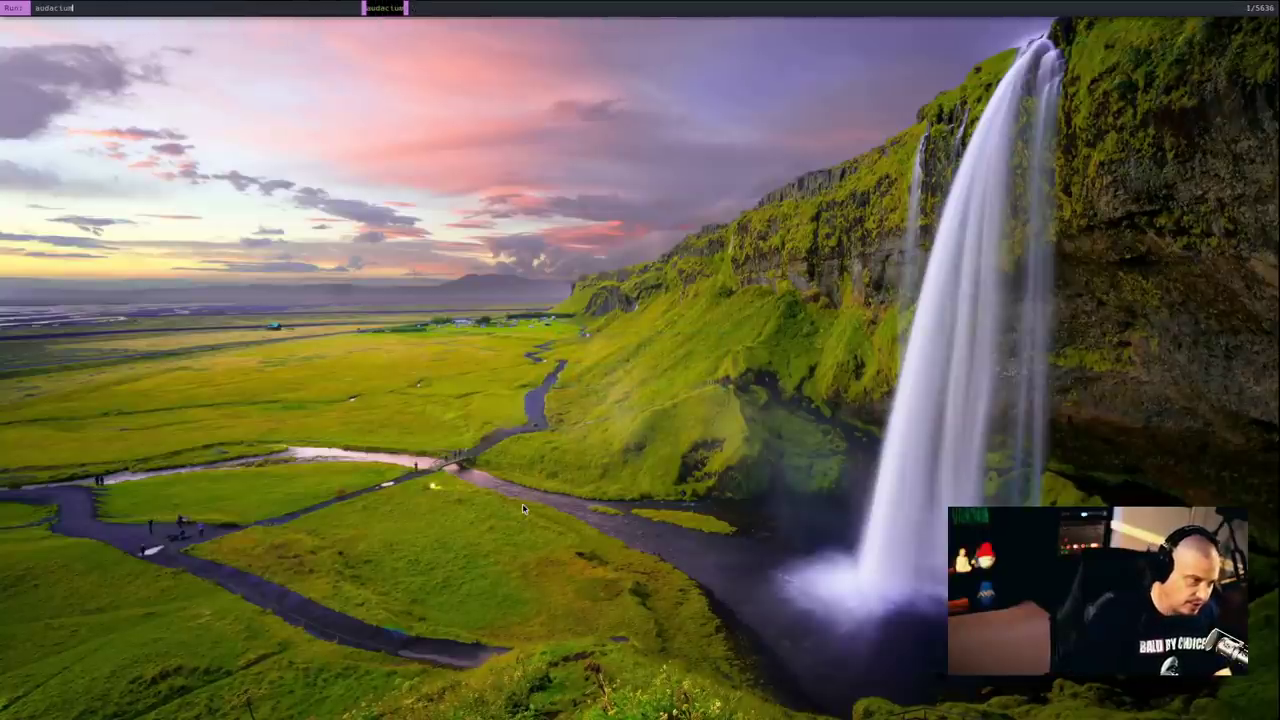
pyautogui.press('Return')
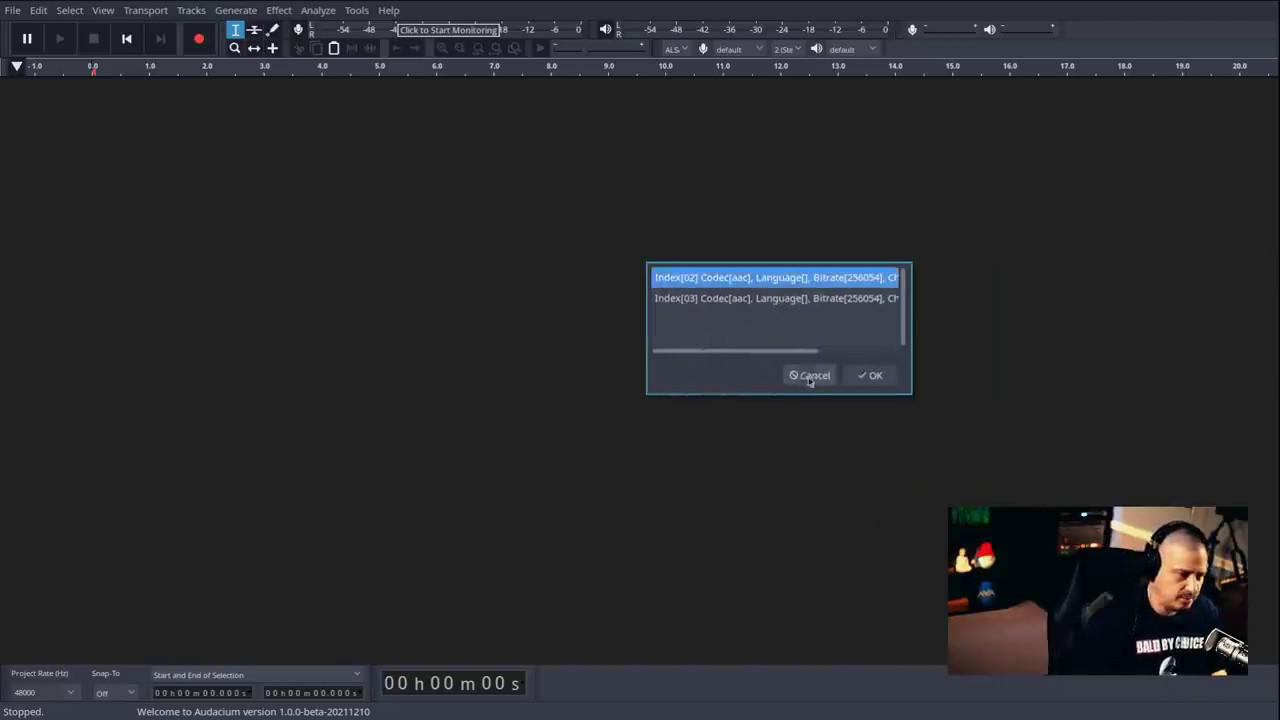
pyautogui.click(858, 376)
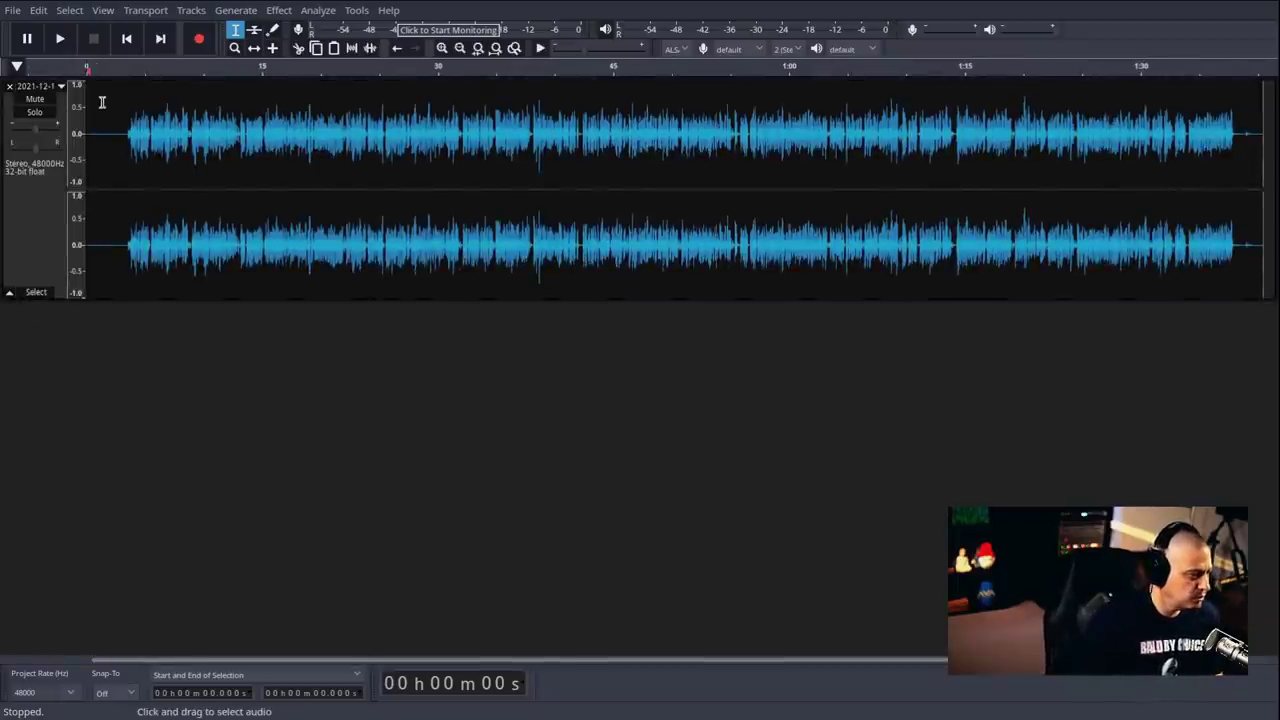
# - Capture a Noise Reduction noise profile from the quiet opening seconds (about 0.85–3 s)
pyautogui.moveTo(96, 97); pyautogui.dragTo(116, 269)
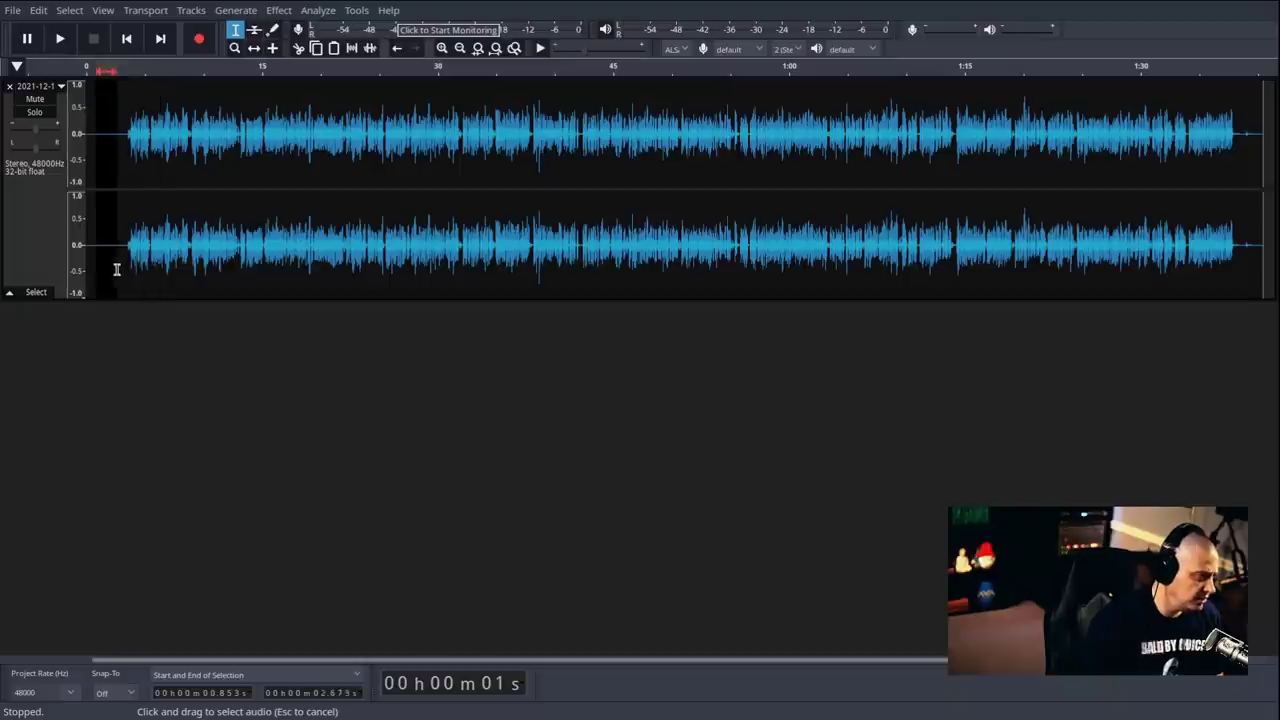
pyautogui.click(279, 11)
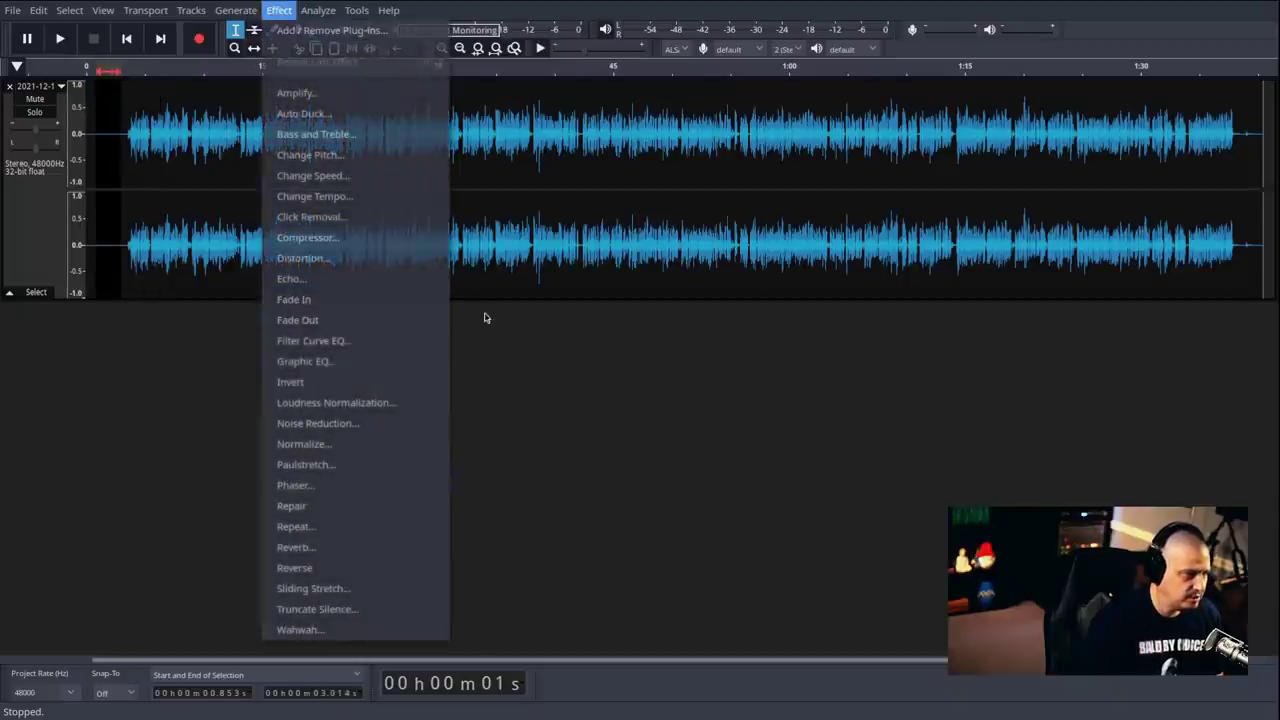
pyautogui.click(406, 428)
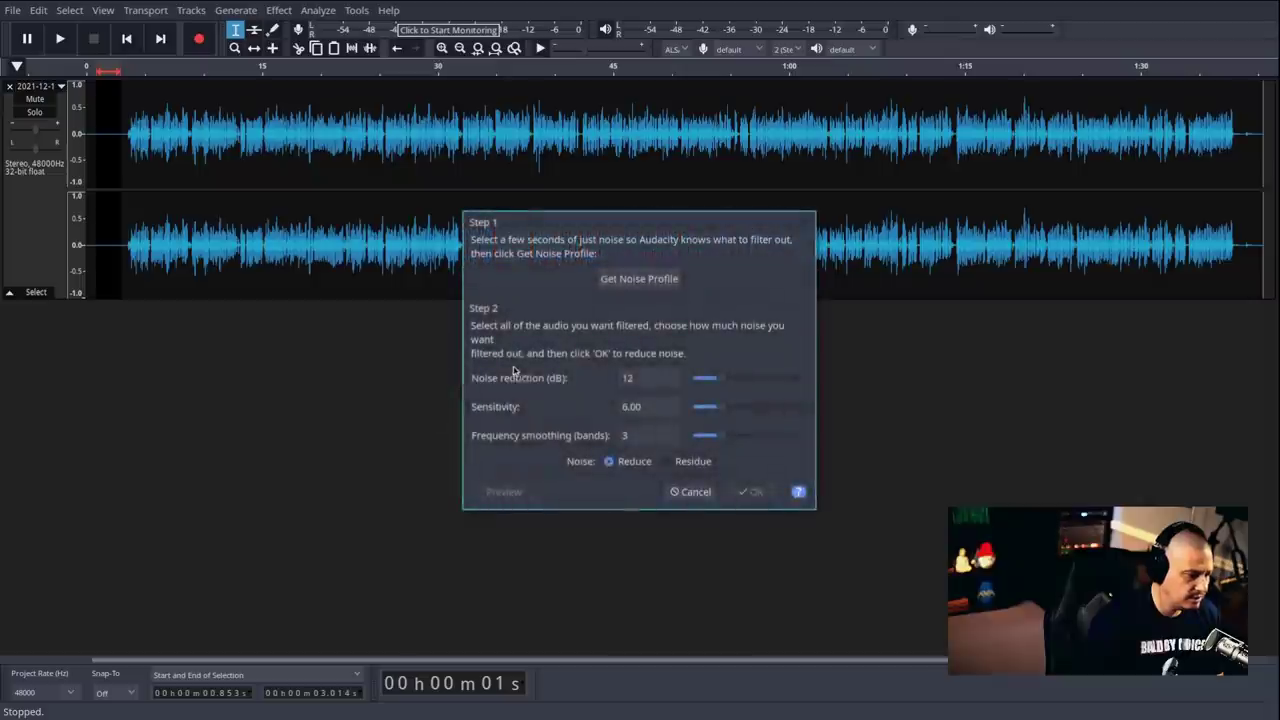
pyautogui.click(664, 280)
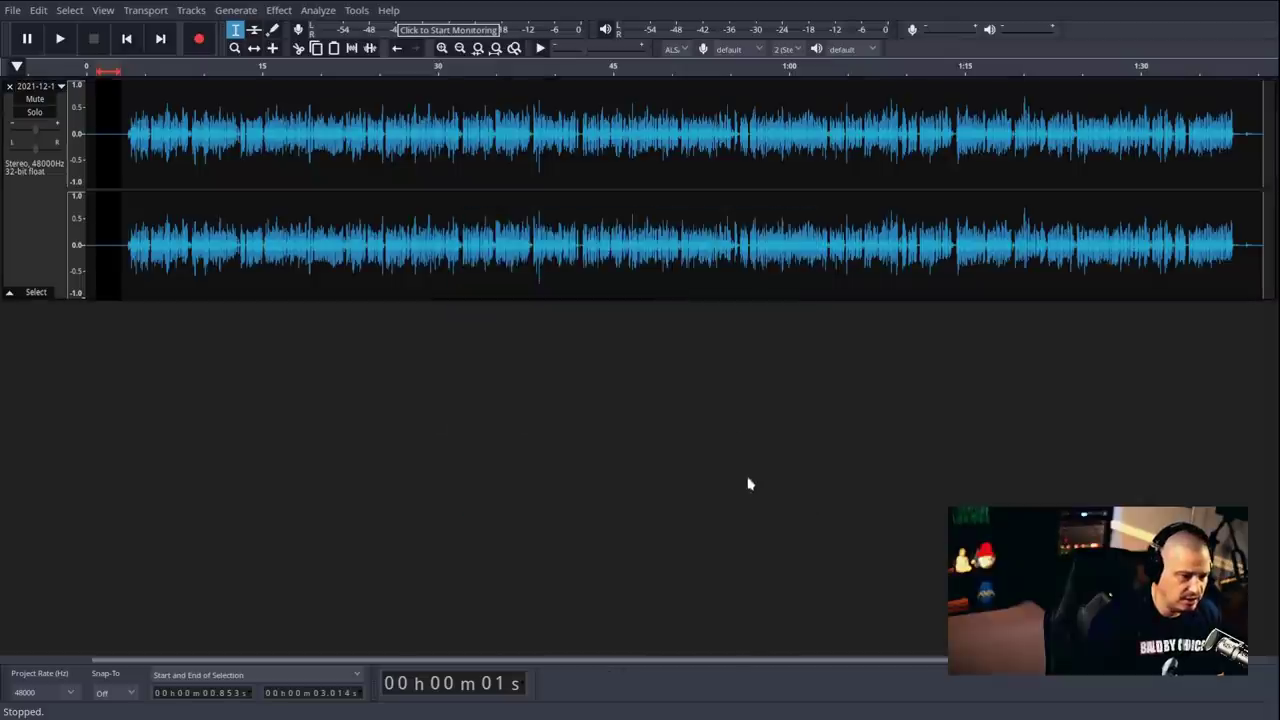
# - Apply Noise Reduction to the entire track and preview the cleaned audio from about 2 s
pyautogui.click(40, 240)
pyautogui.click(279, 11)
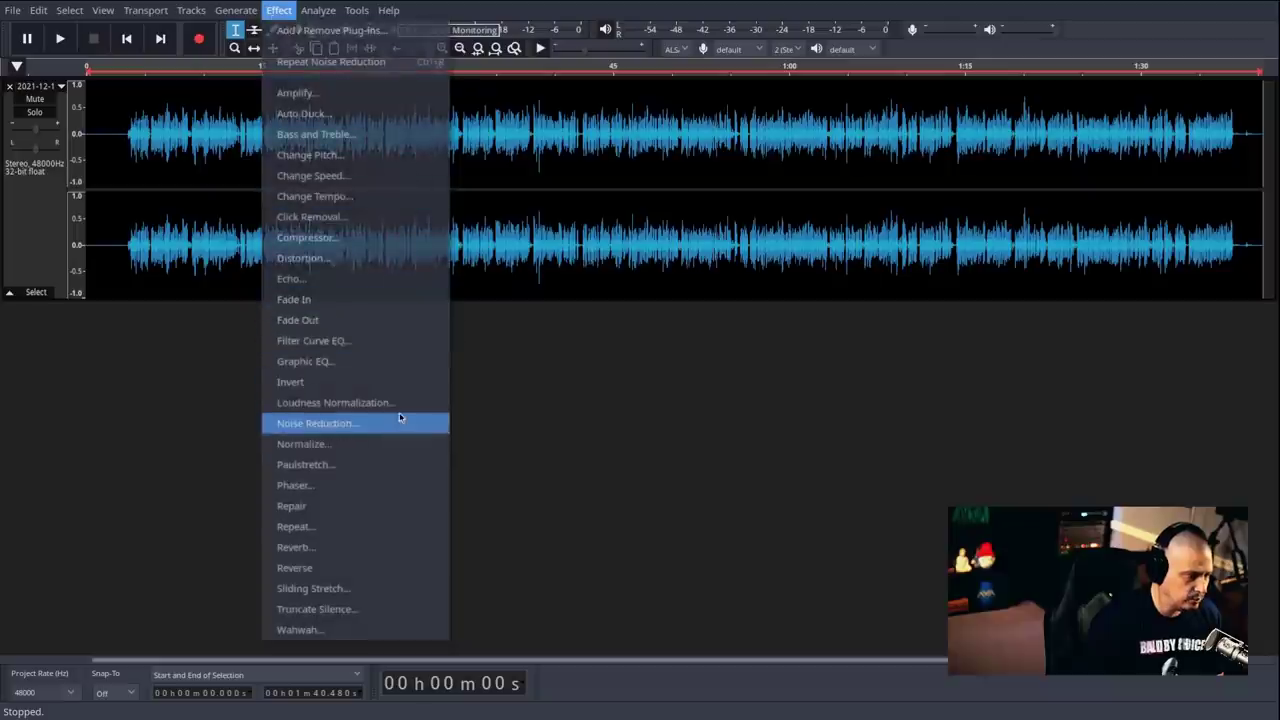
pyautogui.click(400, 420)
pyautogui.click(752, 498)
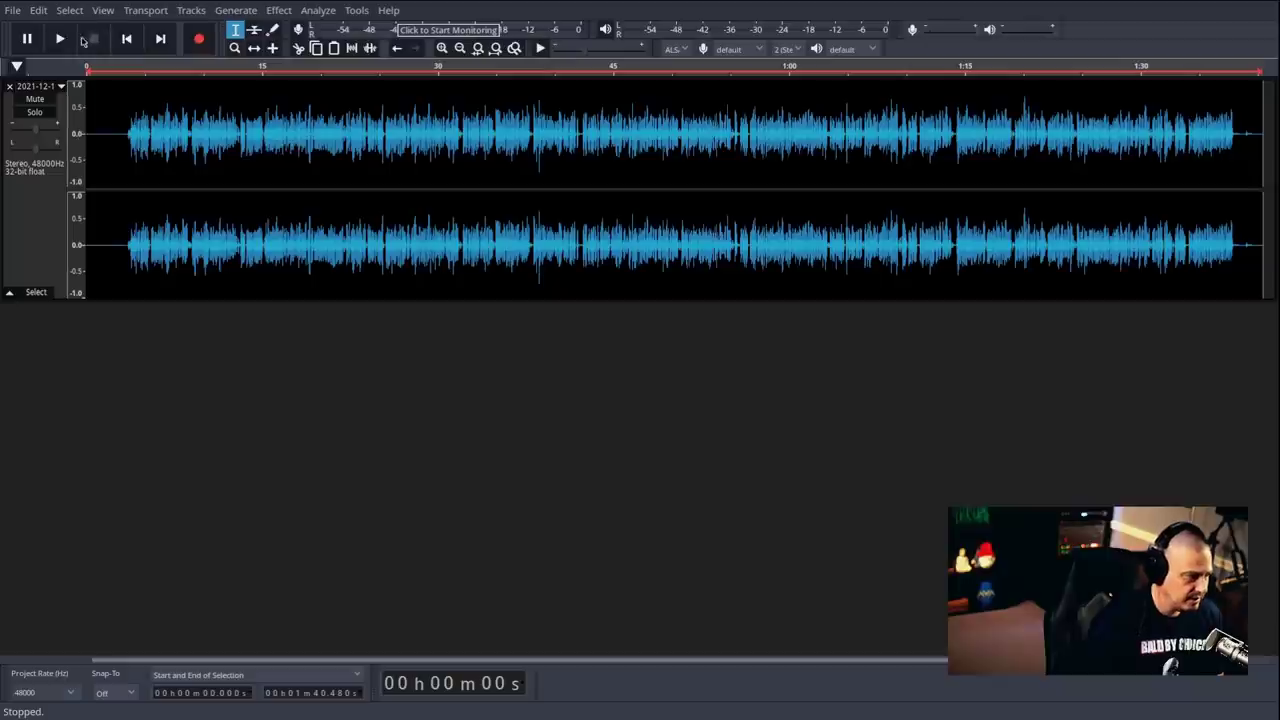
pyautogui.click(111, 70)
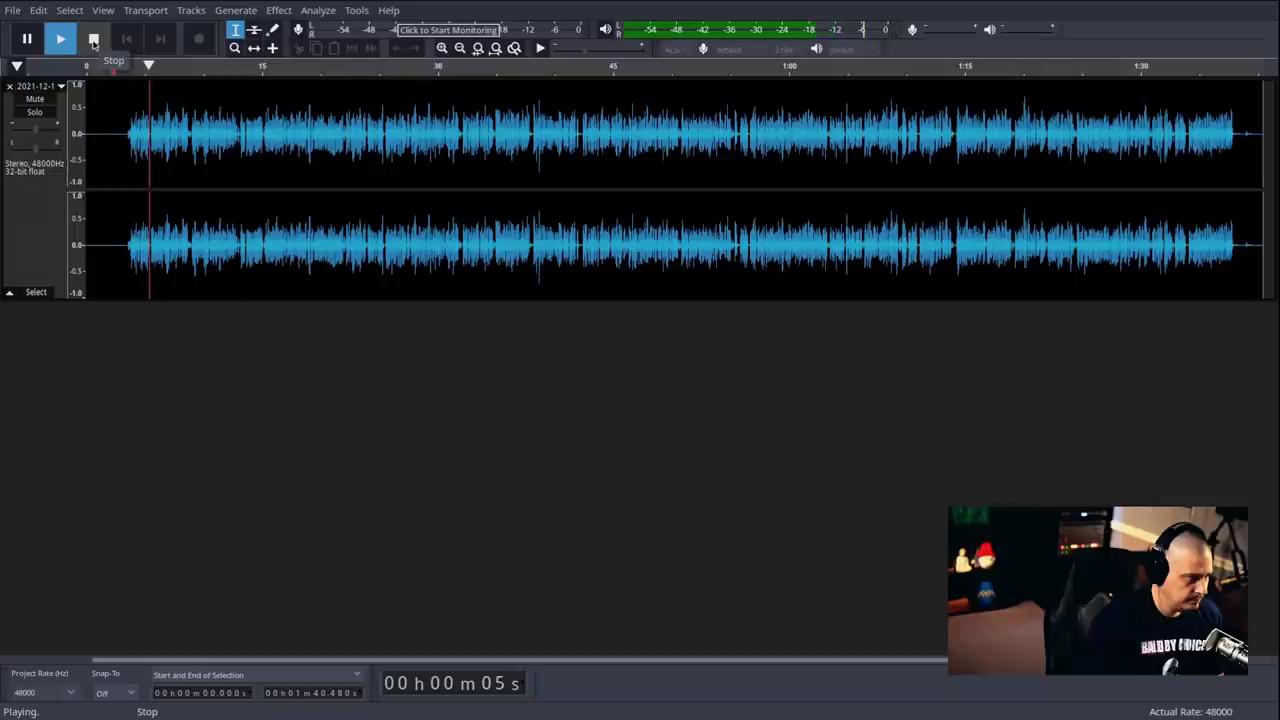
pyautogui.click(93, 40)
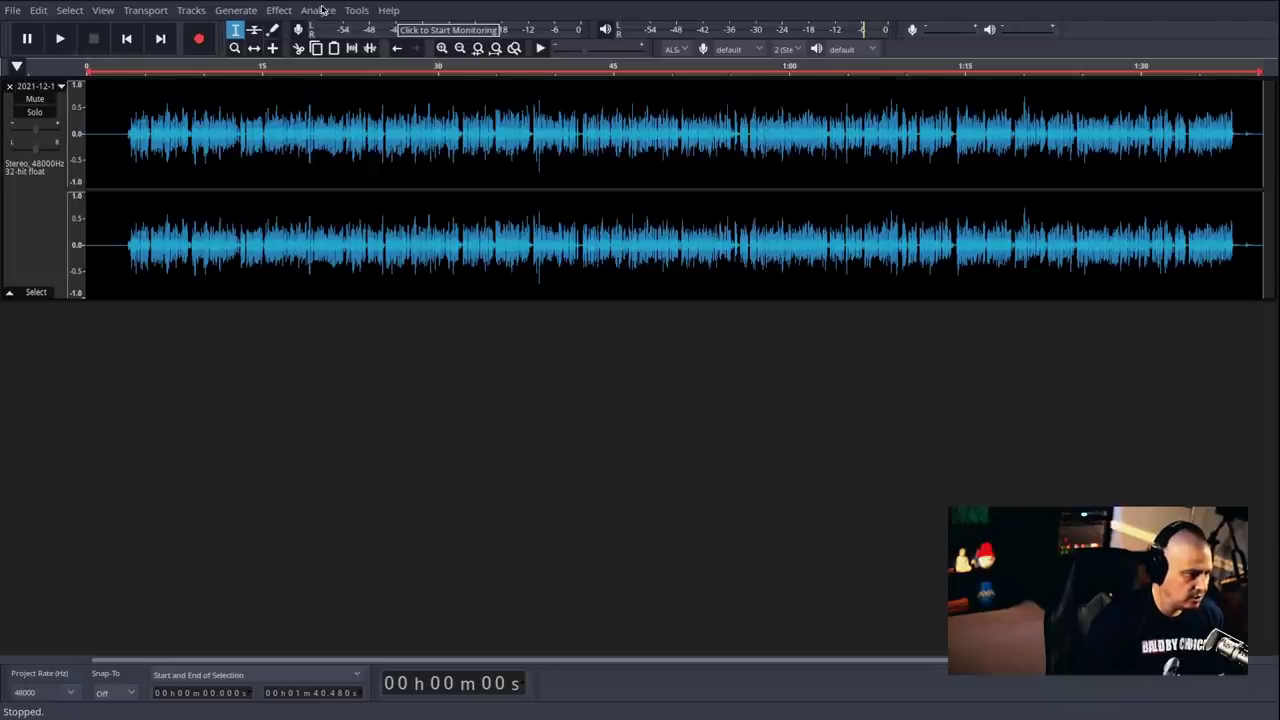
# - Apply the Compressor with its default settings to the whole track and preview it
pyautogui.click(286, 12)
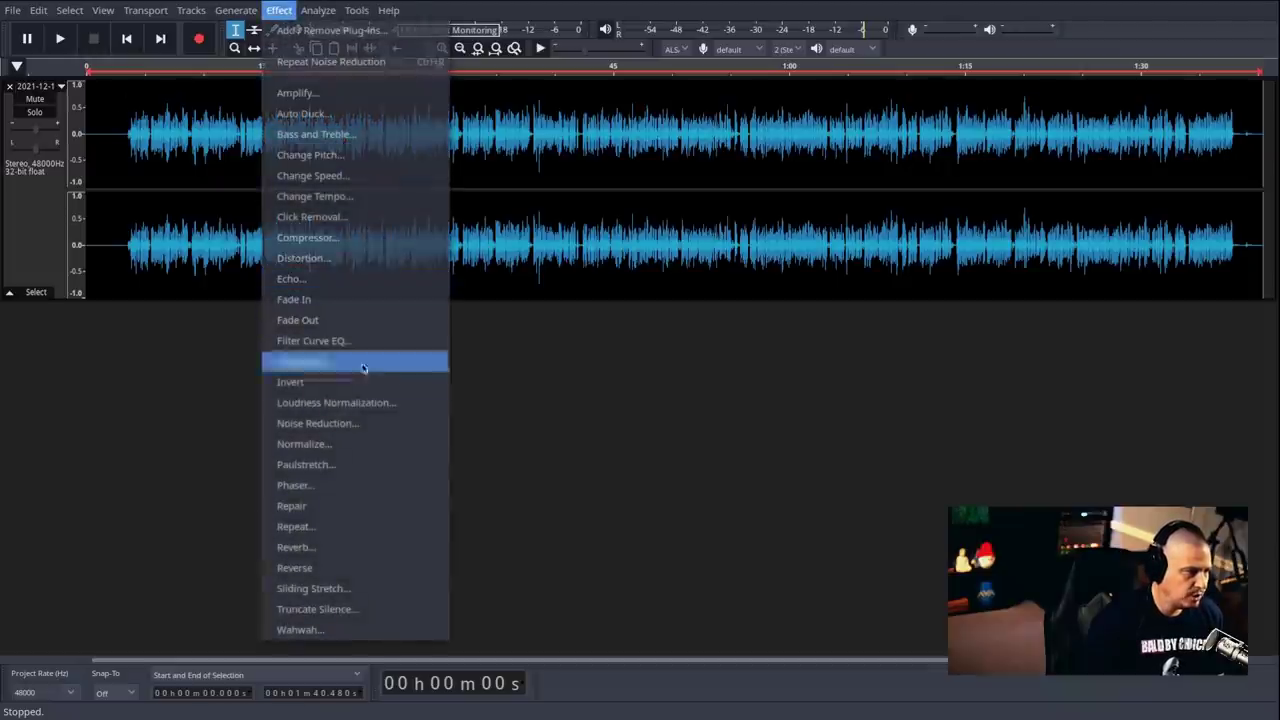
pyautogui.click(380, 240)
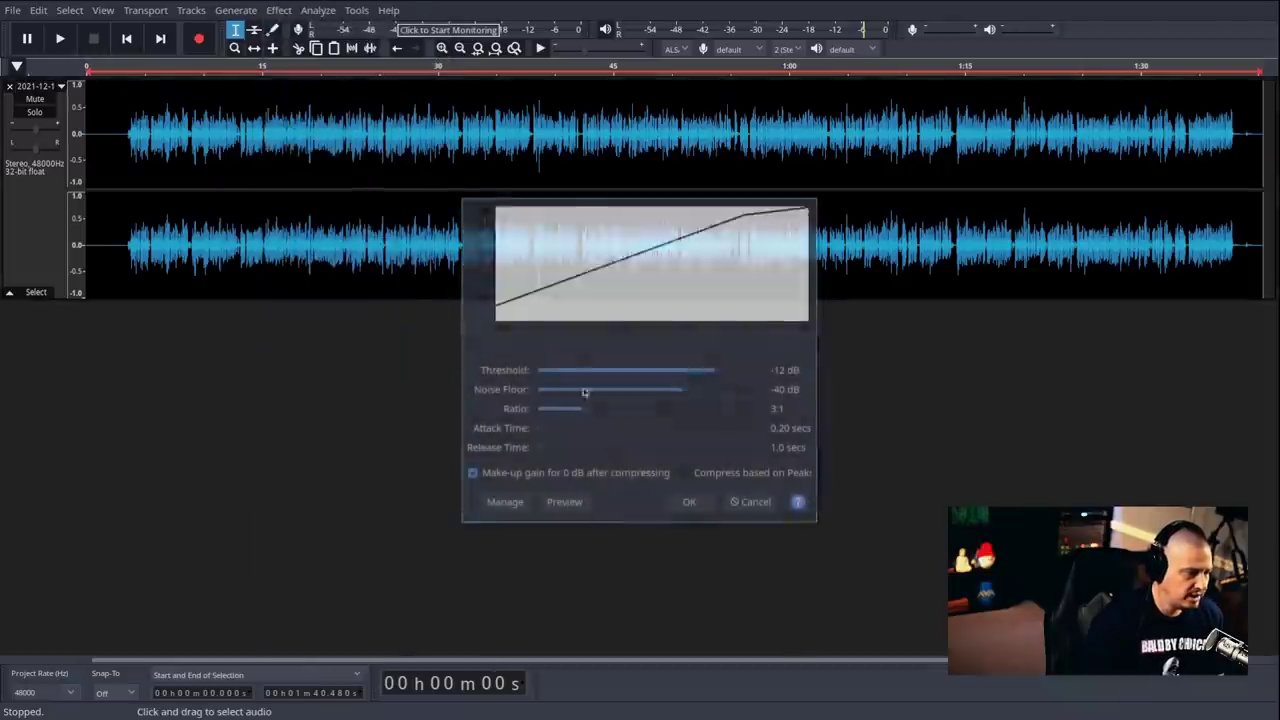
pyautogui.click(688, 502)
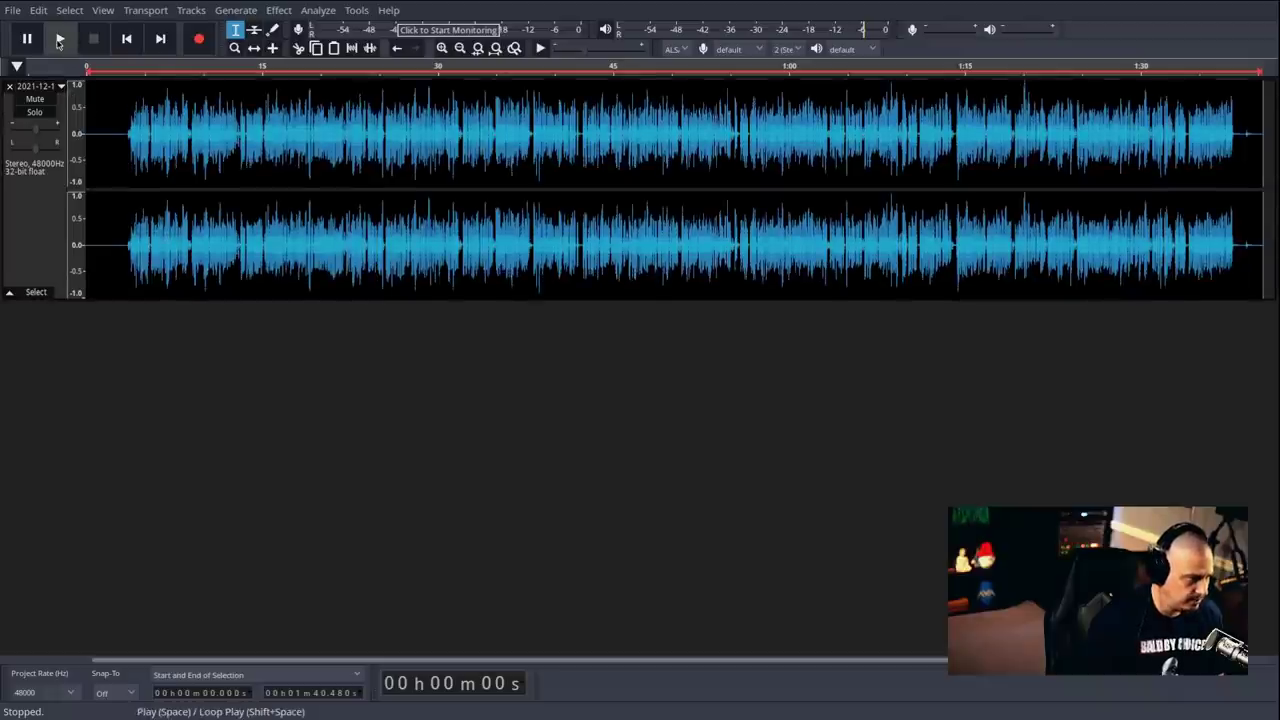
pyautogui.click(59, 40)
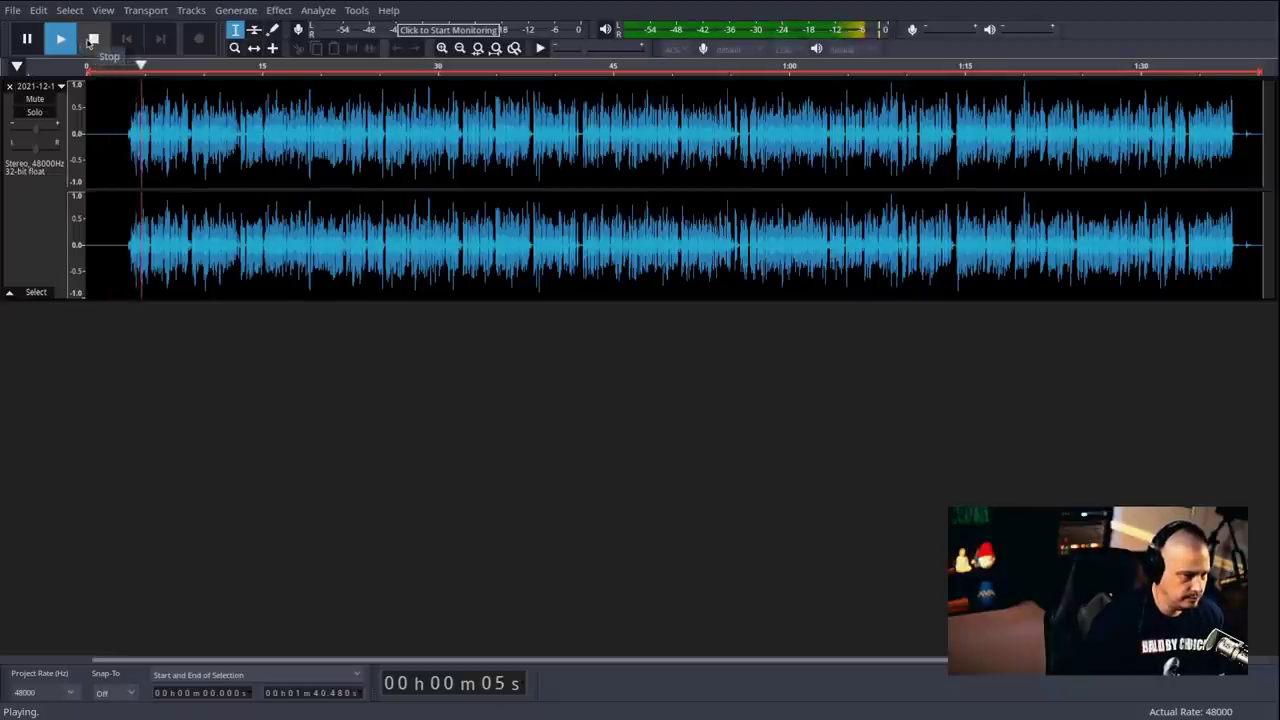
pyautogui.click(91, 40)
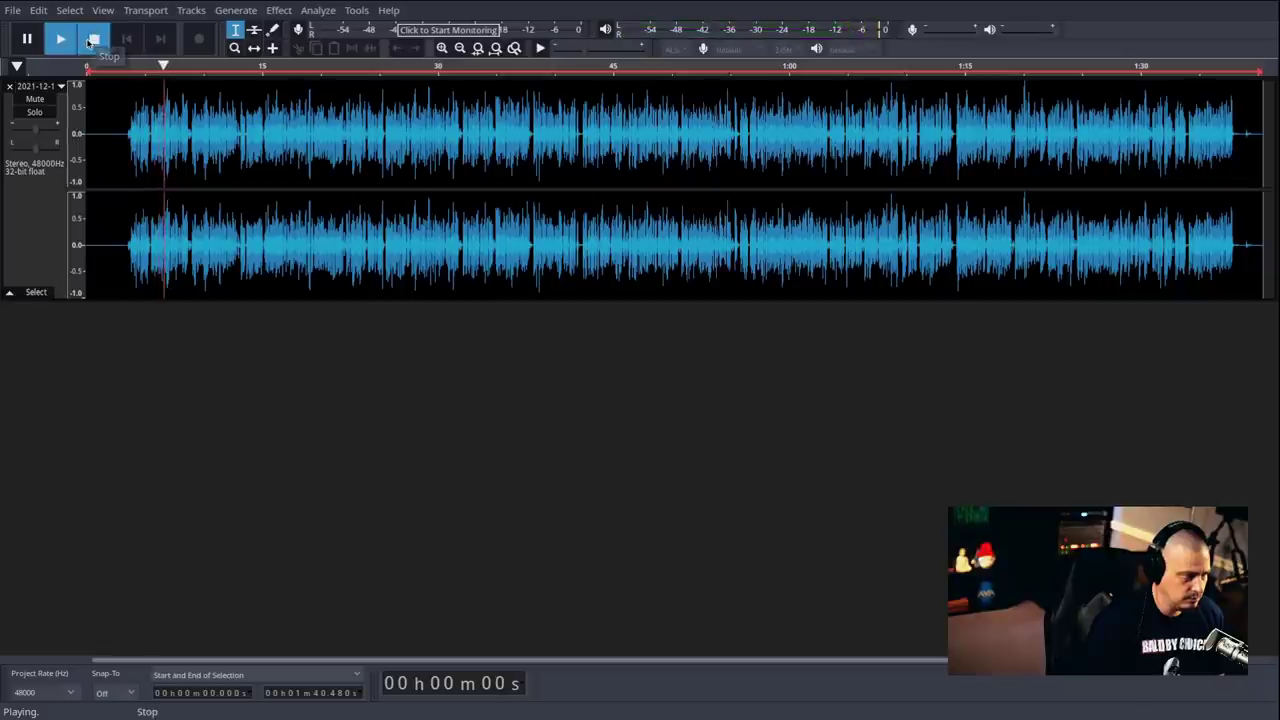
# - Normalize the track to a -1.0 dB peak with DC offset removed, then preview it
pyautogui.click(279, 10)
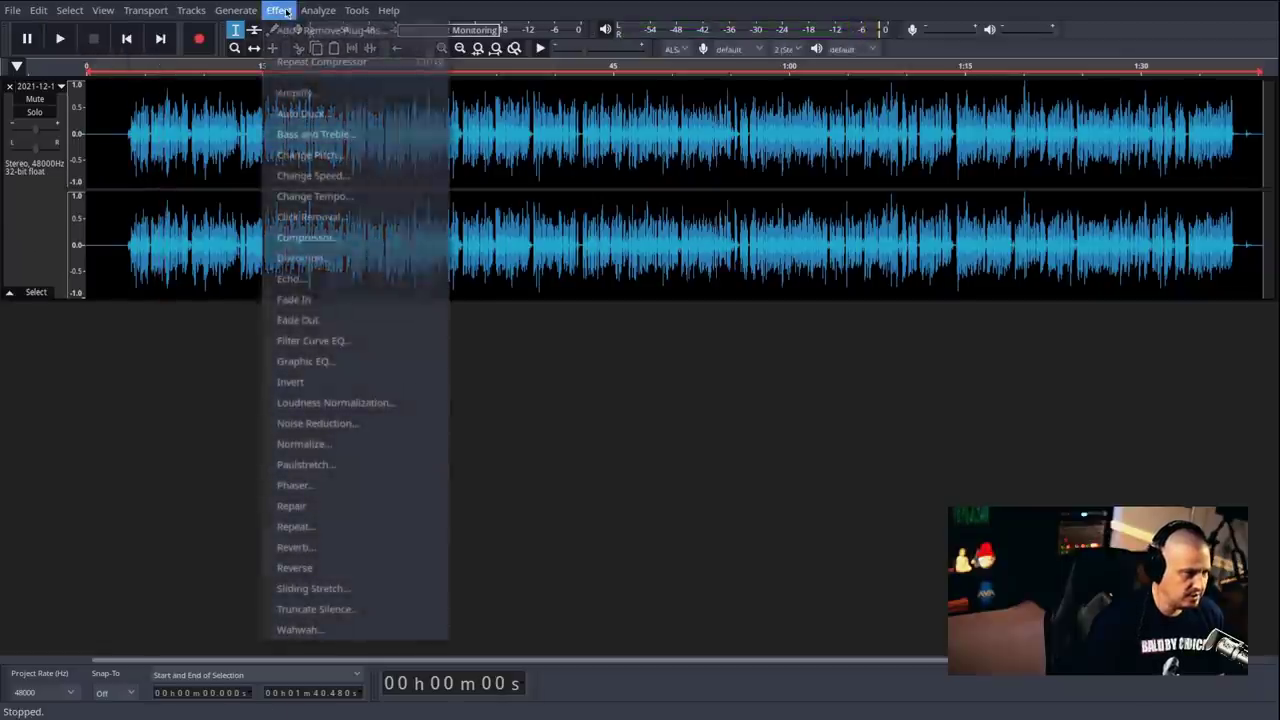
pyautogui.click(367, 444)
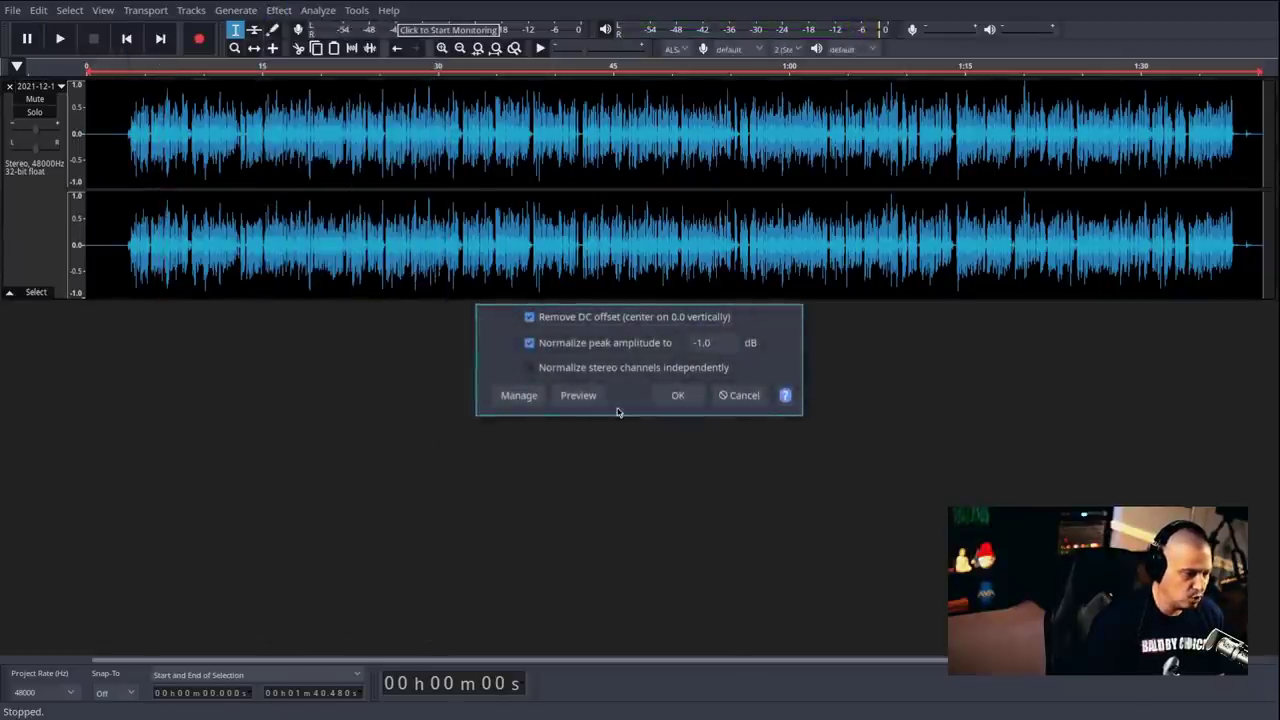
pyautogui.click(678, 396)
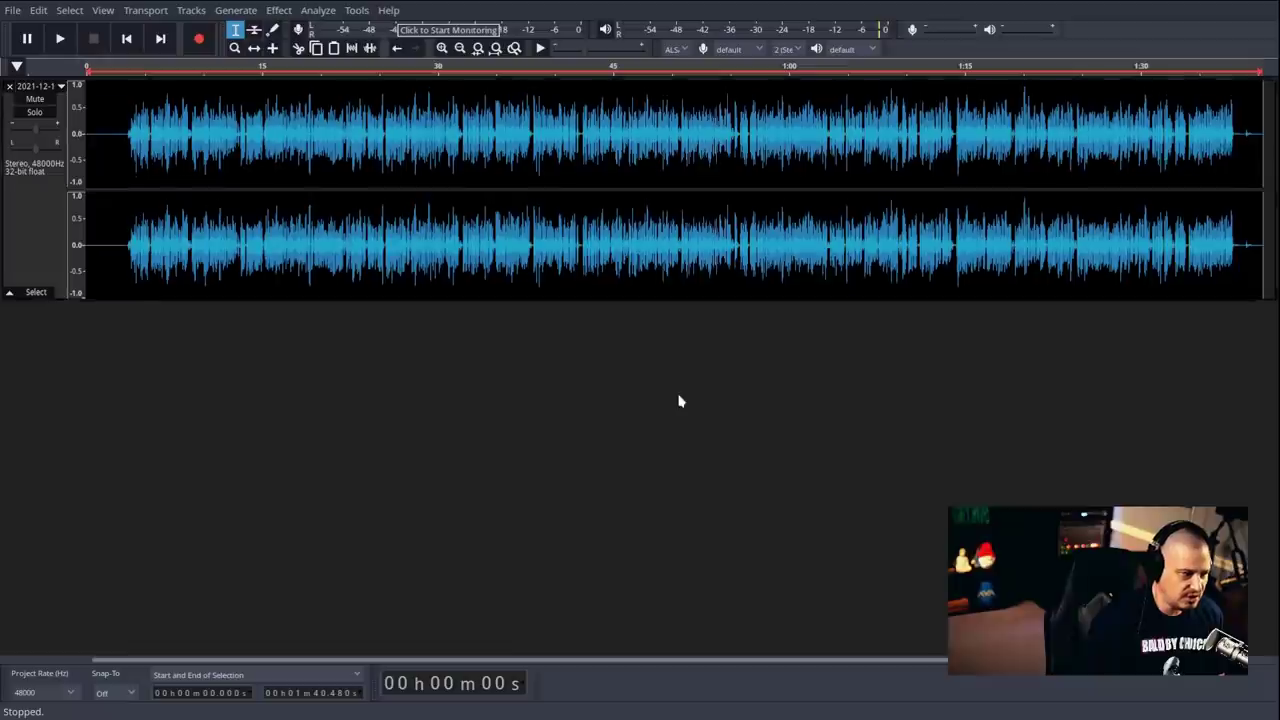
pyautogui.click(123, 68)
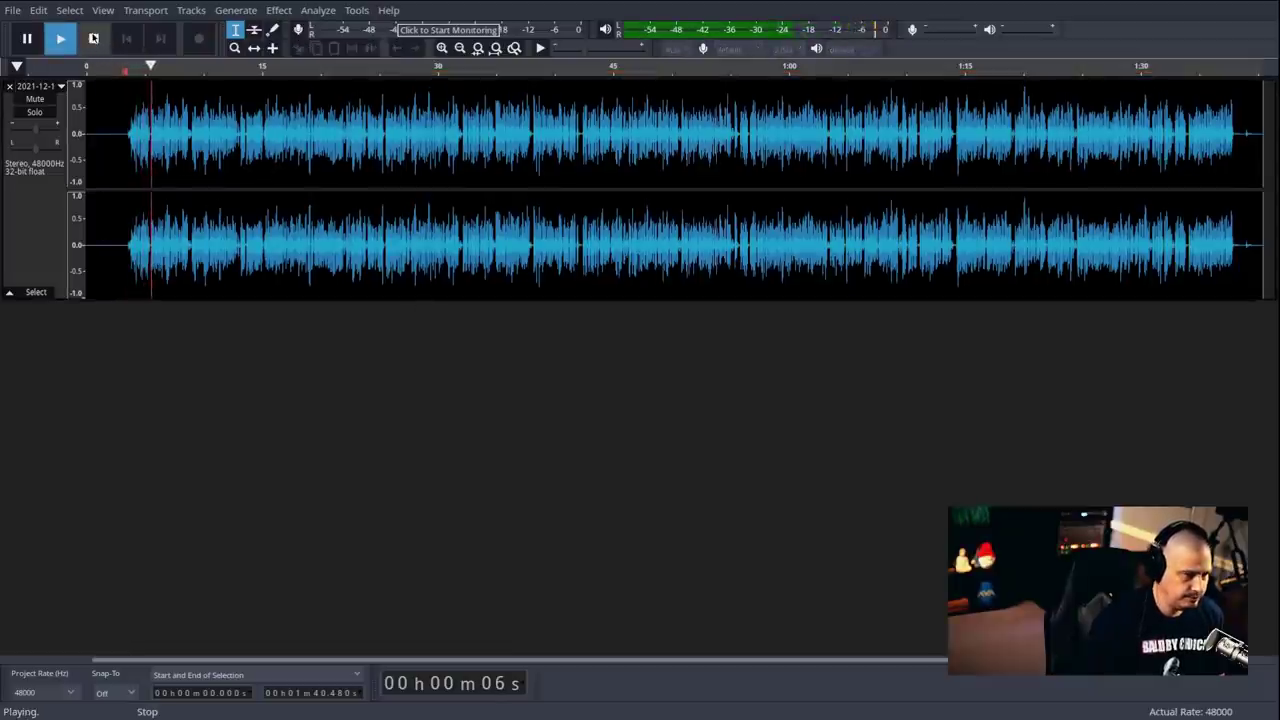
pyautogui.click(93, 38)
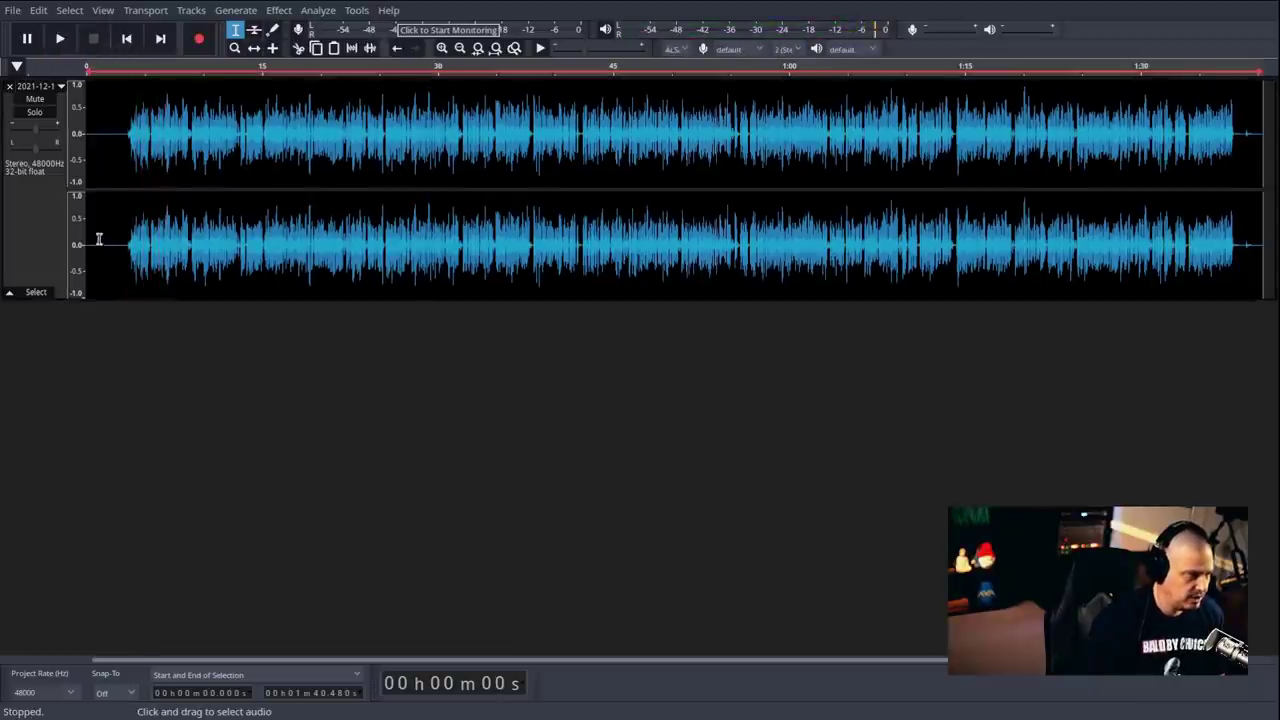
pyautogui.click(279, 10)
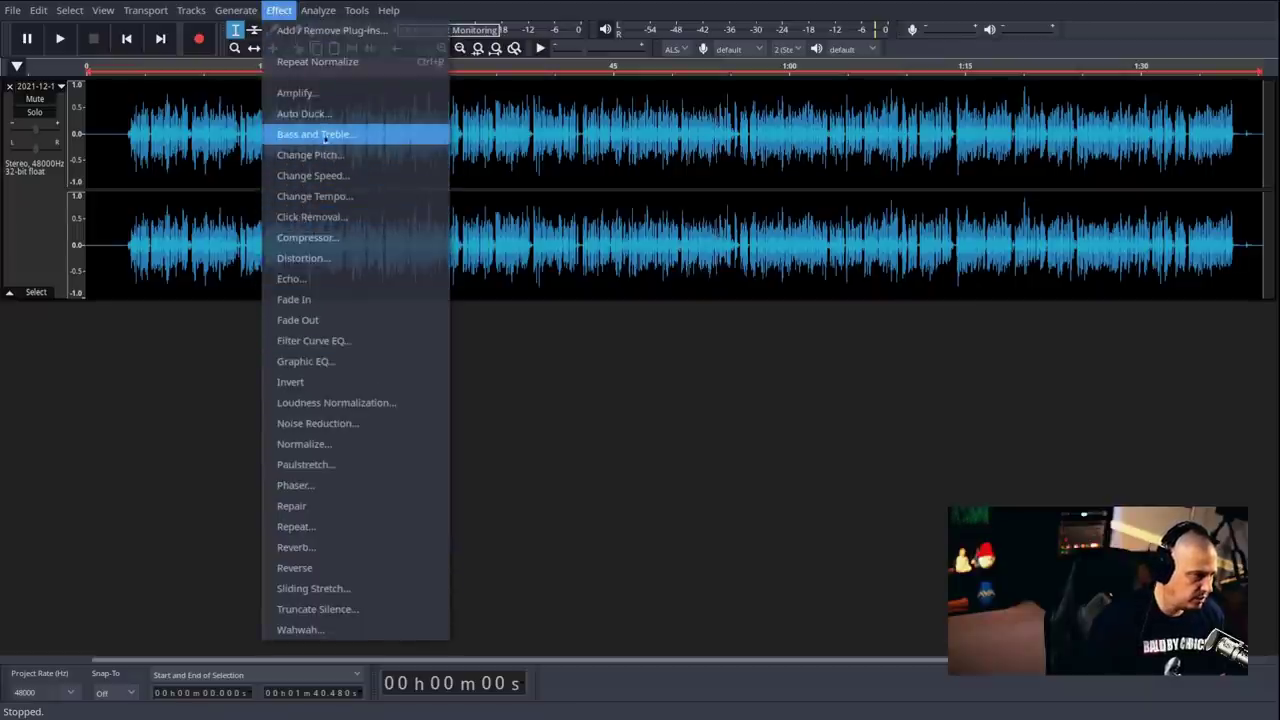
# - Amplify the section from about 2.8 s to 9.0 s by -2.0 dB
pyautogui.click(320, 96)
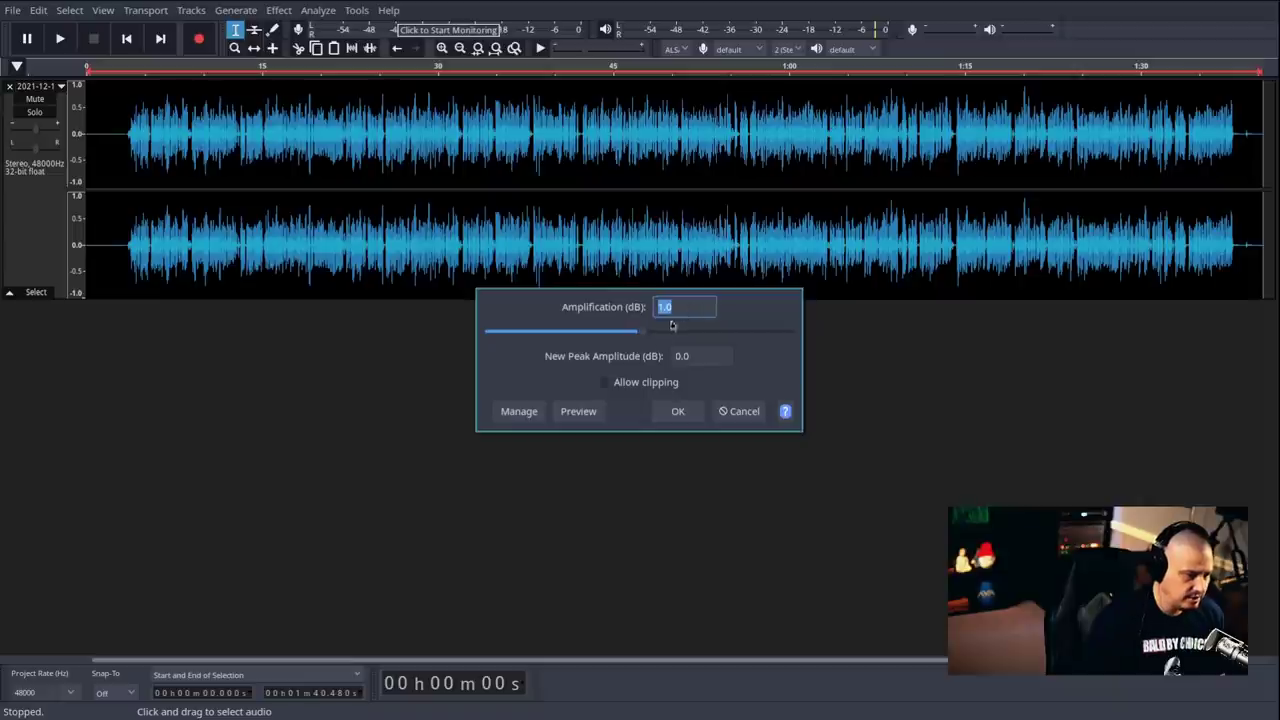
pyautogui.click(744, 410)
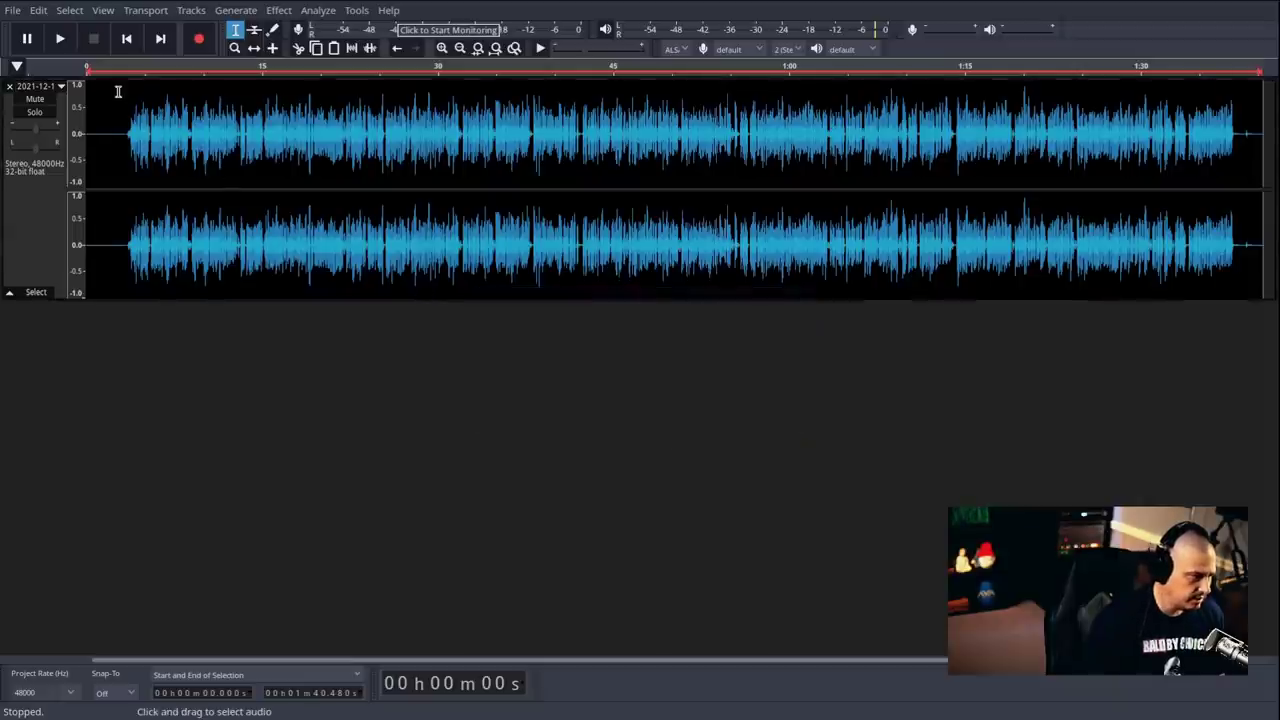
pyautogui.moveTo(118, 91); pyautogui.dragTo(196, 243)
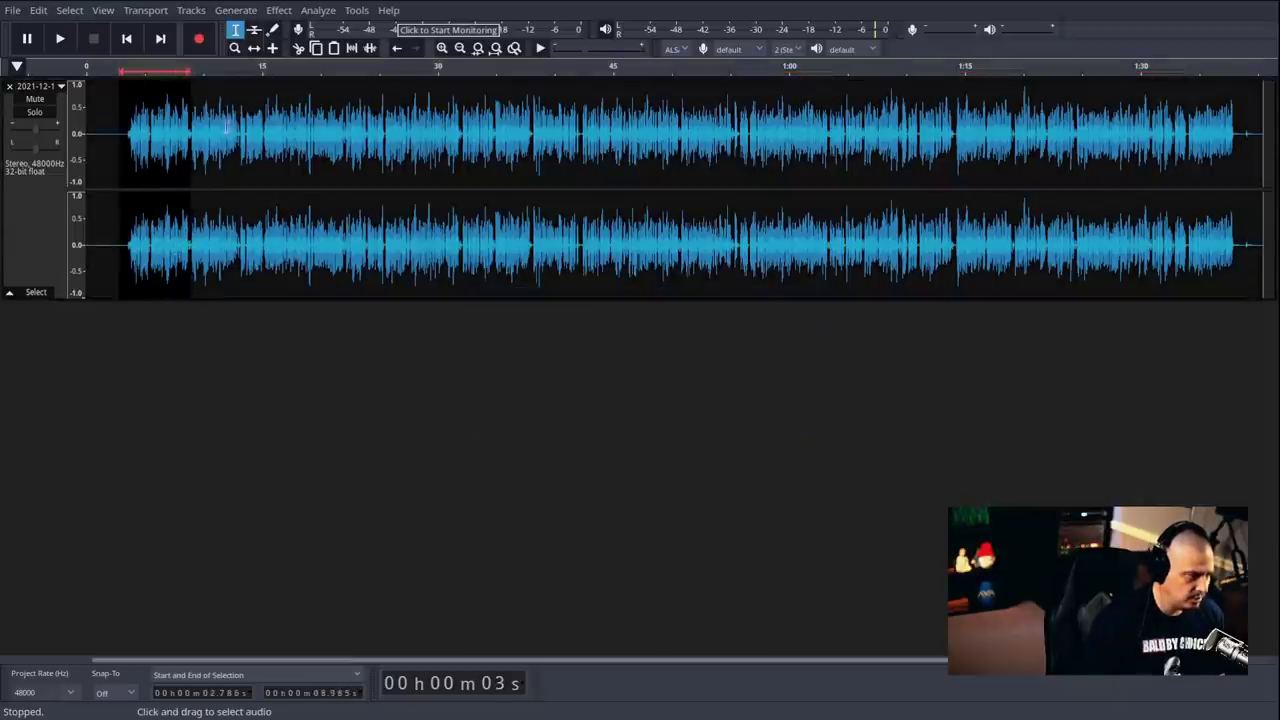
pyautogui.click(279, 10)
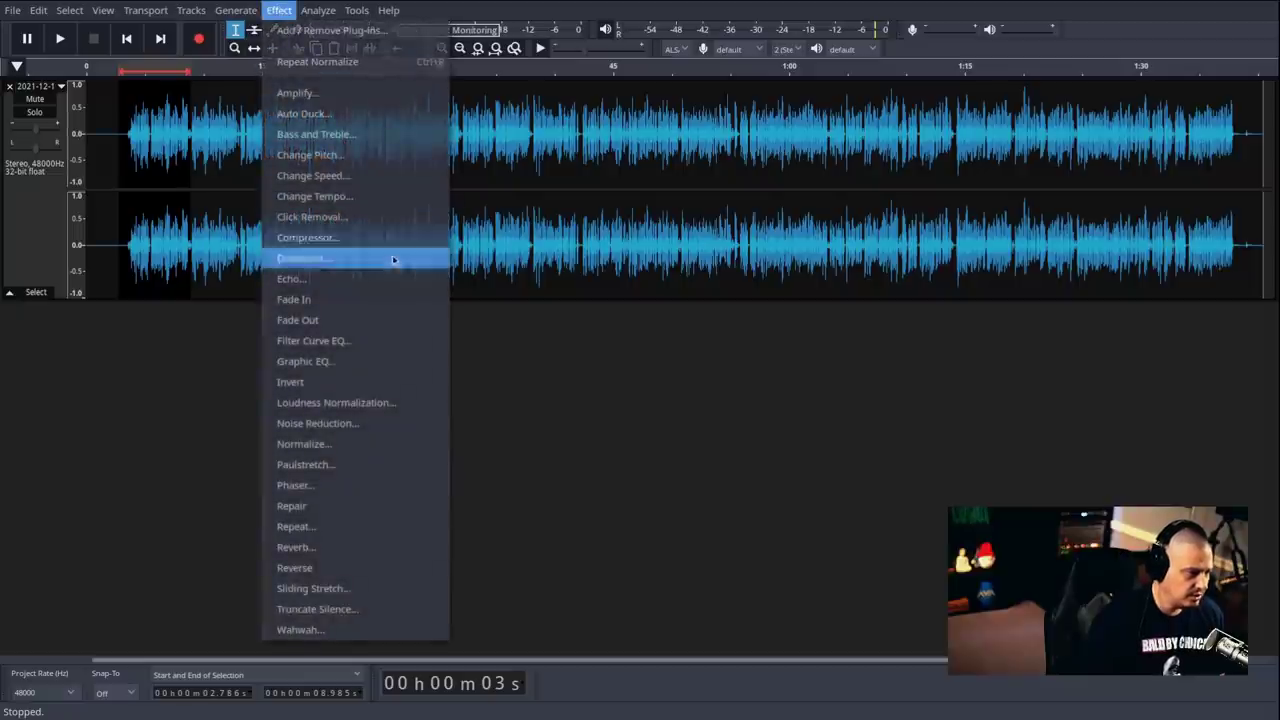
pyautogui.click(297, 92)
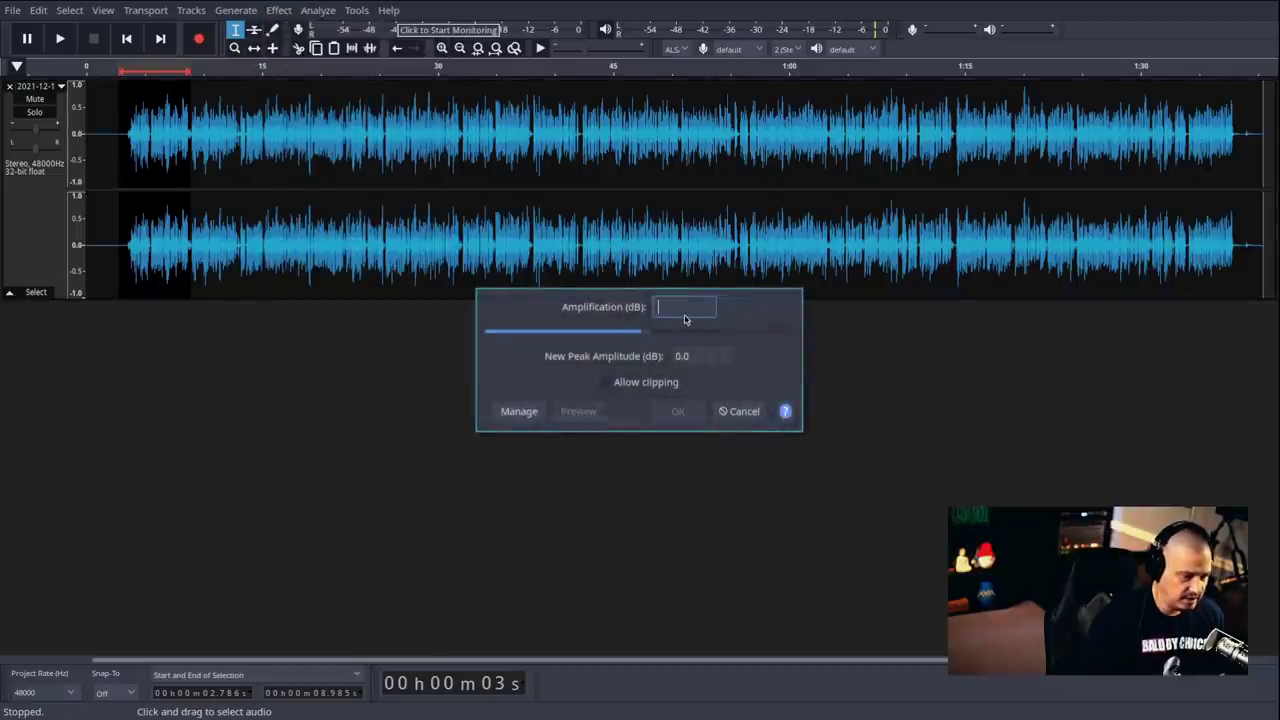
pyautogui.press('Return')
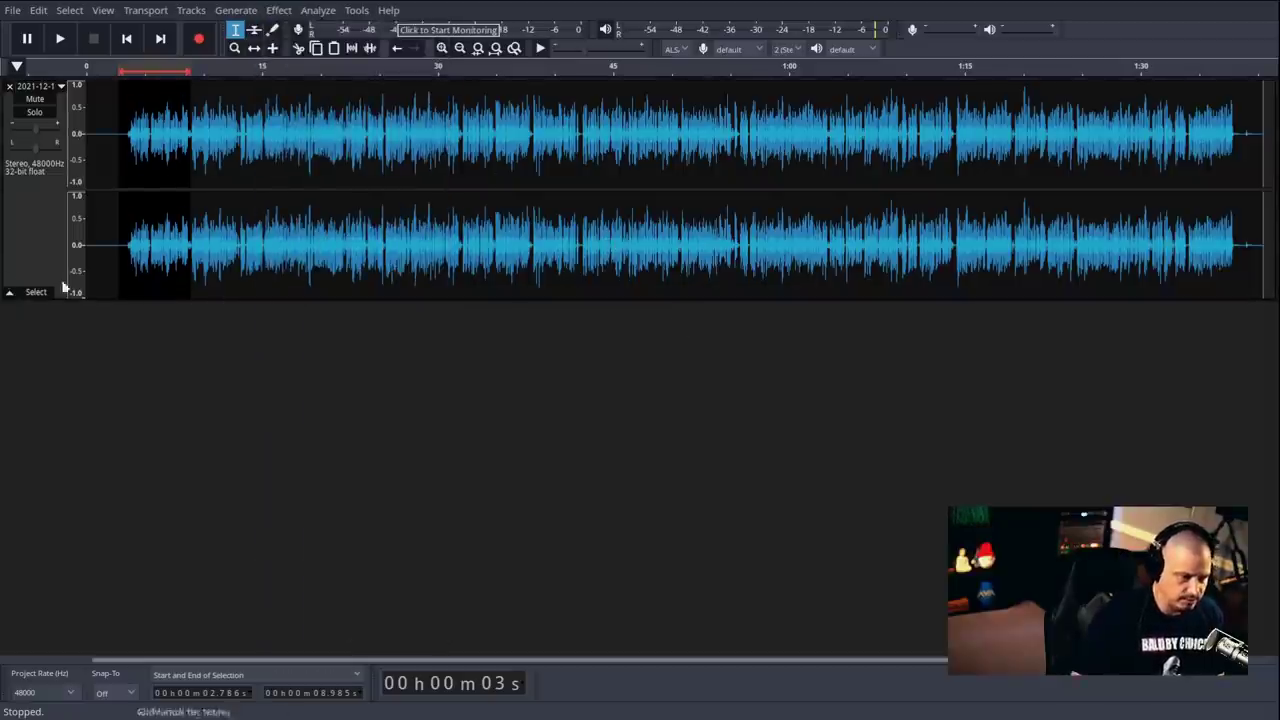
# - Preview the quieter section, then select the entire track
pyautogui.press('space')
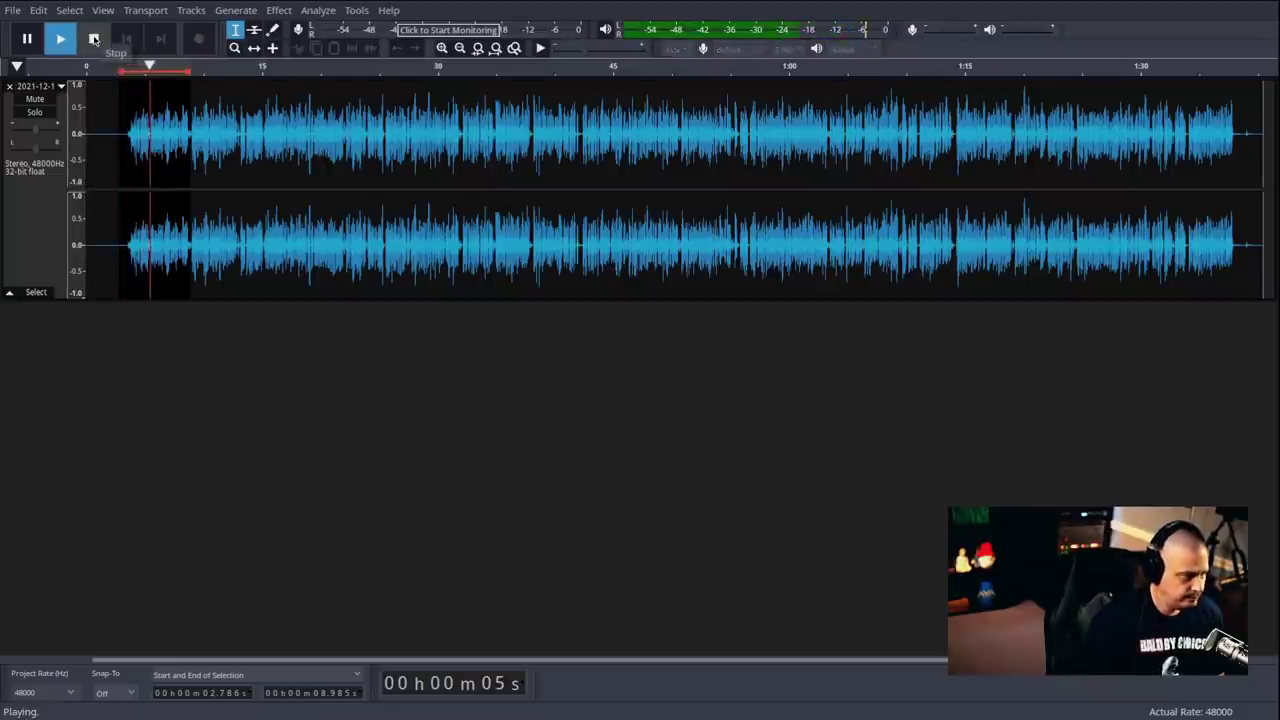
pyautogui.click(93, 39)
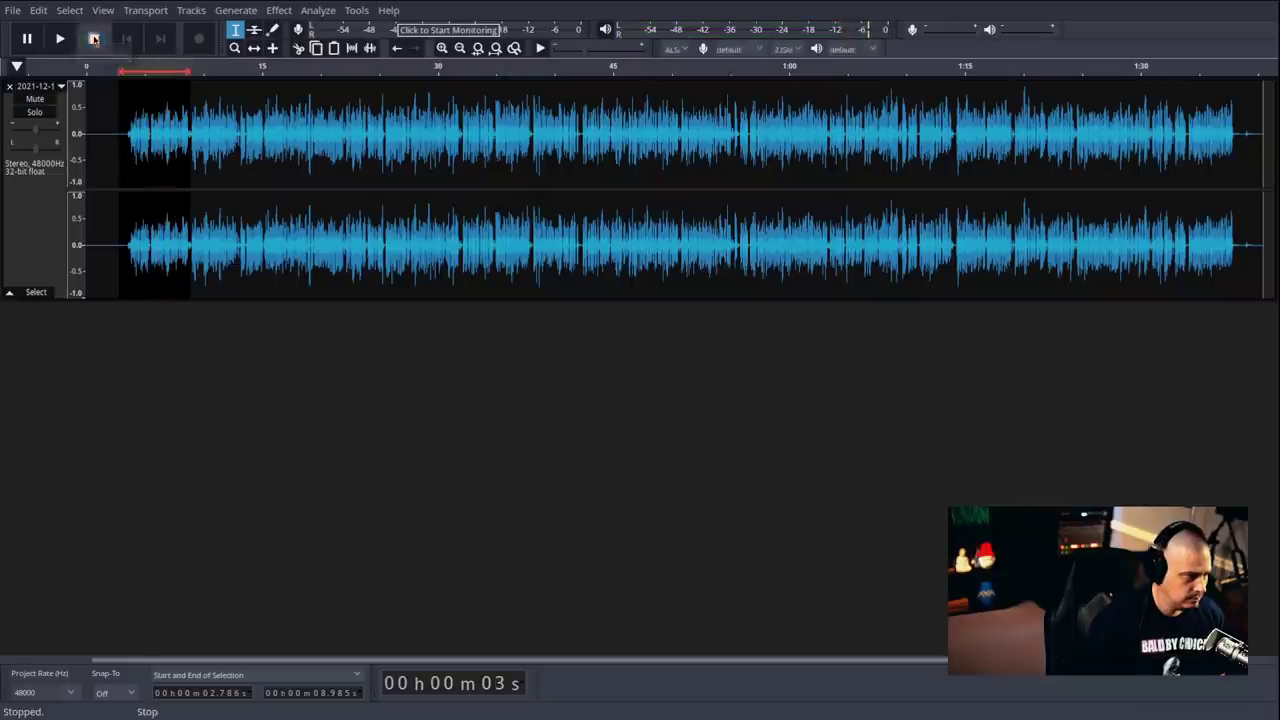
pyautogui.click(32, 224)
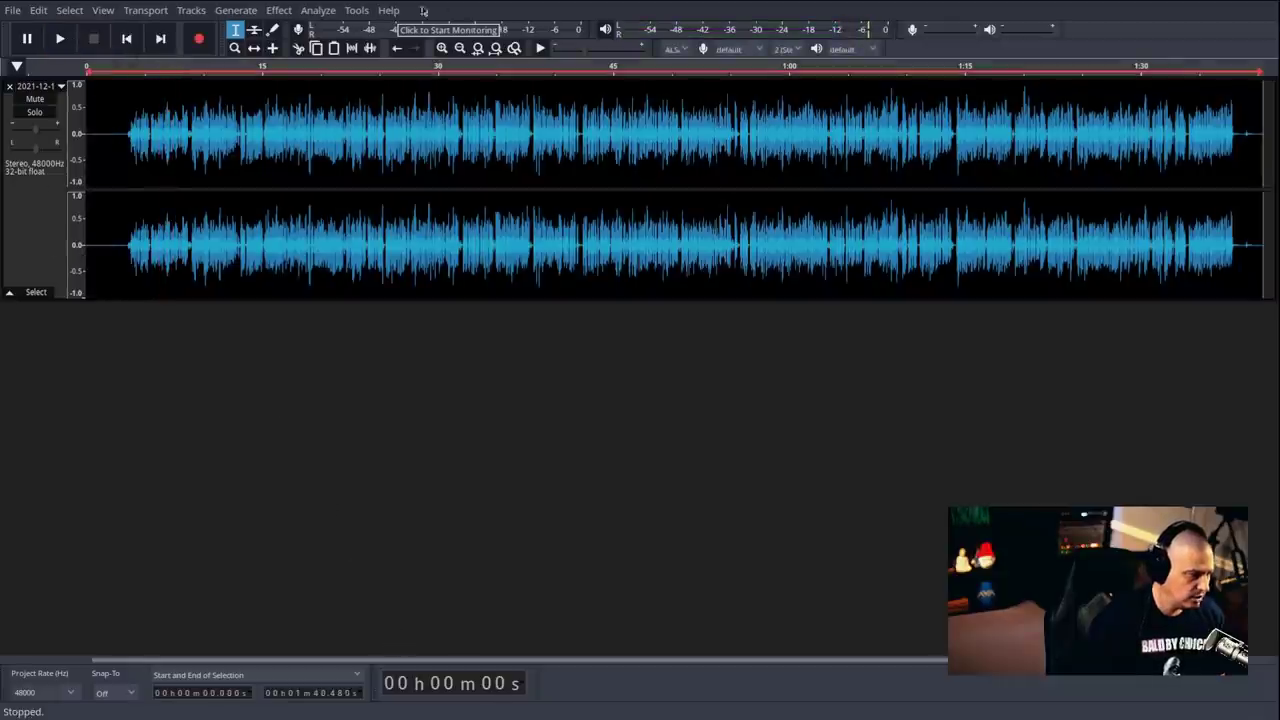
pyautogui.click(320, 10)
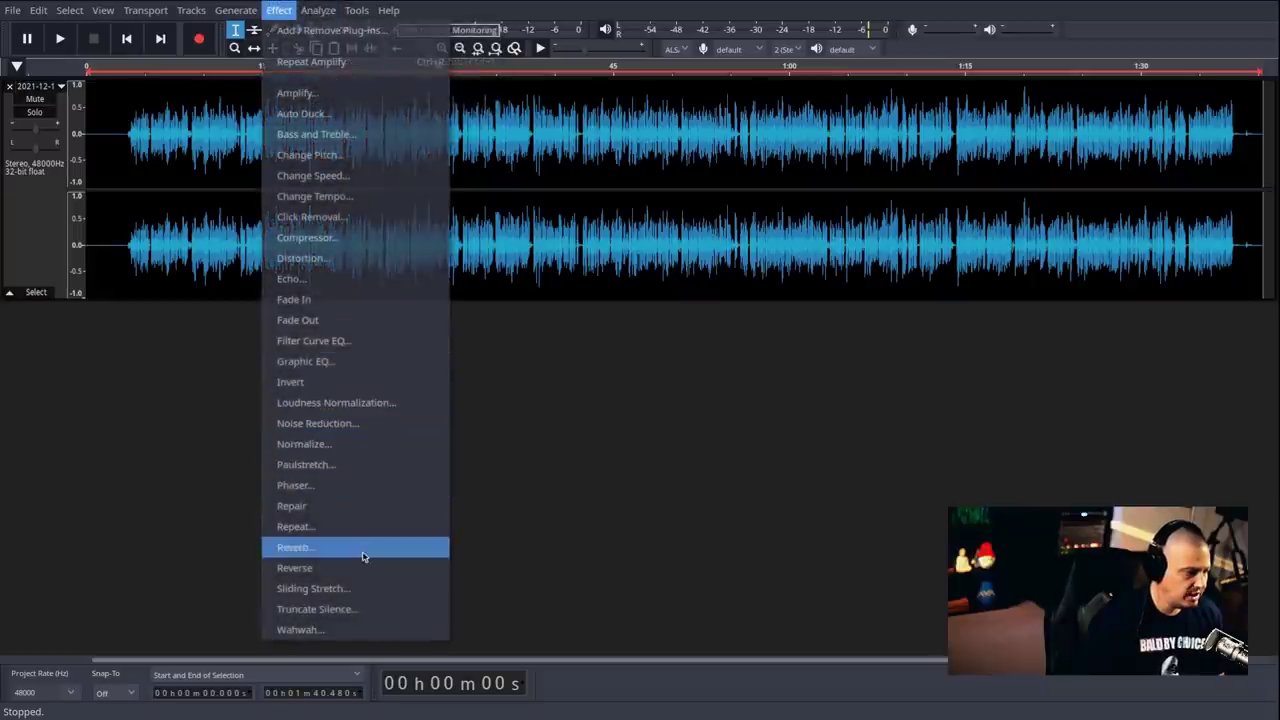
# - Apply Graphic EQ boosting 160 Hz and cutting 5k–6.3k Hz, then preview playback
pyautogui.click(334, 361)
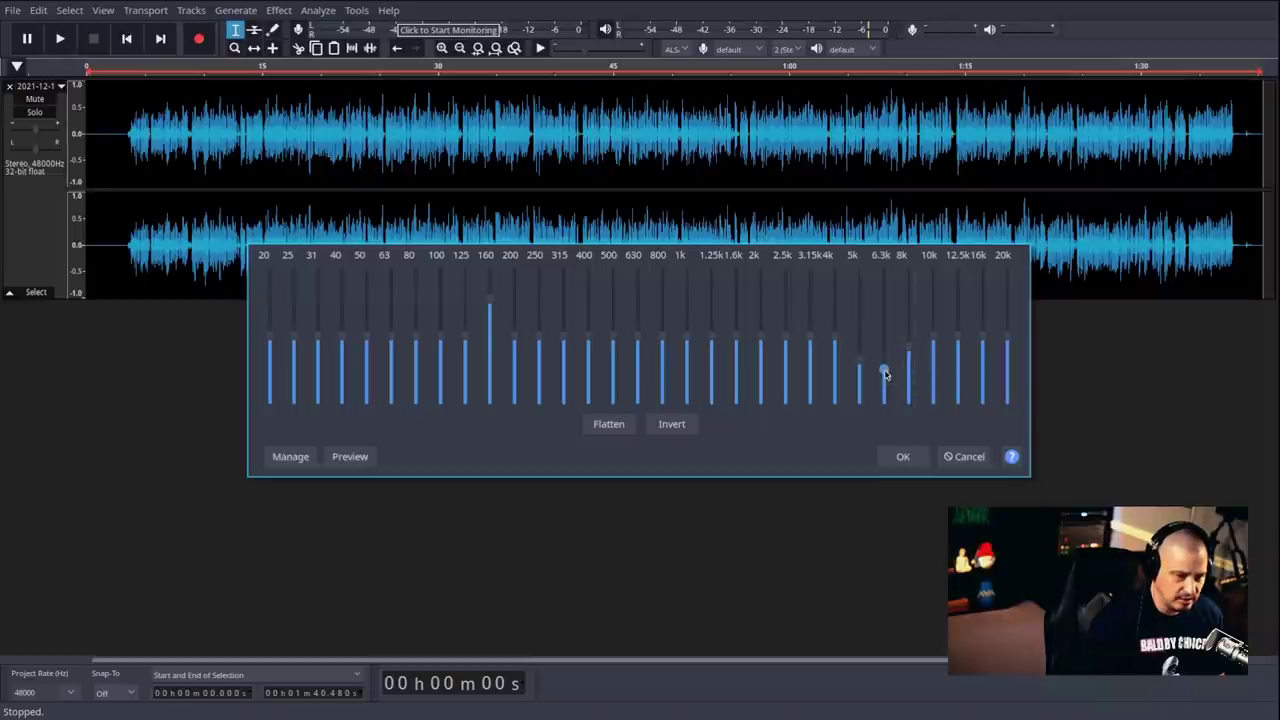
pyautogui.click(905, 457)
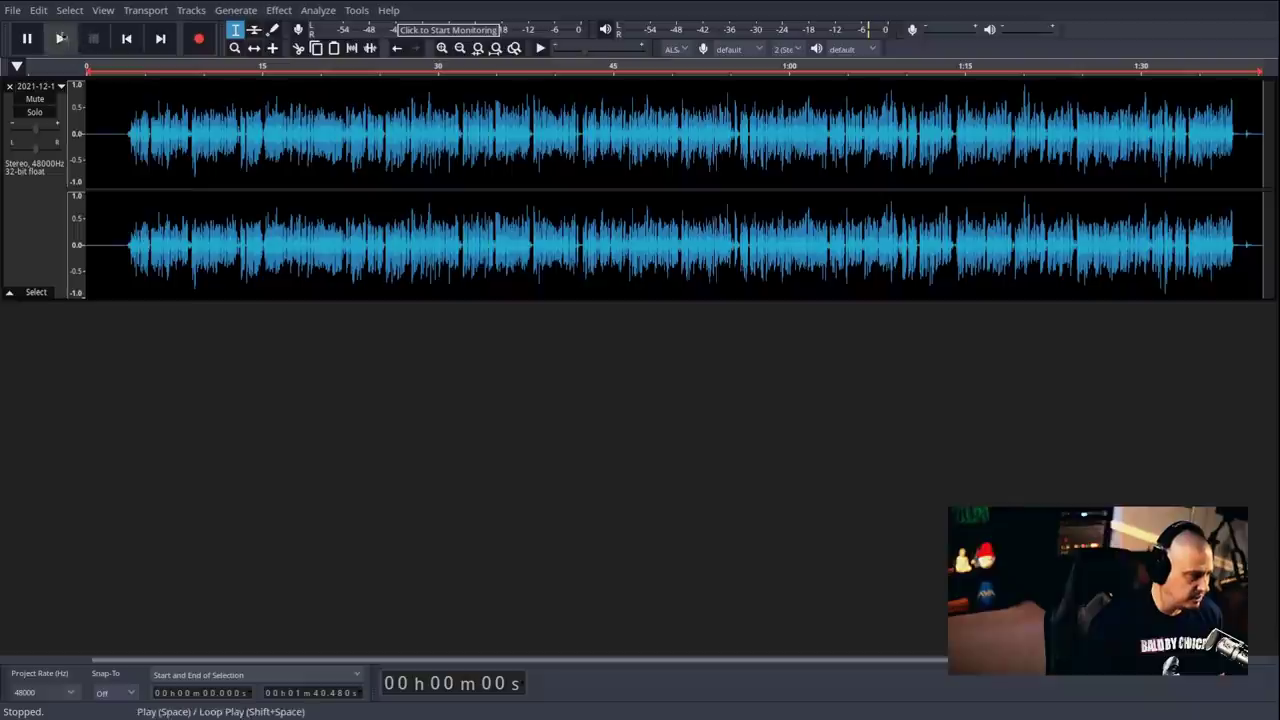
pyautogui.click(60, 38)
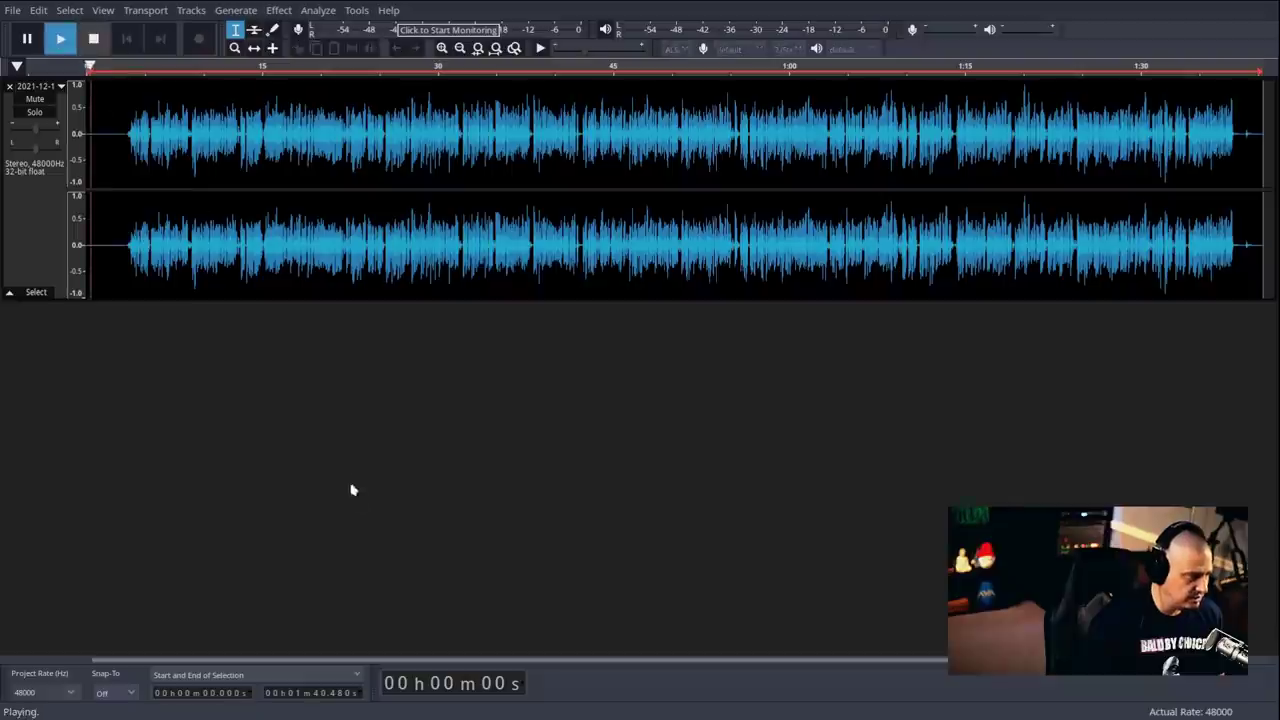
pyautogui.click(94, 40)
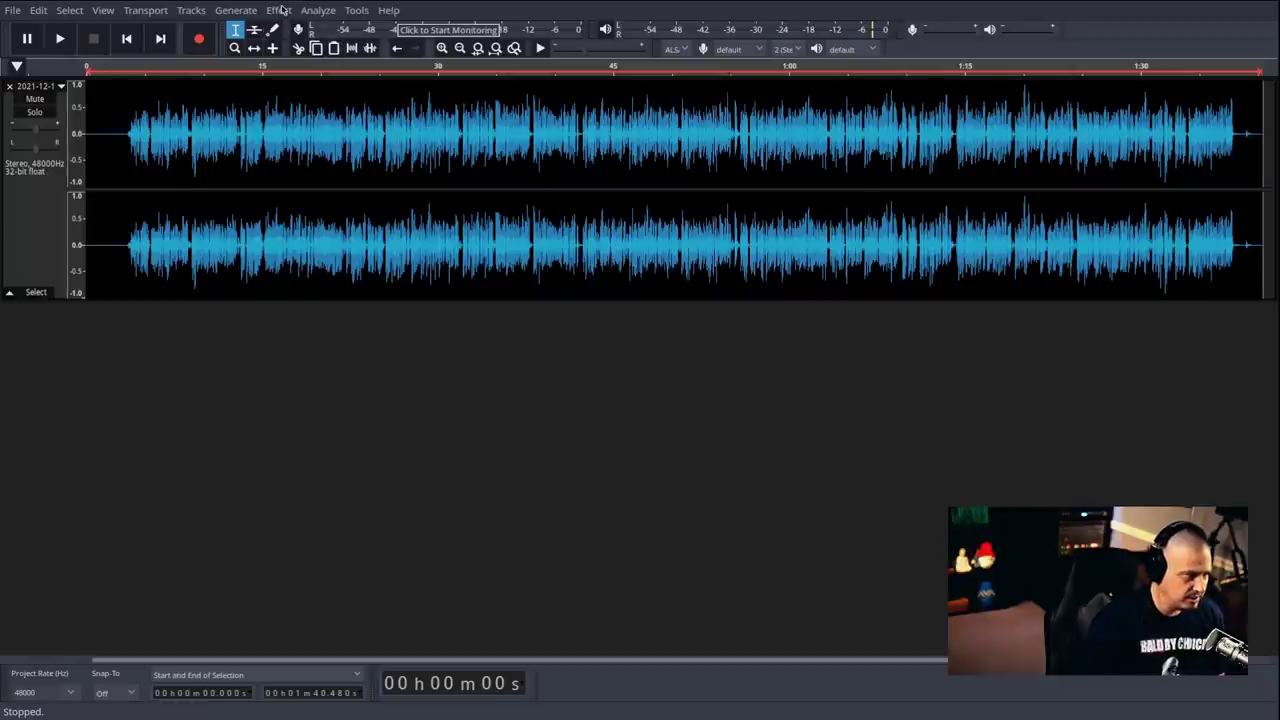
# - Add default Reverb to the whole track, preview it, then quit Audacium
pyautogui.click(240, 12)
pyautogui.moveTo(278, 10)
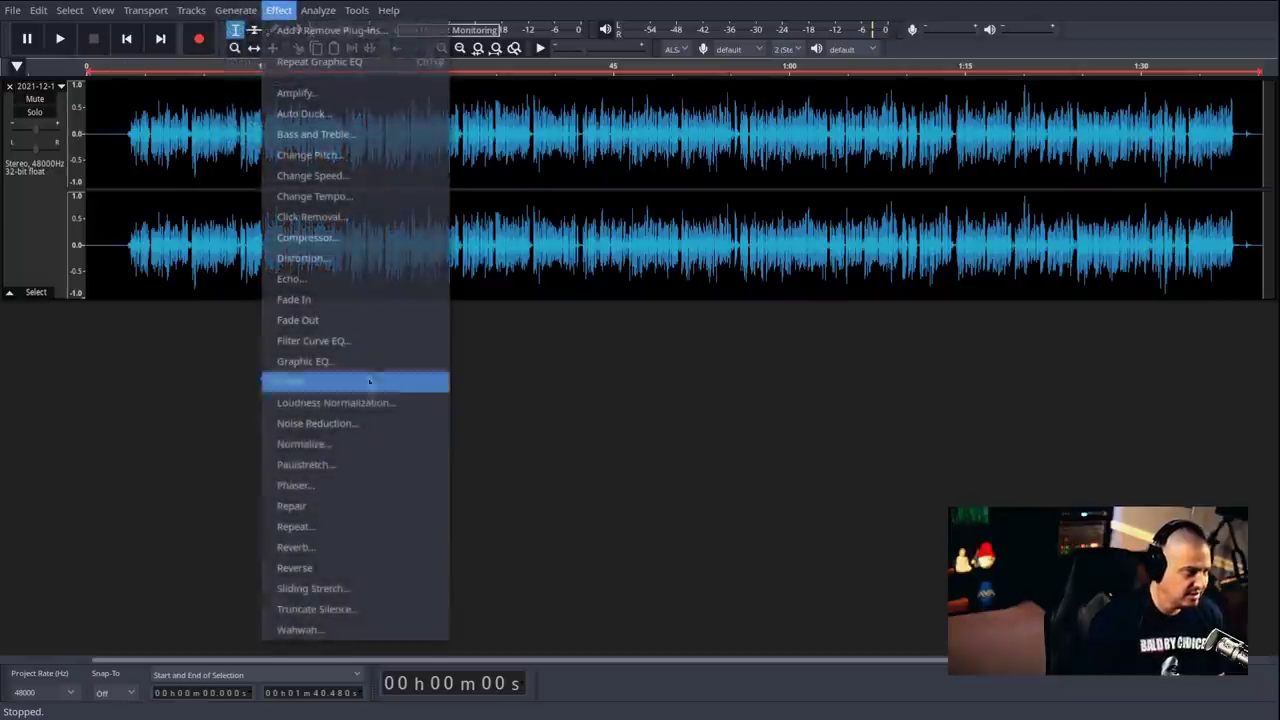
pyautogui.click(403, 550)
pyautogui.click(678, 499)
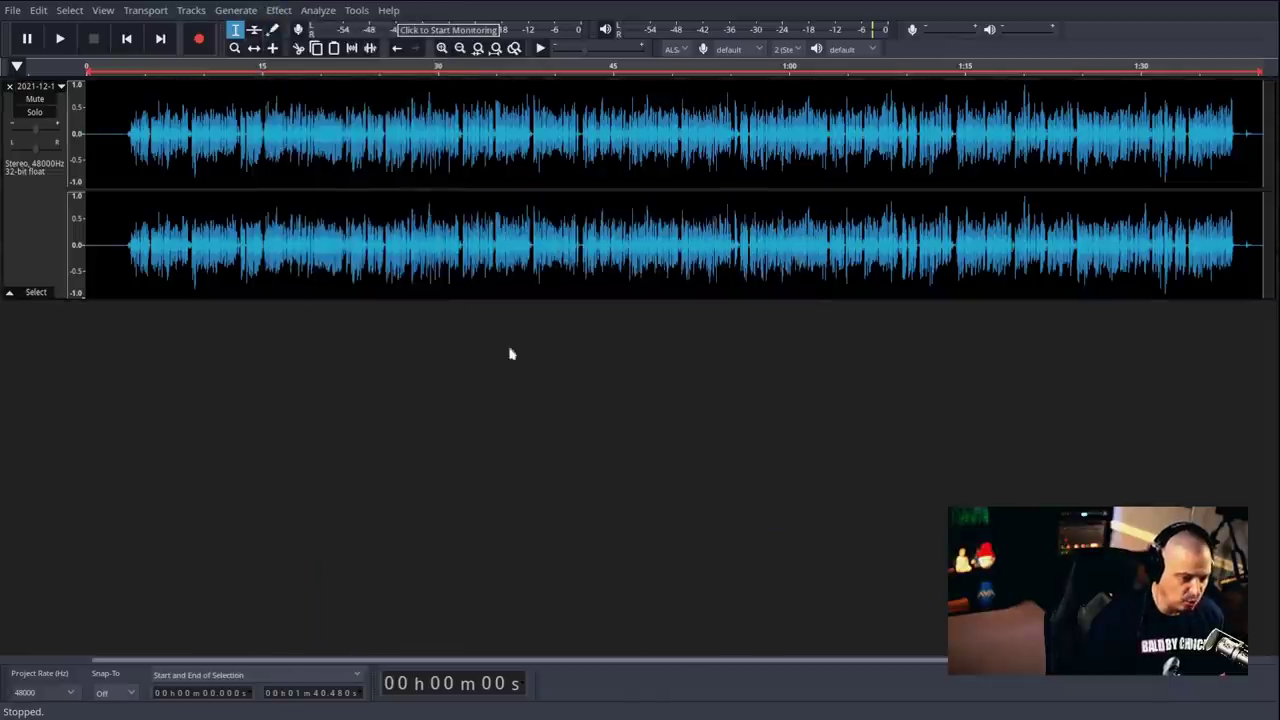
pyautogui.click(60, 39)
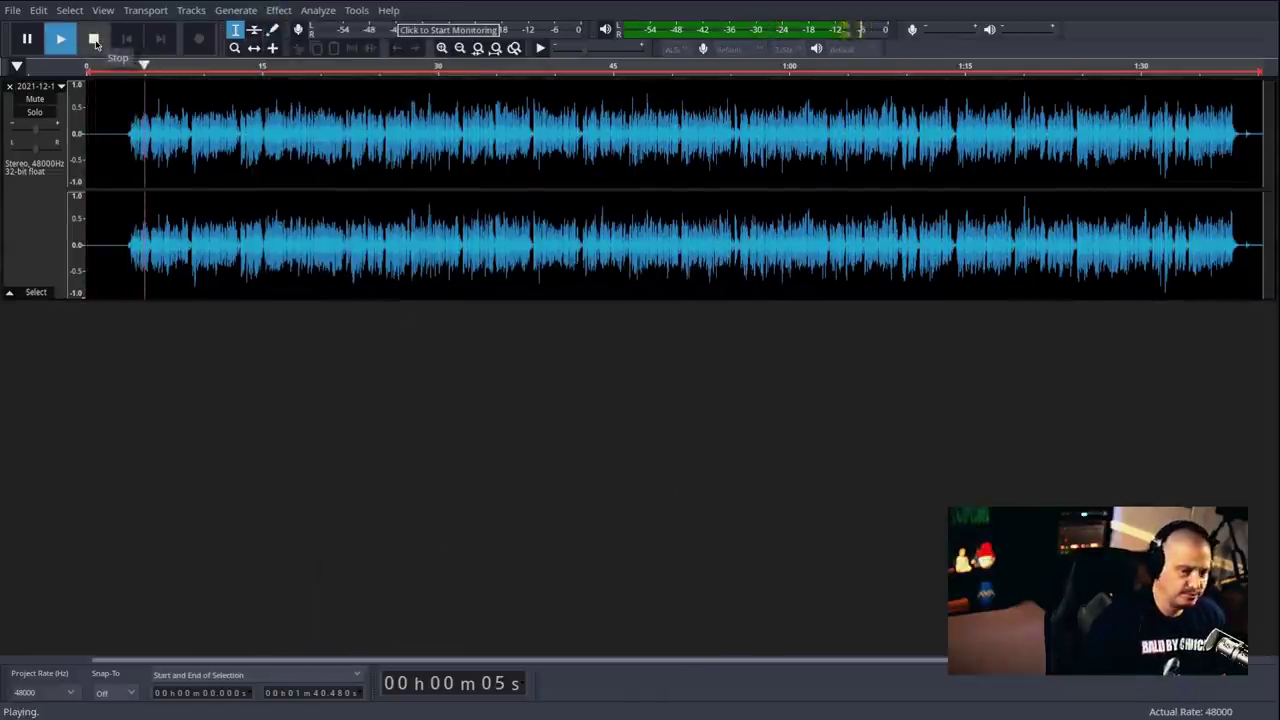
pyautogui.click(94, 39)
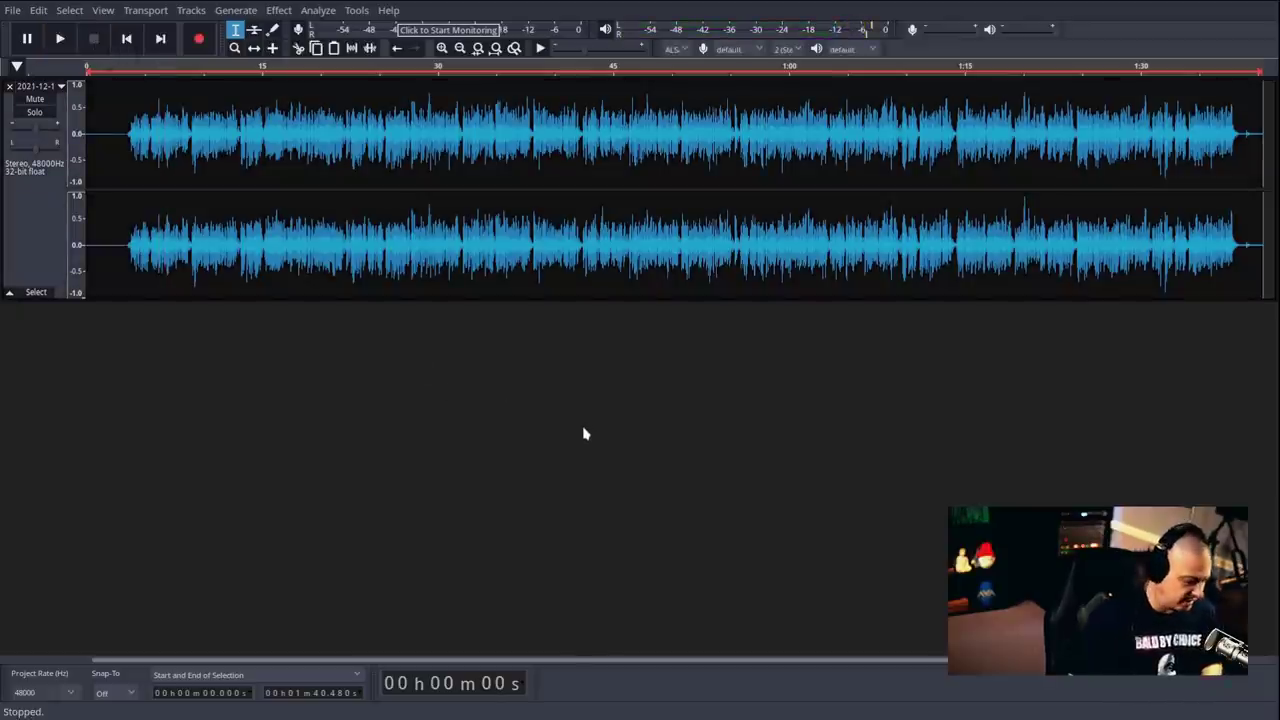
pyautogui.hotkey('ctrl', 'w')
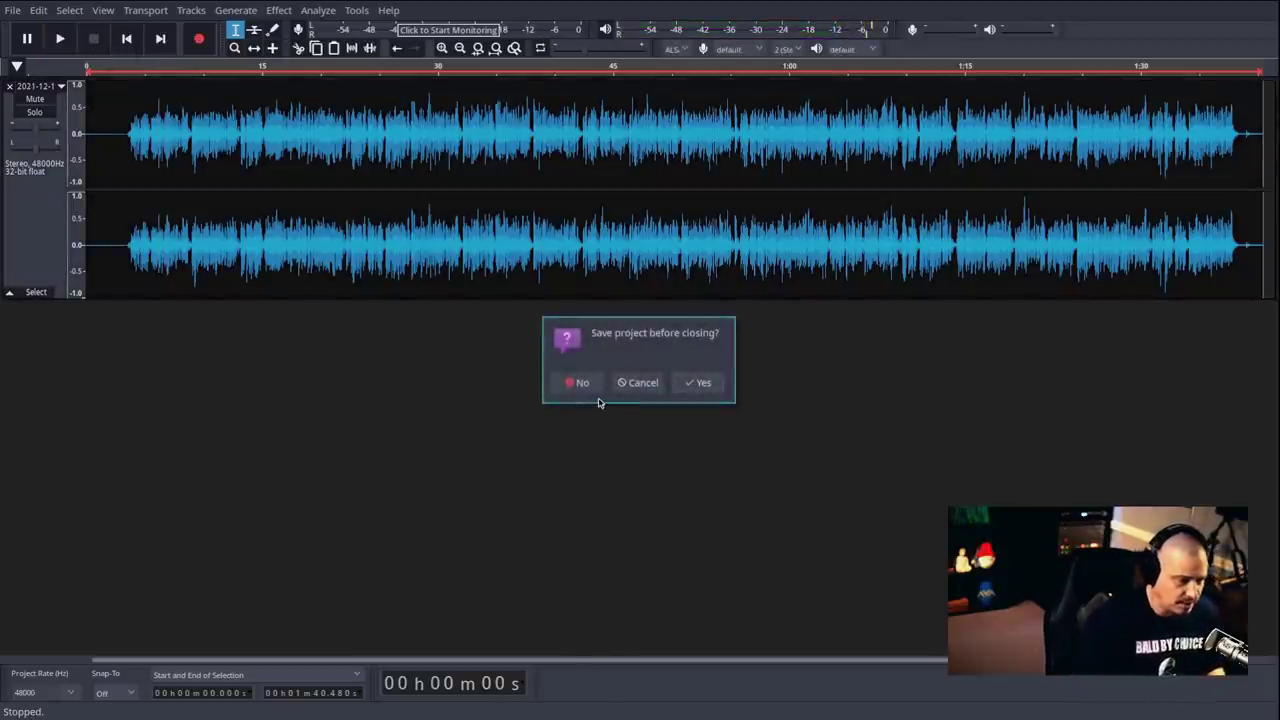
pyautogui.click(583, 383)
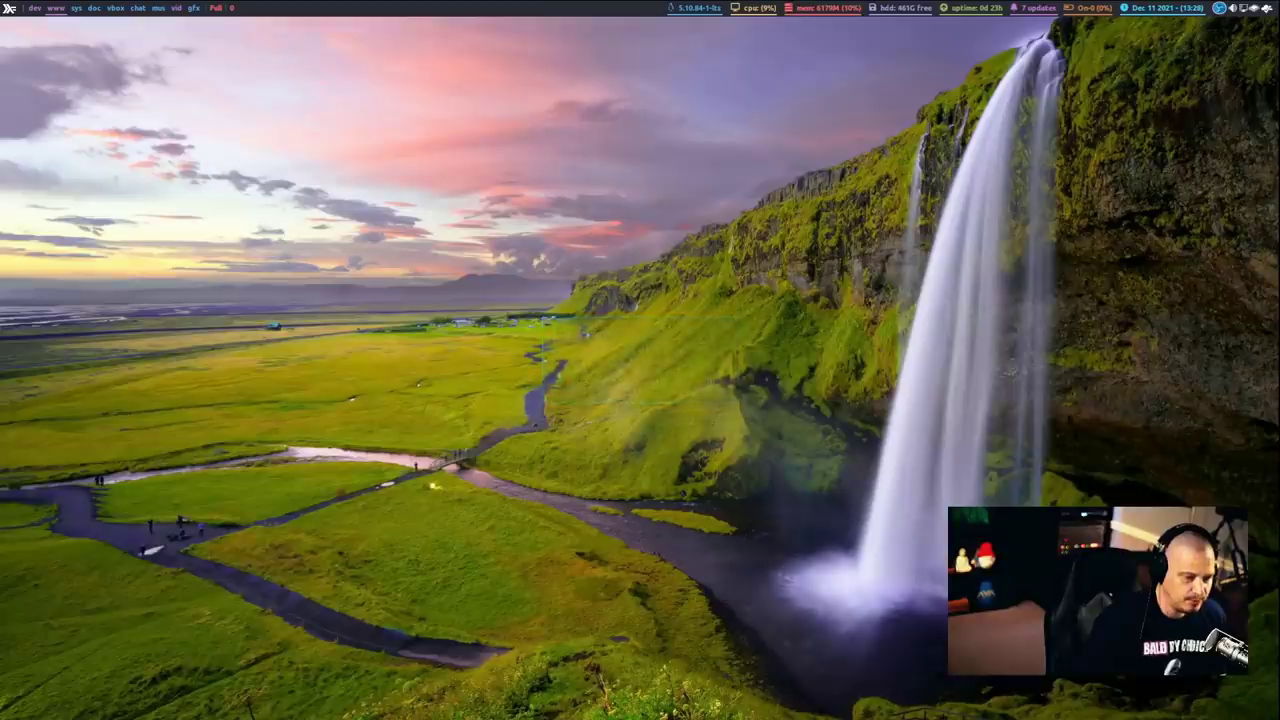